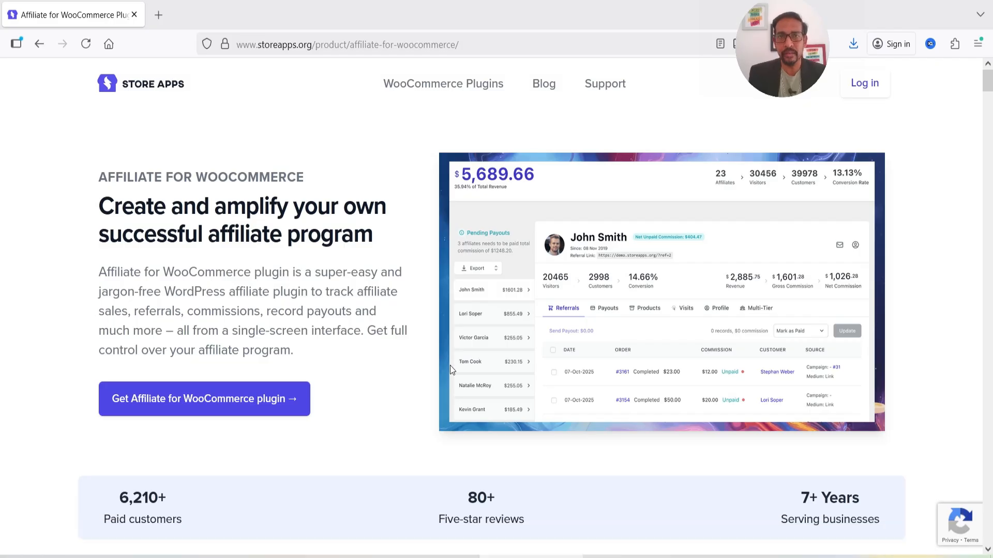
Scroll through the StoreApps affiliate plugin features down to the $179 single-site pricing.
{"action": "scroll", "coordinate": [510, 333], "scroll_direction": "down", "scroll_amount": 10}
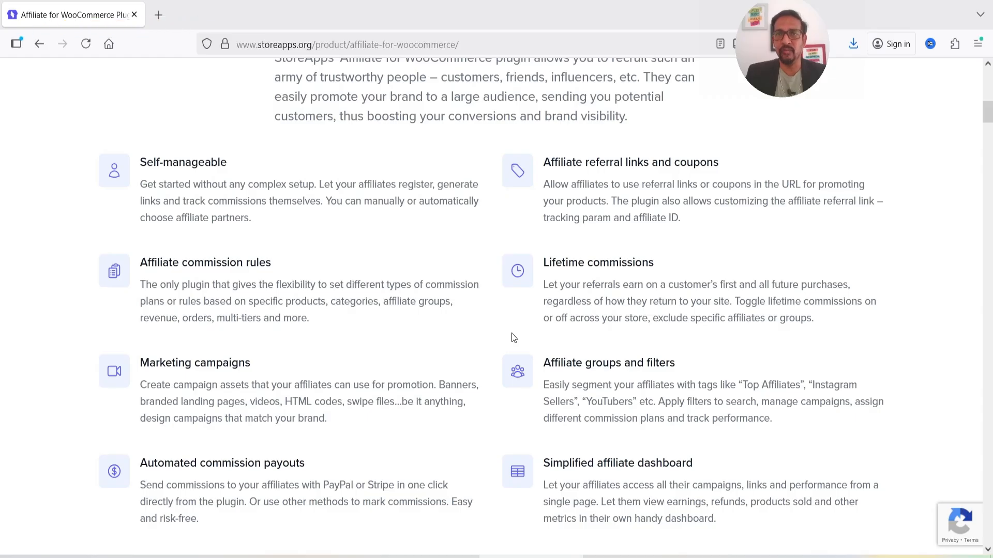
{"action": "scroll", "coordinate": [310, 304], "scroll_direction": "down", "scroll_amount": 3}
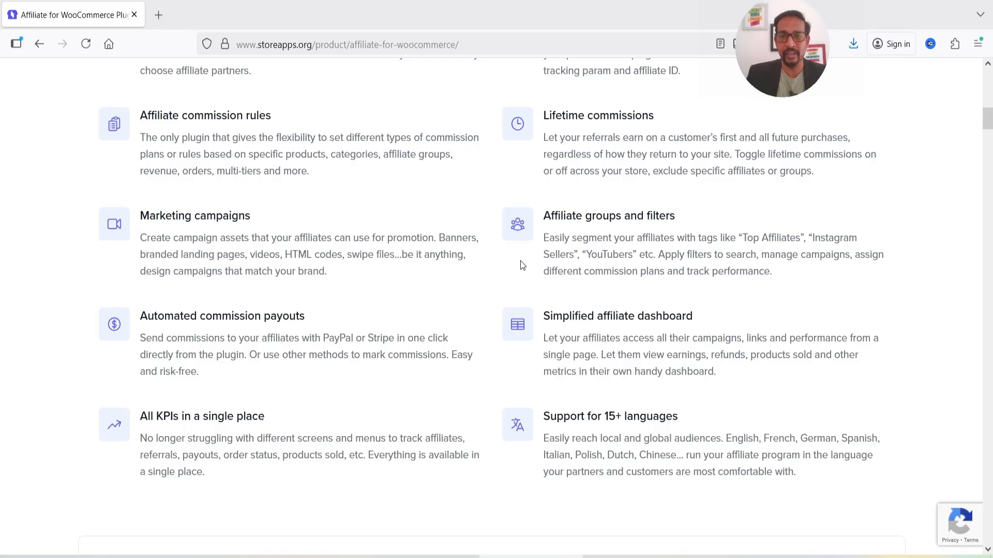
{"action": "scroll", "coordinate": [616, 262], "scroll_direction": "down", "scroll_amount": 15}
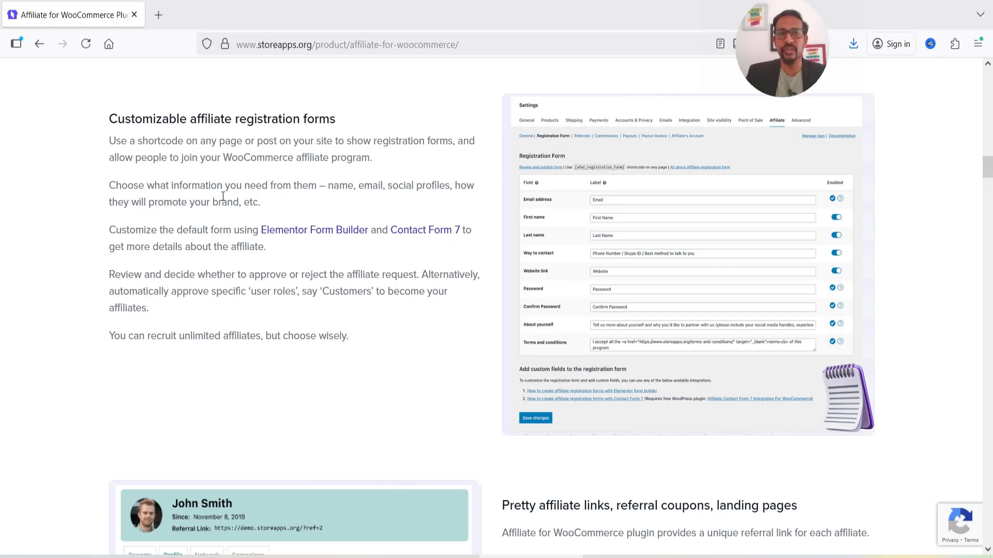
{"action": "scroll", "coordinate": [214, 212], "scroll_direction": "down", "scroll_amount": 5}
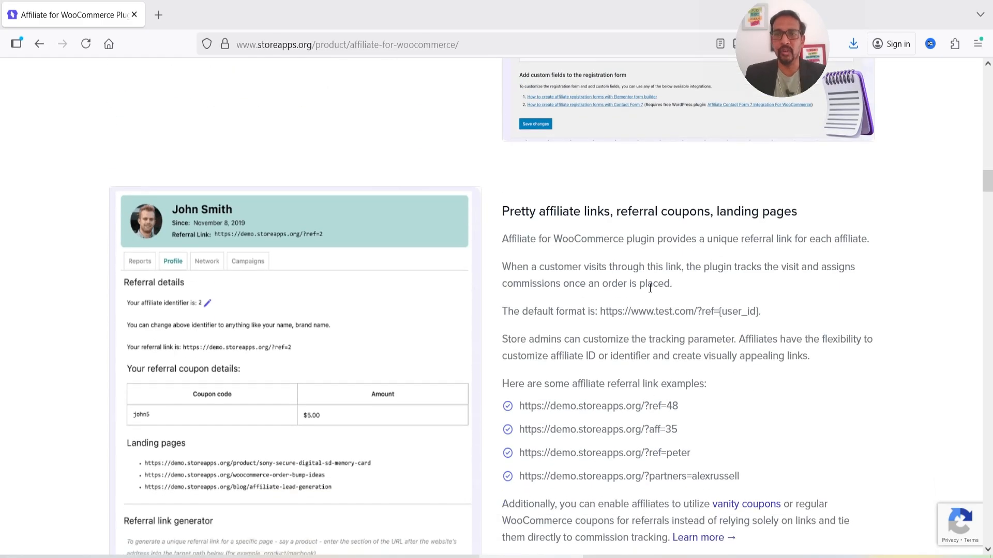
{"action": "scroll", "coordinate": [628, 282], "scroll_direction": "down", "scroll_amount": 14}
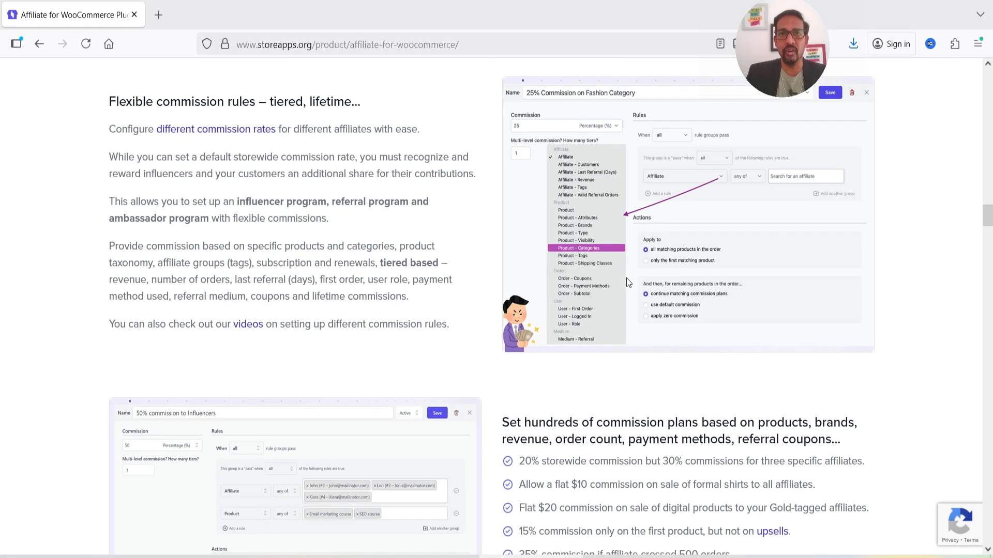
{"action": "scroll", "coordinate": [628, 282], "scroll_direction": "down", "scroll_amount": 4}
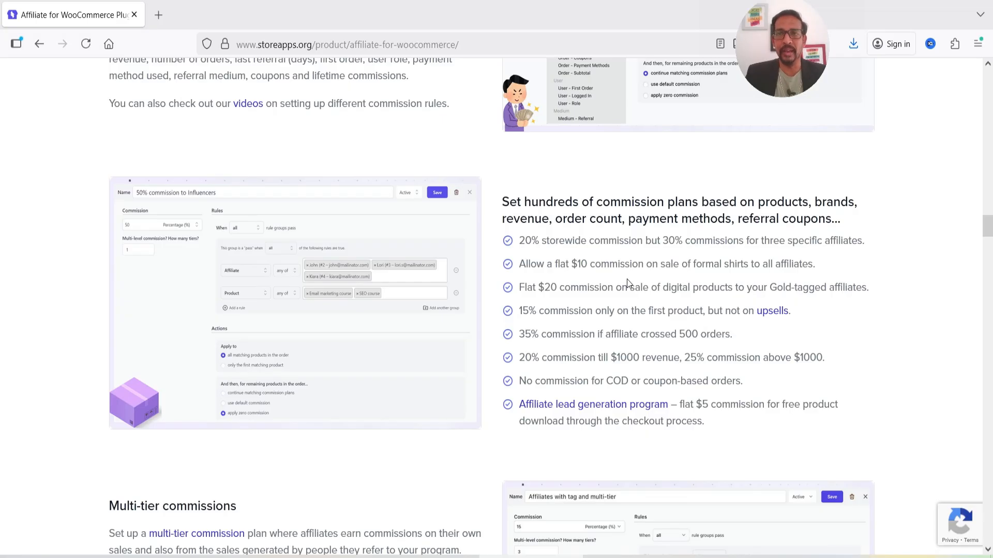
{"action": "scroll", "coordinate": [627, 283], "scroll_direction": "down", "scroll_amount": 5}
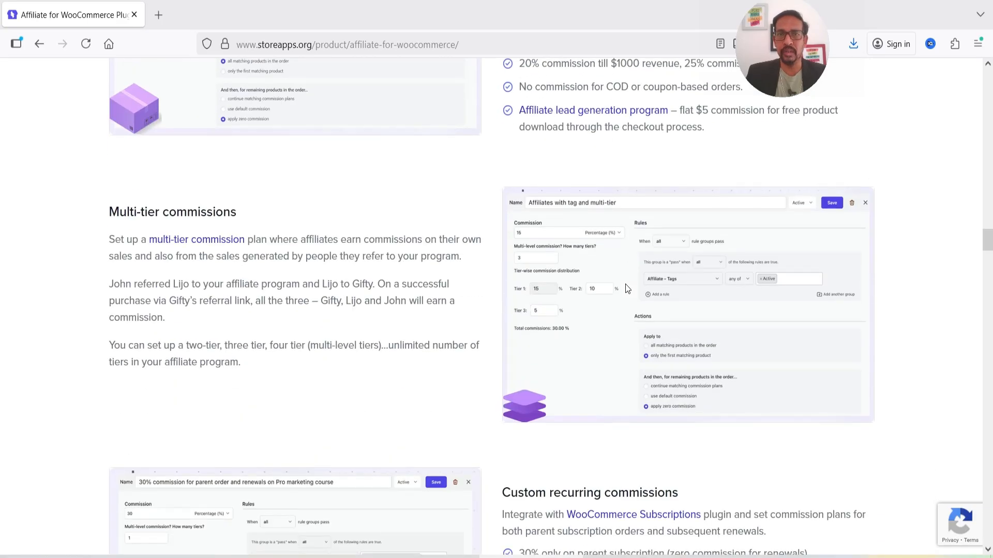
{"action": "scroll", "coordinate": [626, 285], "scroll_direction": "down", "scroll_amount": 4}
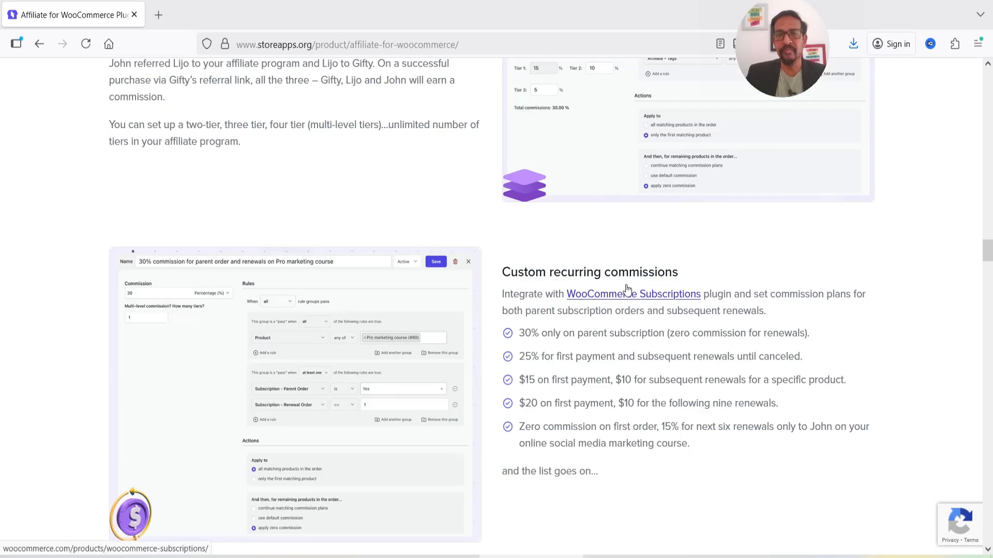
{"action": "scroll", "coordinate": [552, 330], "scroll_direction": "down", "scroll_amount": 7}
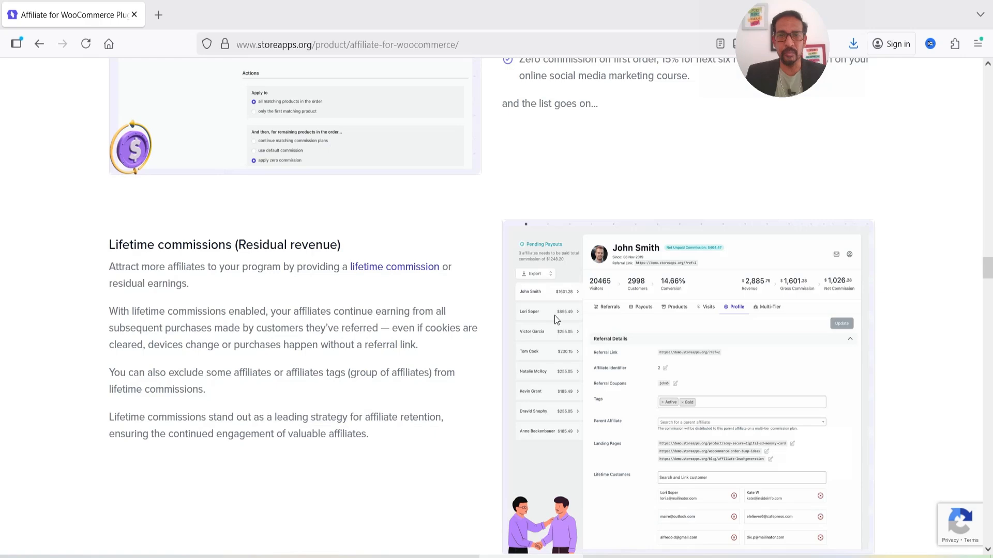
{"action": "scroll", "coordinate": [557, 320], "scroll_direction": "down", "scroll_amount": 10}
{"action": "scroll", "coordinate": [486, 279], "scroll_direction": "down", "scroll_amount": 12}
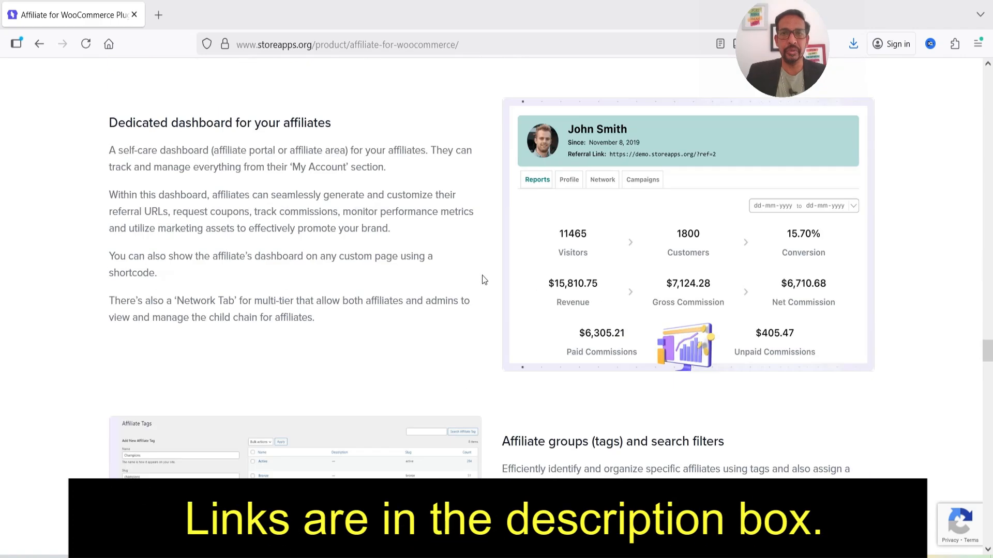
{"action": "scroll", "coordinate": [481, 280], "scroll_direction": "down", "scroll_amount": 20}
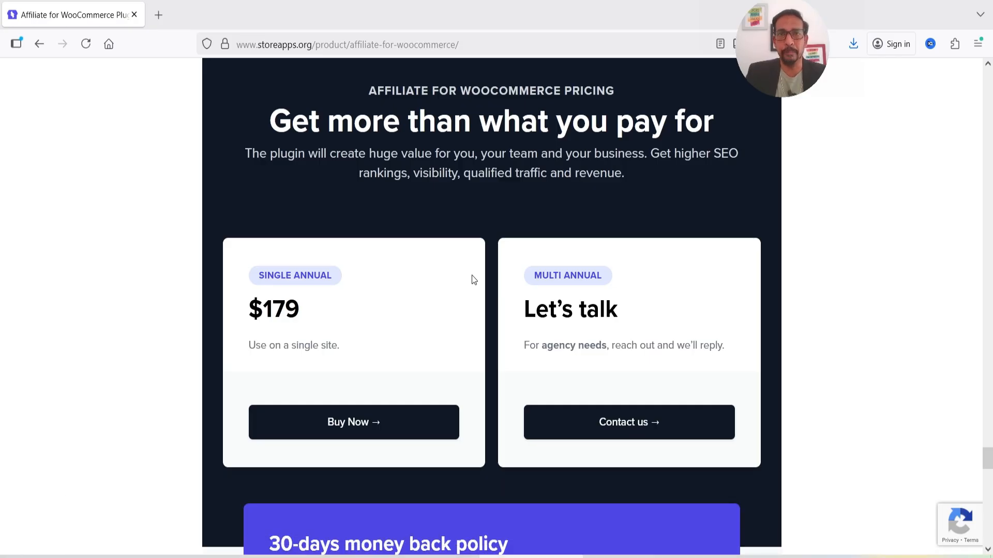
{"action": "scroll", "coordinate": [472, 275], "scroll_direction": "down", "scroll_amount": 3}
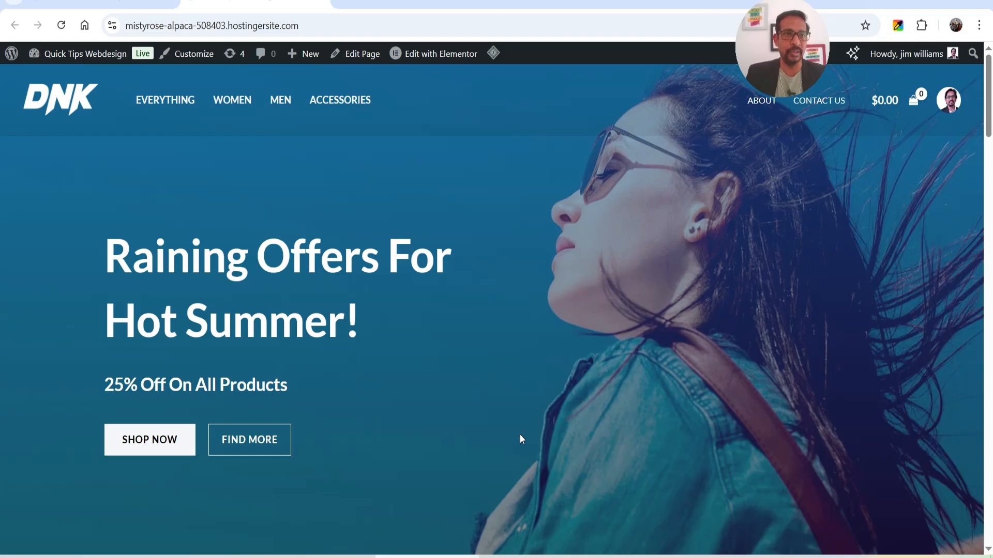
Switch to the store's WordPress admin and go to the Add Plugins page.
{"action": "left_click", "coordinate": [80, 6]}
{"action": "scroll", "coordinate": [24, 233], "scroll_direction": "down", "scroll_amount": 5}
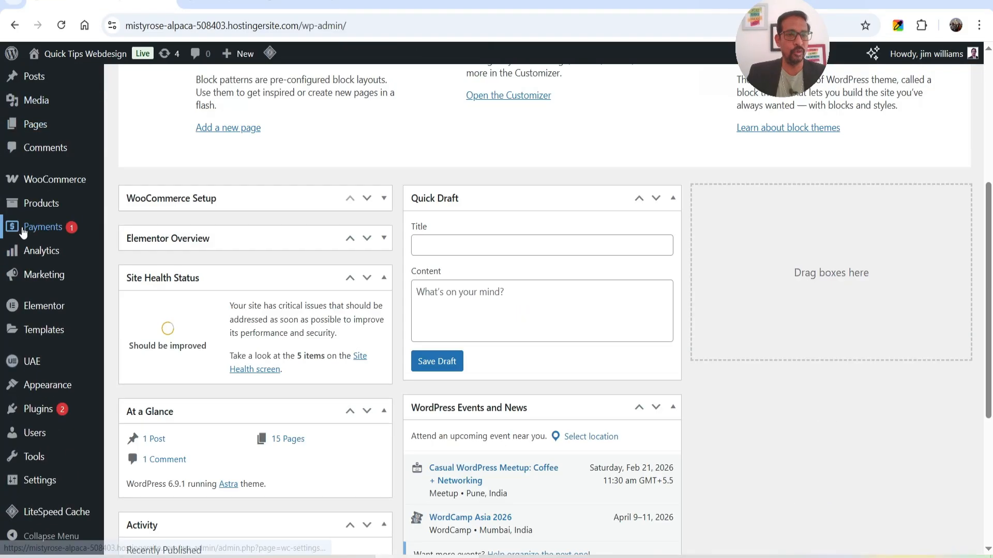
{"action": "mouse_move", "coordinate": [42, 410]}
{"action": "left_click", "coordinate": [147, 432]}
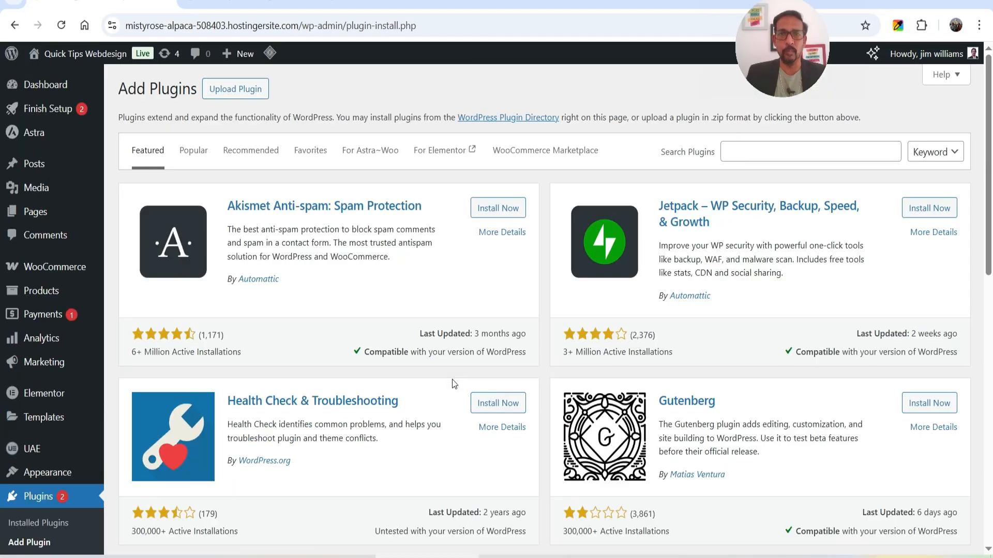
Upload affiliate-for-woocommerce.zip, install it and activate the plugin.
{"action": "left_click", "coordinate": [236, 93]}
{"action": "left_click", "coordinate": [455, 214]}
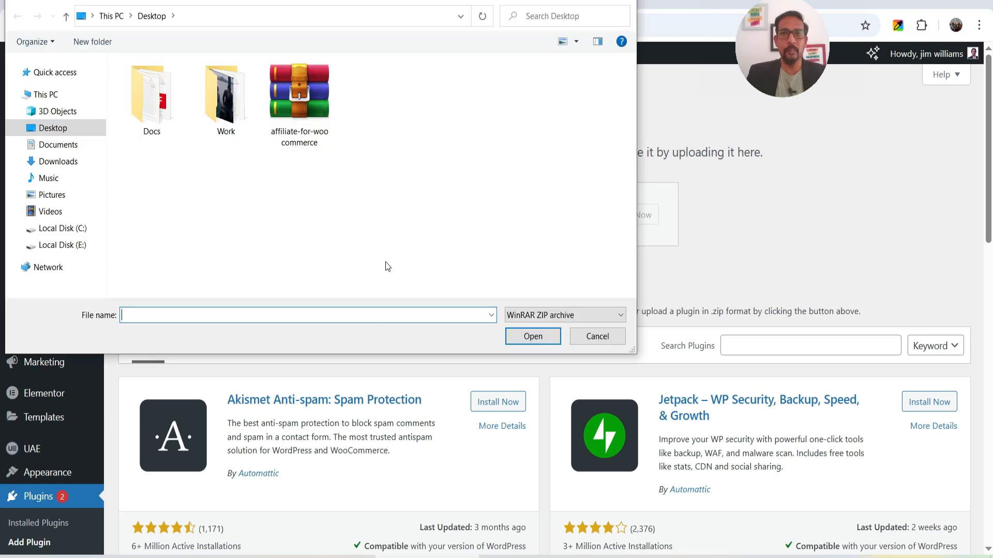
{"action": "double_click", "coordinate": [303, 98]}
{"action": "left_click", "coordinate": [636, 220]}
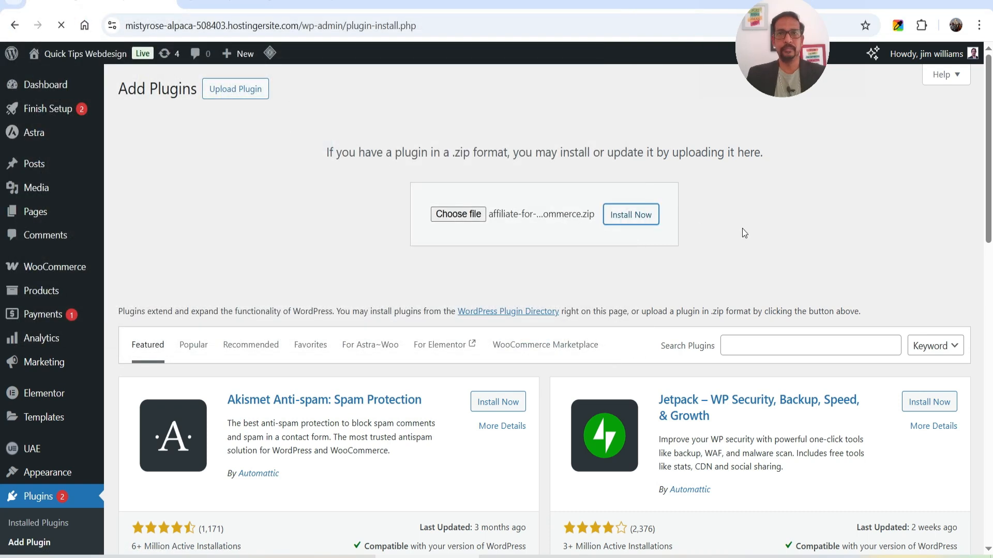
{"action": "left_click", "coordinate": [152, 211]}
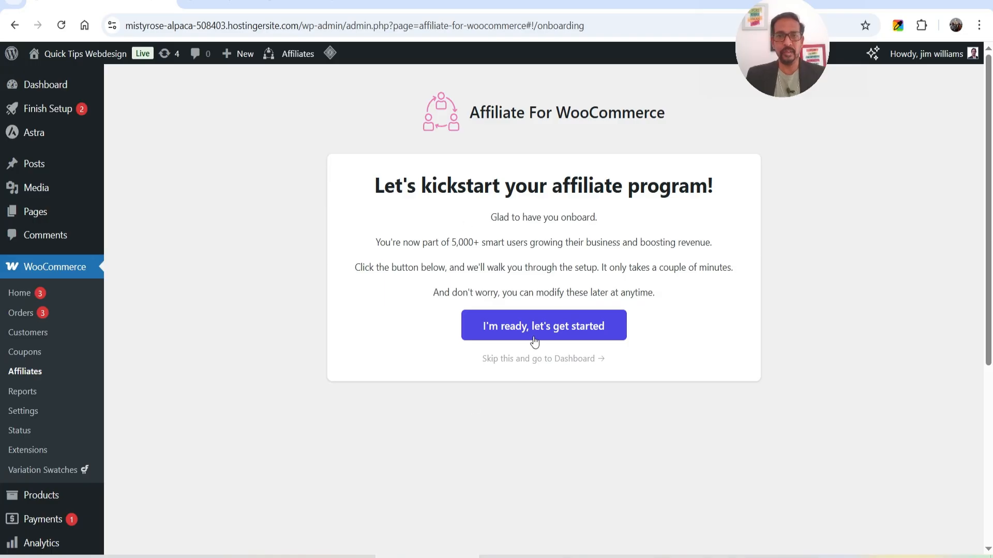
Start the setup wizard, keep tracking parameter 'ref', and save the essential settings with the manager email.
{"action": "left_click", "coordinate": [520, 332]}
{"action": "scroll", "coordinate": [492, 259], "scroll_direction": "down", "scroll_amount": 1}
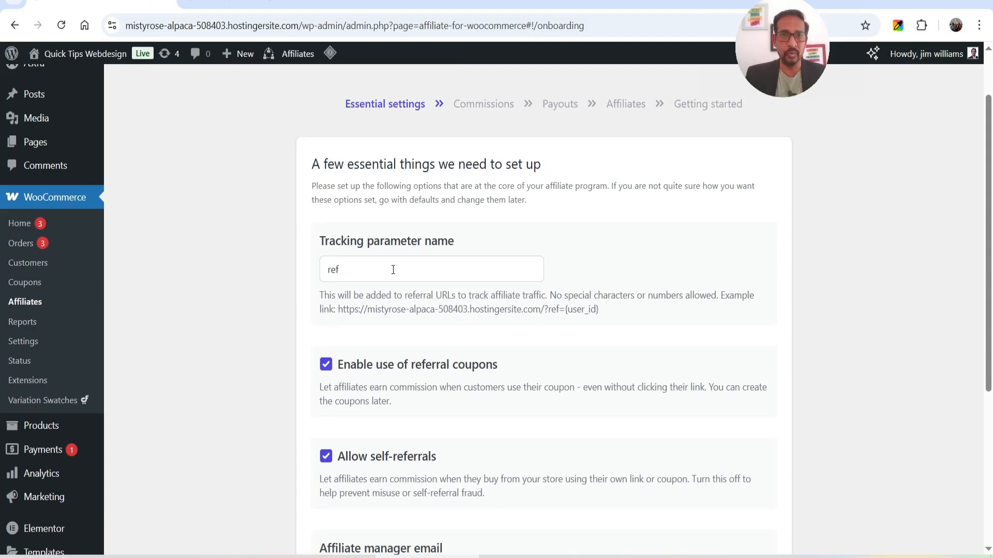
{"action": "double_click", "coordinate": [556, 310]}
{"action": "left_click", "coordinate": [364, 265]}
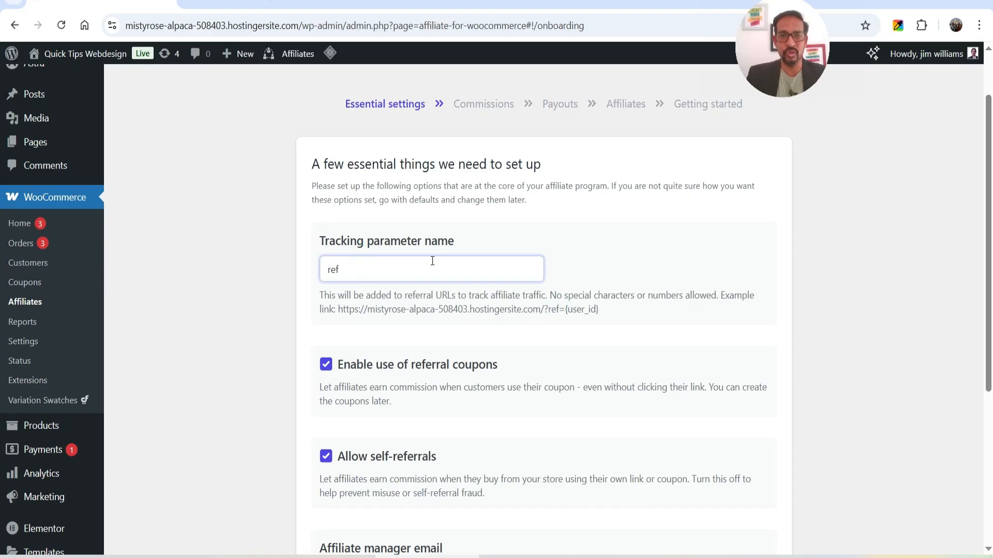
{"action": "scroll", "coordinate": [751, 265], "scroll_direction": "down", "scroll_amount": 4}
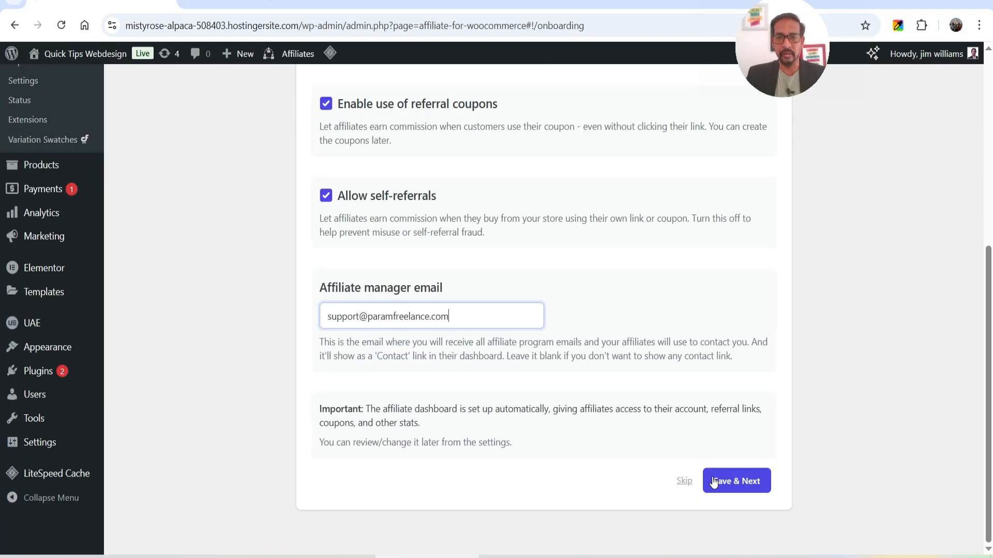
{"action": "left_click", "coordinate": [740, 484]}
{"action": "scroll", "coordinate": [517, 334], "scroll_direction": "up", "scroll_amount": 4}
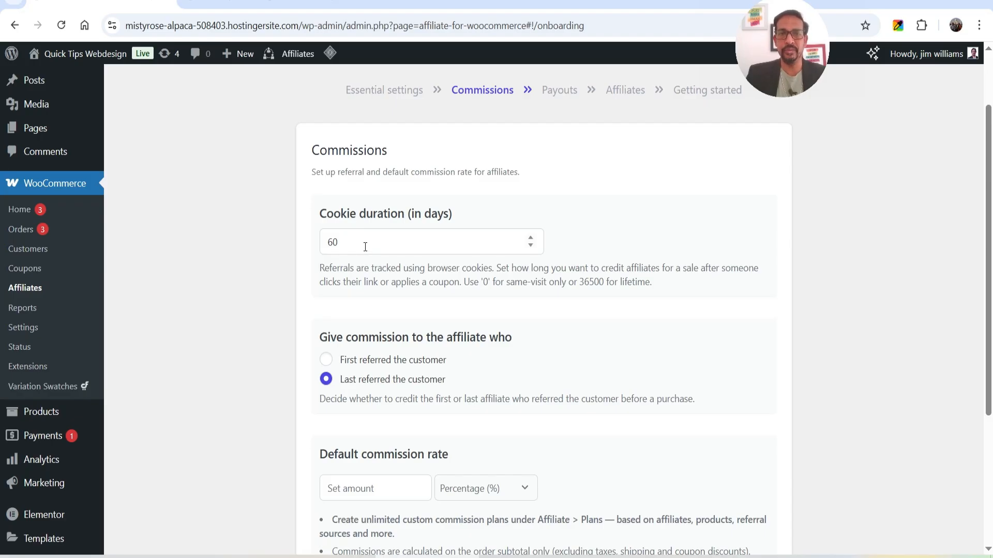
Set the default commission rate to 20 Percentage (%) and save the Commissions step.
{"action": "scroll", "coordinate": [366, 246], "scroll_direction": "down", "scroll_amount": 3}
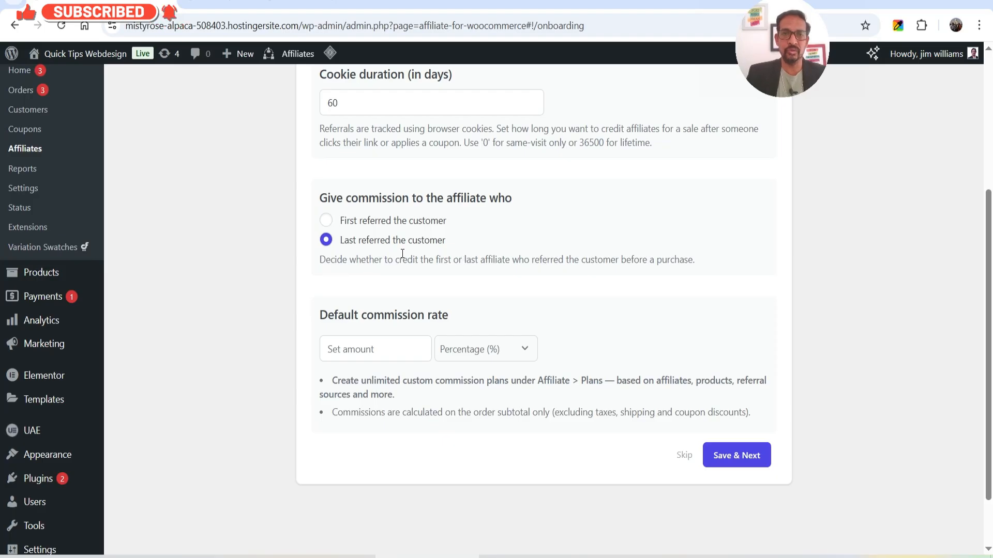
{"action": "scroll", "coordinate": [402, 253], "scroll_direction": "down", "scroll_amount": 1}
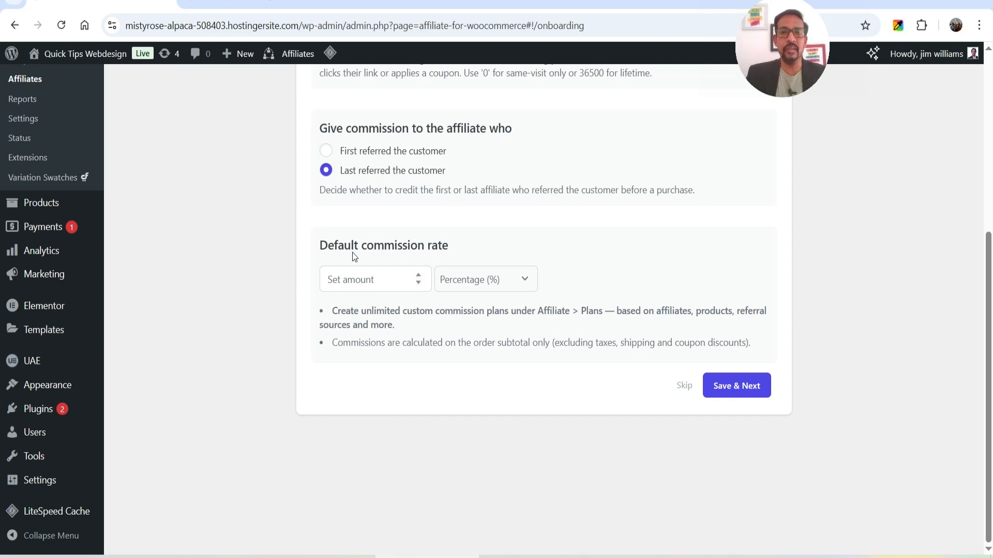
{"action": "left_click", "coordinate": [371, 282]}
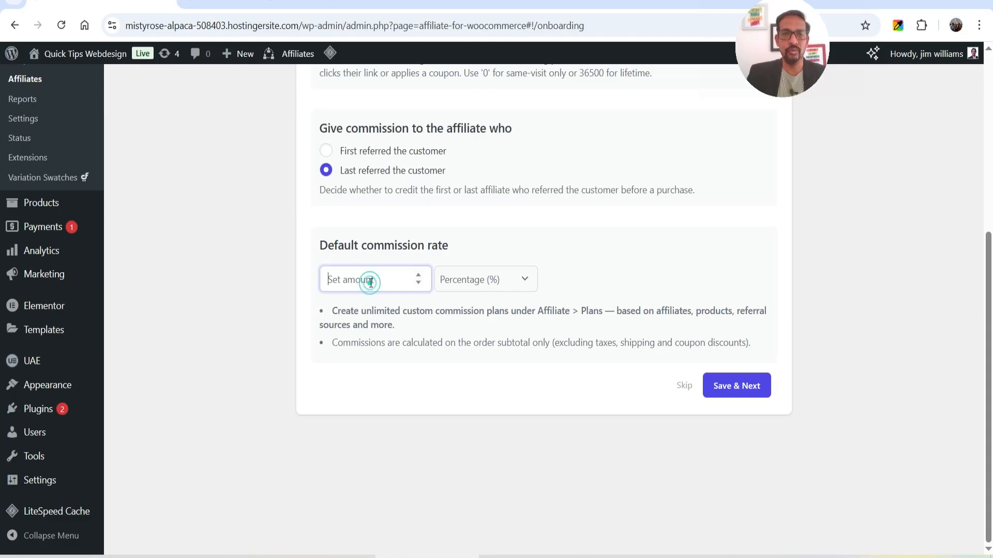
{"action": "type", "text": "20"}
{"action": "left_click", "coordinate": [476, 282]}
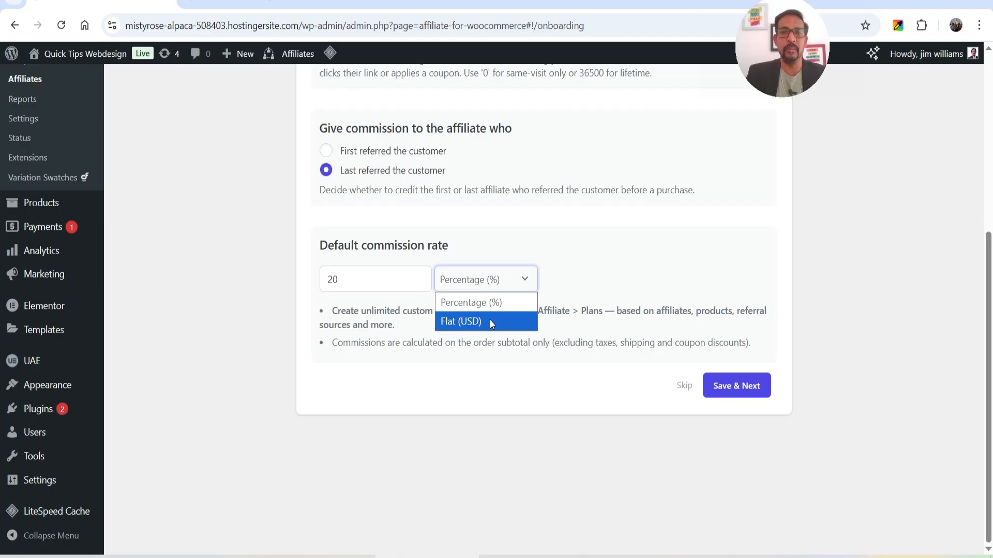
{"action": "left_click", "coordinate": [607, 224]}
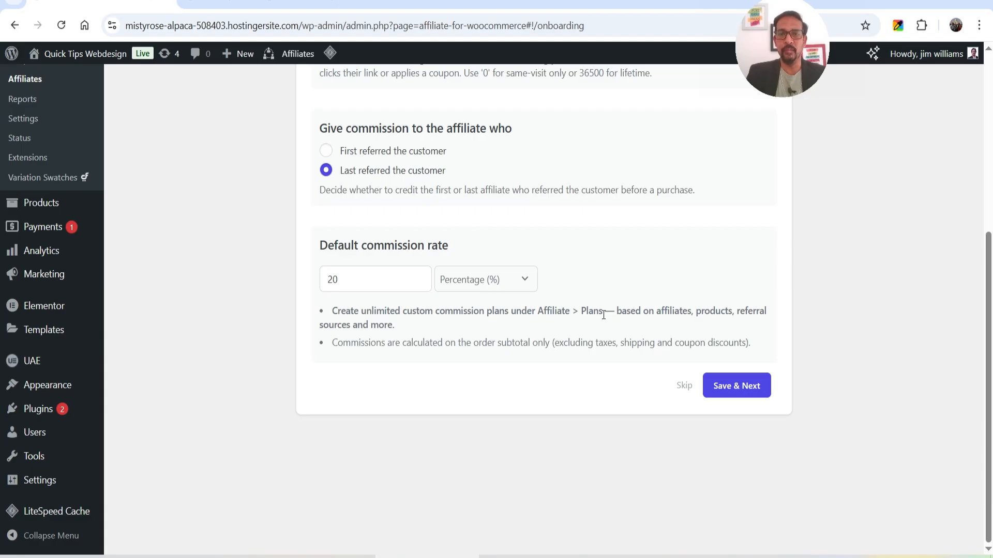
{"action": "left_click", "coordinate": [749, 390]}
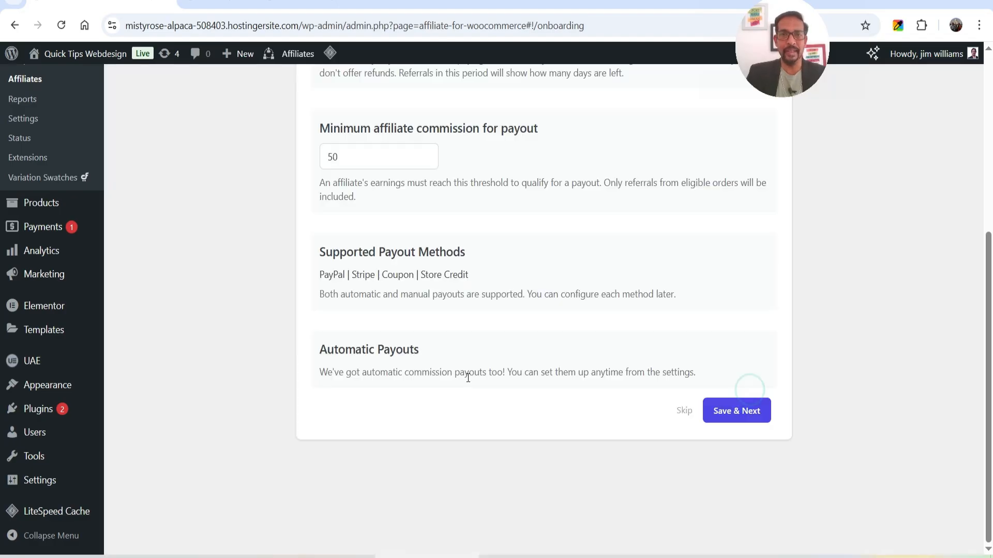
Review the payout options, including the 50 minimum payout, and save them.
{"action": "scroll", "coordinate": [516, 337], "scroll_direction": "up", "scroll_amount": 4}
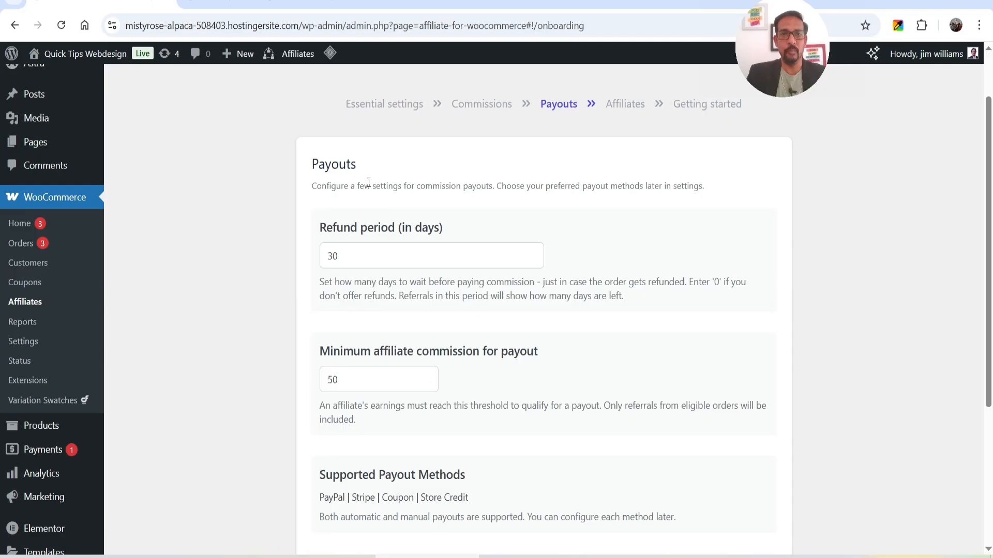
{"action": "scroll", "coordinate": [623, 223], "scroll_direction": "down", "scroll_amount": 1}
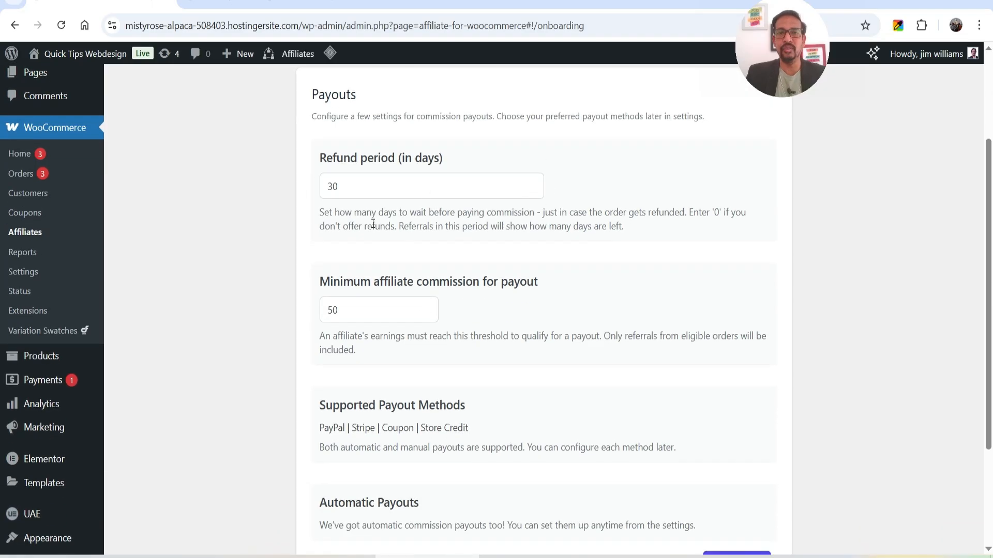
{"action": "scroll", "coordinate": [605, 187], "scroll_direction": "down", "scroll_amount": 1}
{"action": "scroll", "coordinate": [607, 191], "scroll_direction": "up", "scroll_amount": 1}
{"action": "scroll", "coordinate": [607, 190], "scroll_direction": "down", "scroll_amount": 2}
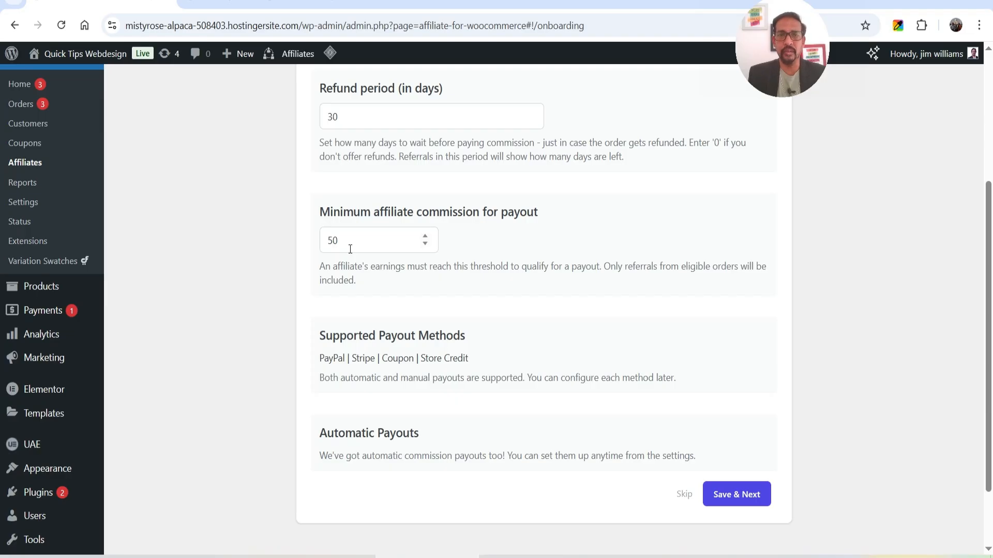
{"action": "scroll", "coordinate": [350, 249], "scroll_direction": "down", "scroll_amount": 2}
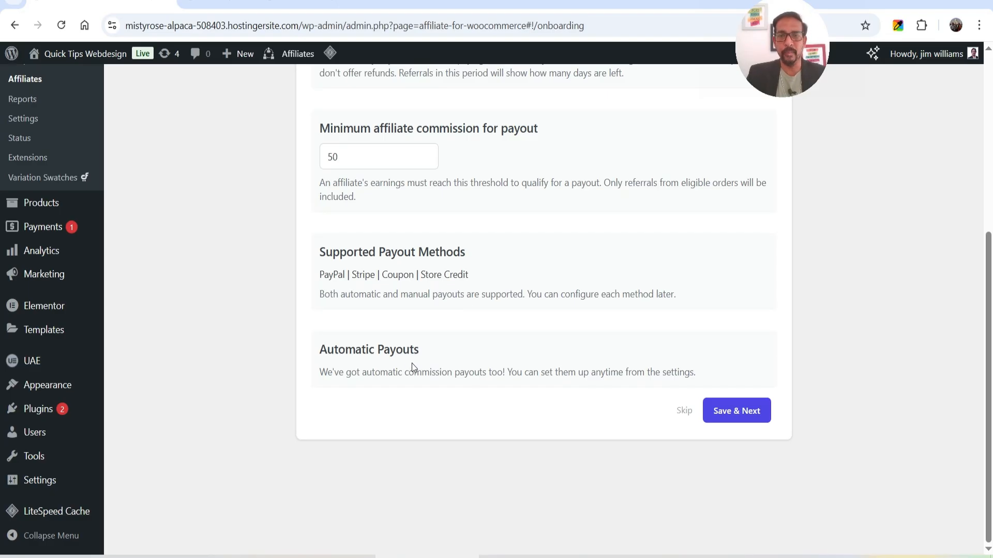
{"action": "left_click", "coordinate": [739, 415]}
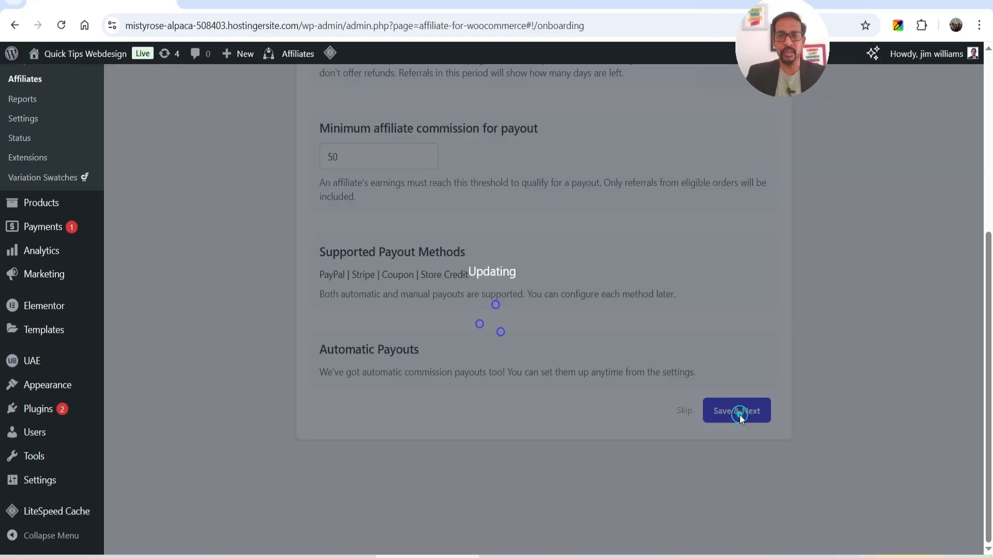
{"action": "scroll", "coordinate": [399, 171], "scroll_direction": "up", "scroll_amount": 1}
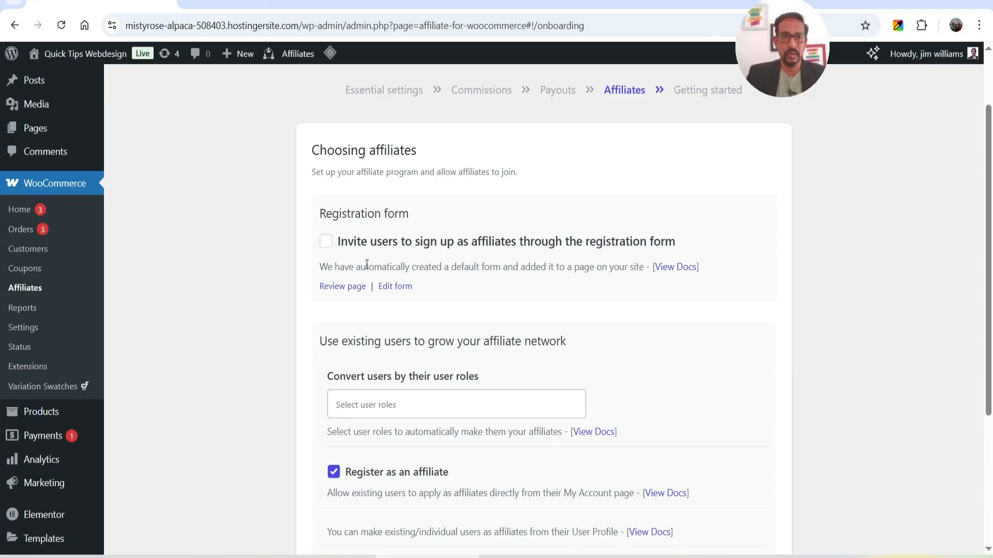
Enable inviting users to sign up as affiliates via the registration form.
{"action": "left_click", "coordinate": [329, 245]}
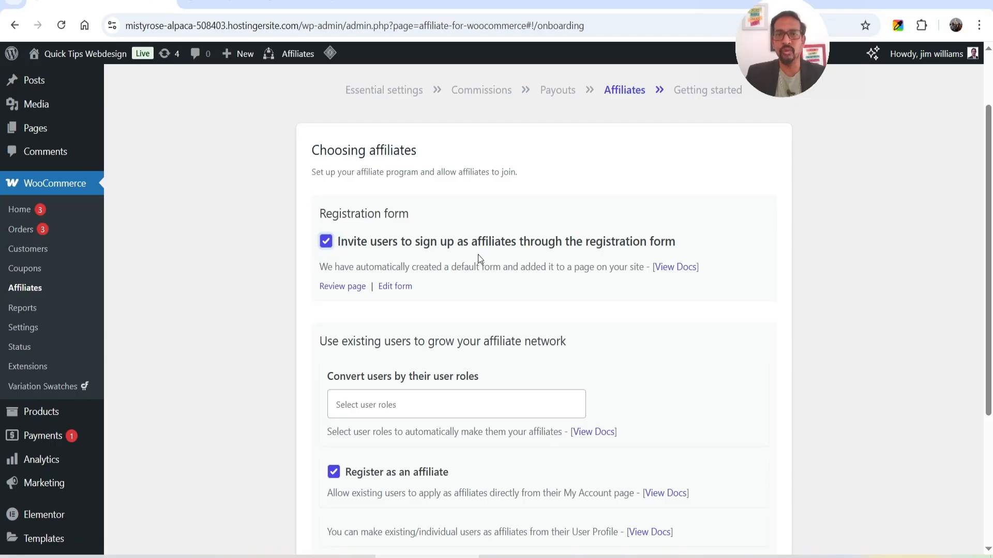
{"action": "left_click_drag", "start_coordinate": [343, 267], "coordinate": [623, 287]}
{"action": "left_click", "coordinate": [625, 290]}
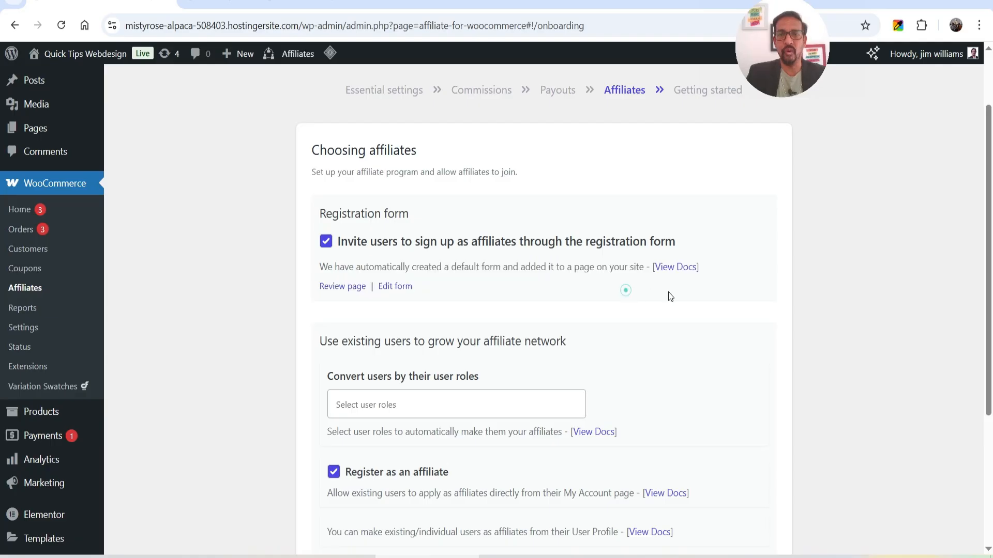
Open the 'Join our affiliate program' page in a new tab and submit a test application.
{"action": "right_click", "coordinate": [361, 290]}
{"action": "left_click", "coordinate": [397, 300]}
{"action": "key", "text": "ctrl+Tab"}
{"action": "scroll", "coordinate": [628, 212], "scroll_direction": "down", "scroll_amount": 3}
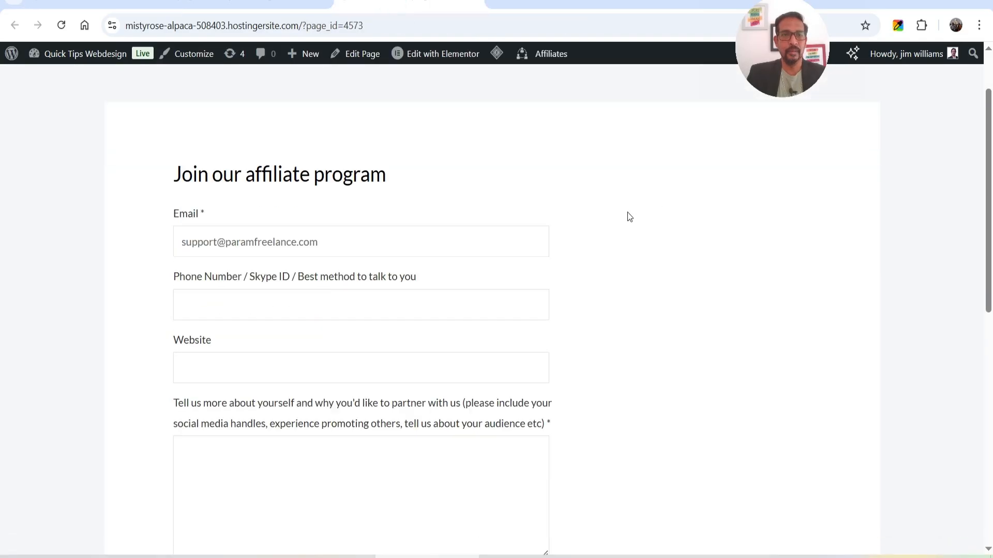
{"action": "left_click", "coordinate": [243, 183]}
{"action": "left_click", "coordinate": [222, 233]}
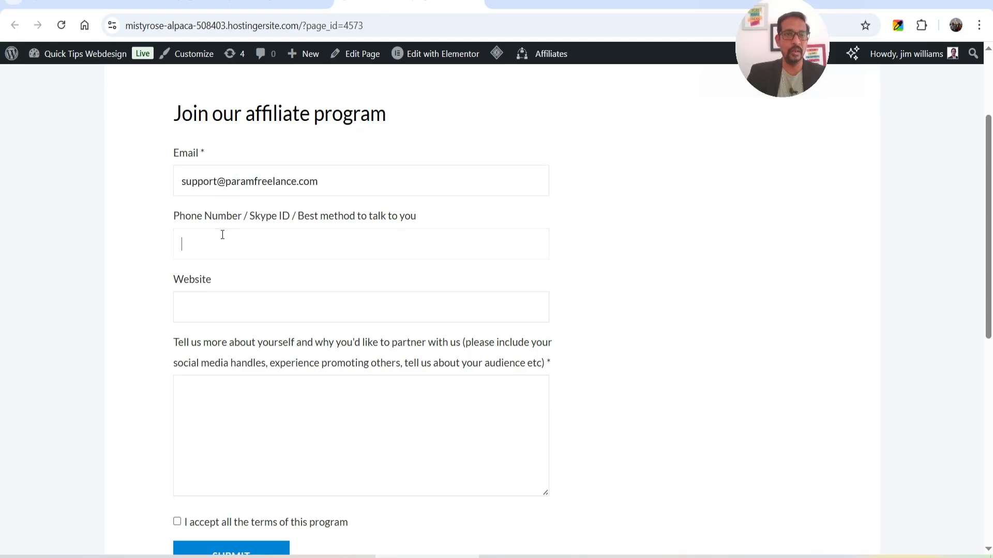
{"action": "scroll", "coordinate": [266, 286], "scroll_direction": "down", "scroll_amount": 2}
{"action": "left_click", "coordinate": [246, 328]}
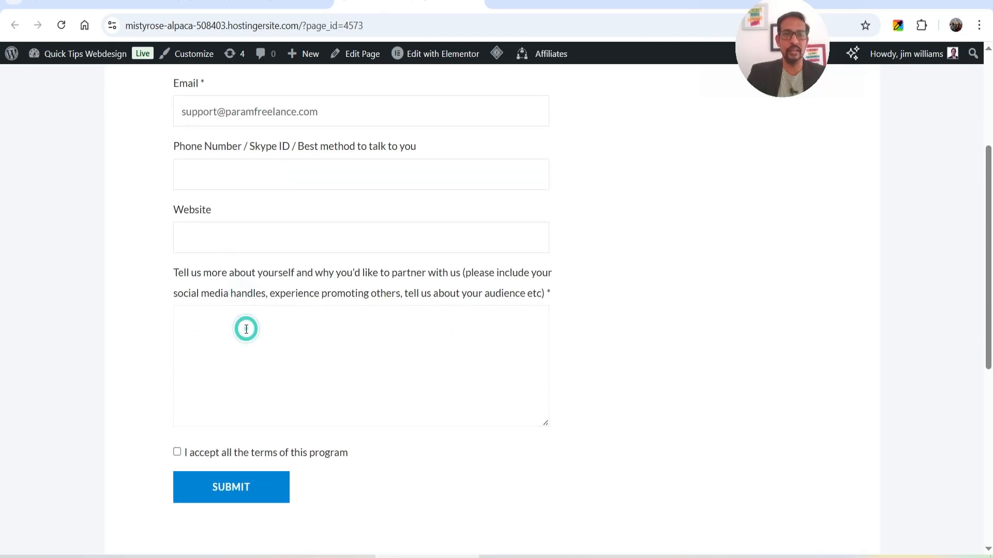
{"action": "left_click", "coordinate": [208, 475]}
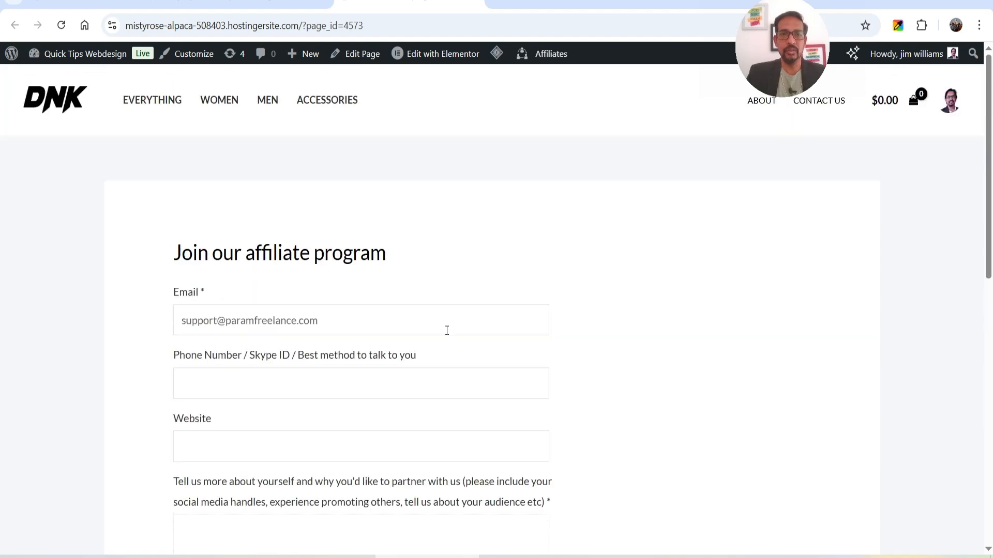
Open the Registration Form settings in a new tab from the onboarding step.
{"action": "left_click", "coordinate": [121, 2]}
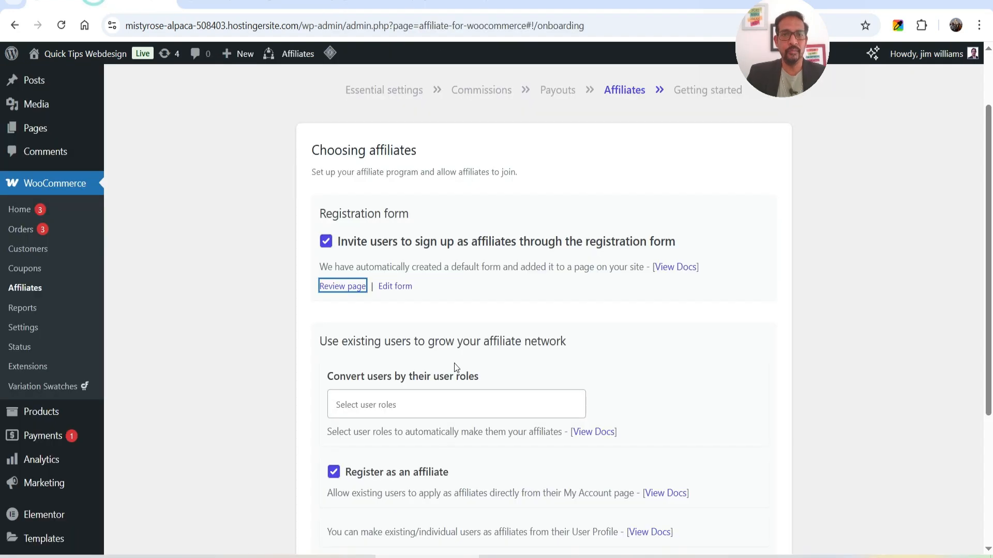
{"action": "right_click", "coordinate": [403, 294]}
{"action": "left_click", "coordinate": [440, 309]}
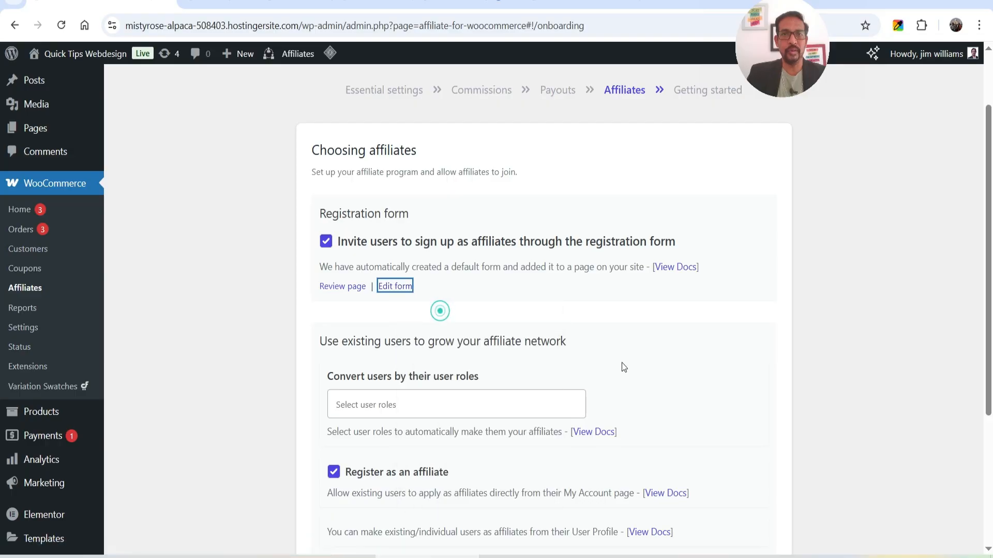
{"action": "left_click", "coordinate": [545, 3]}
Review the Registration Form fields down to Terms and conditions, then return to the onboarding tab.
{"action": "scroll", "coordinate": [352, 252], "scroll_direction": "down", "scroll_amount": 2}
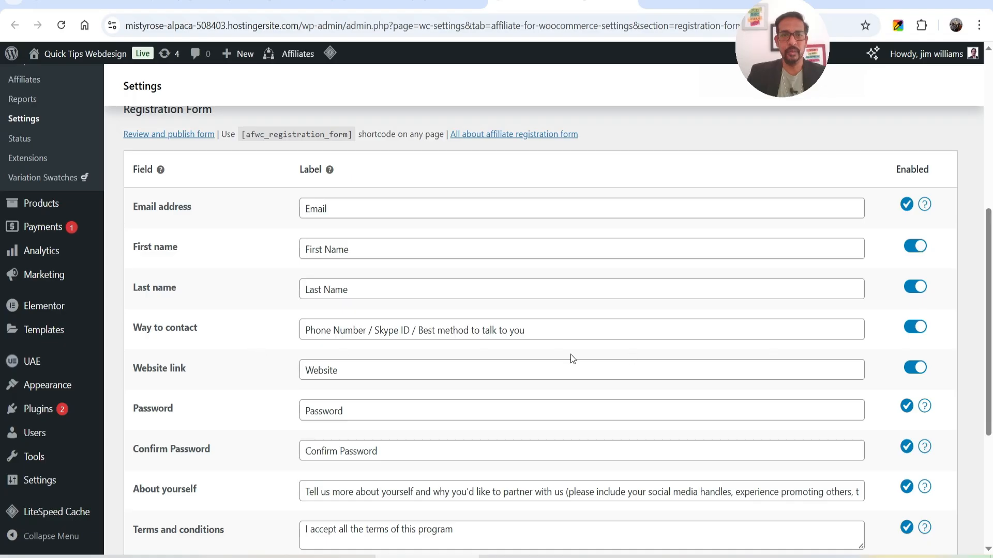
{"action": "scroll", "coordinate": [665, 312], "scroll_direction": "down", "scroll_amount": 3}
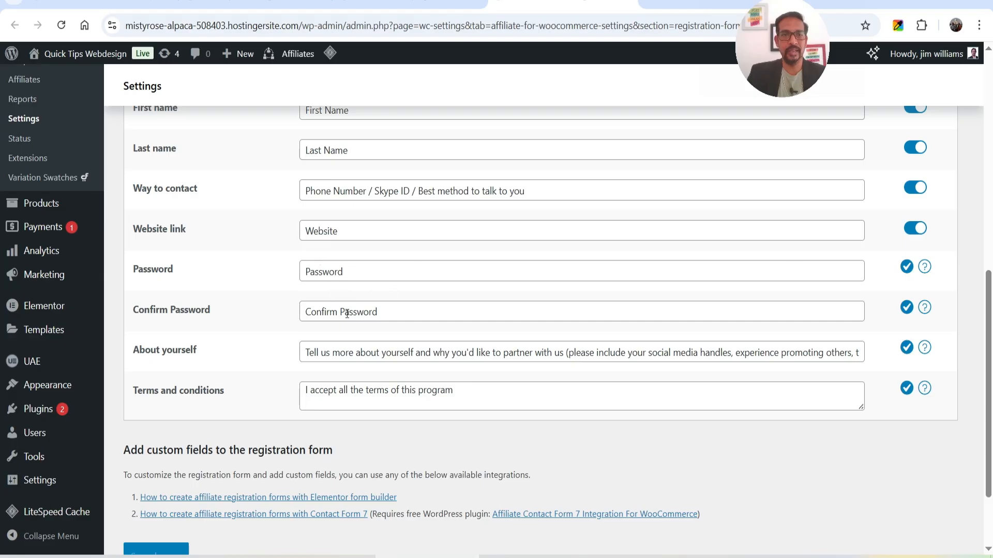
{"action": "scroll", "coordinate": [472, 310], "scroll_direction": "down", "scroll_amount": 1}
{"action": "scroll", "coordinate": [472, 311], "scroll_direction": "down", "scroll_amount": 2}
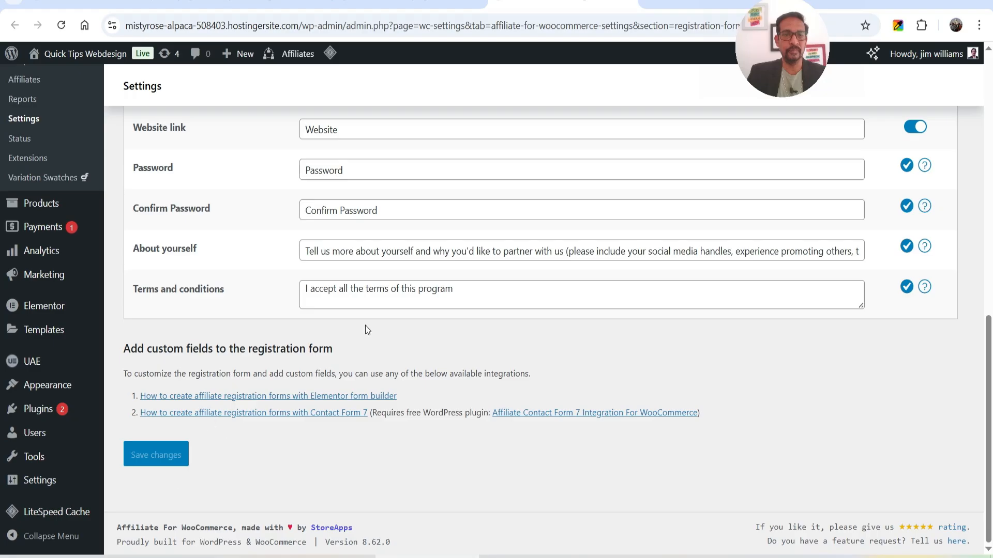
{"action": "scroll", "coordinate": [365, 325], "scroll_direction": "up", "scroll_amount": 7}
{"action": "scroll", "coordinate": [879, 321], "scroll_direction": "down", "scroll_amount": 2}
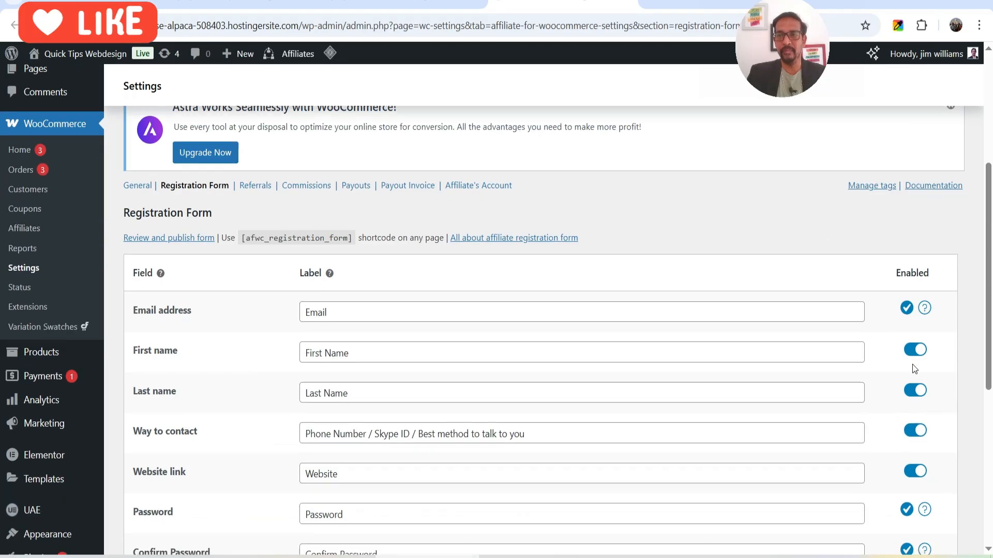
{"action": "scroll", "coordinate": [914, 369], "scroll_direction": "down", "scroll_amount": 3}
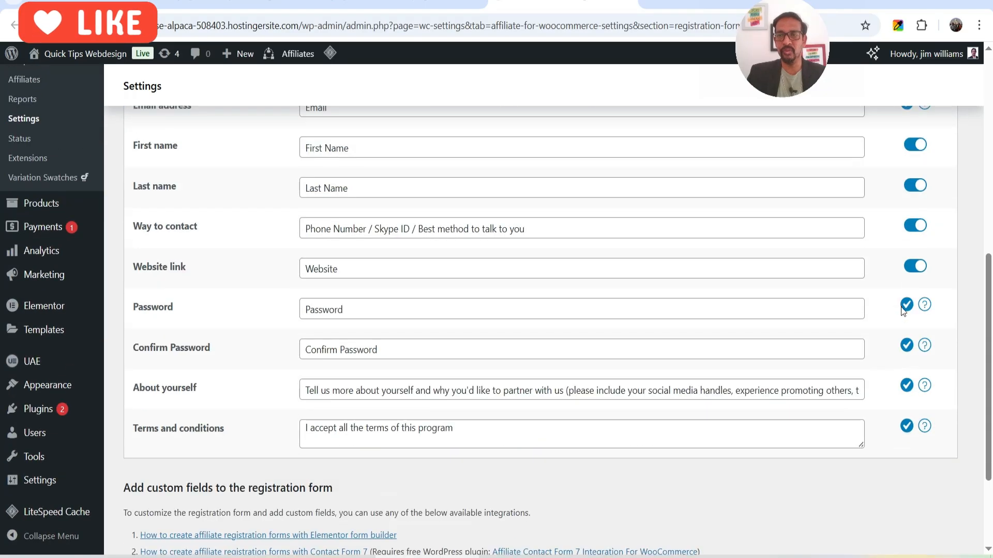
{"action": "left_click", "coordinate": [612, 8]}
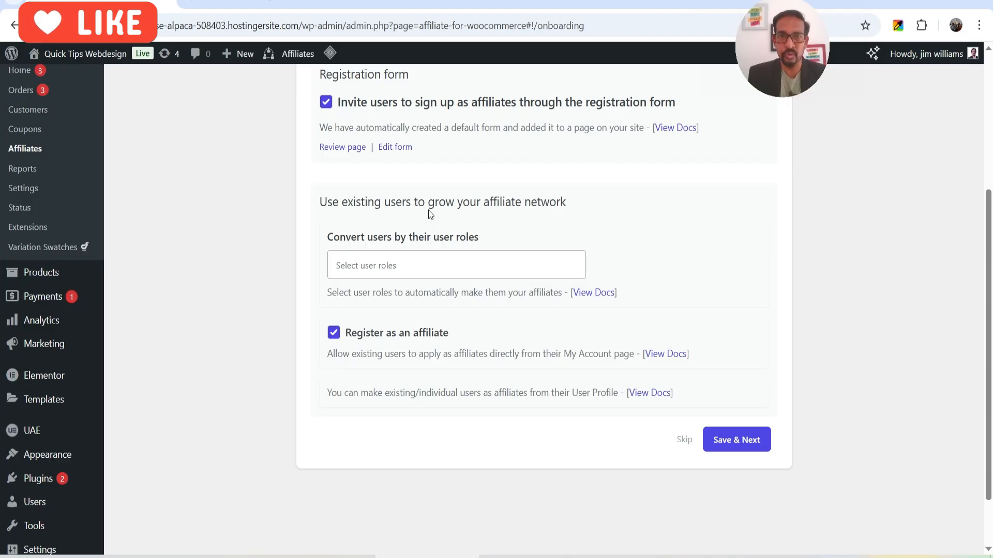
Leave 'Convert users by their user roles' empty after removing Customer, and save the affiliate options.
{"action": "left_click", "coordinate": [472, 262]}
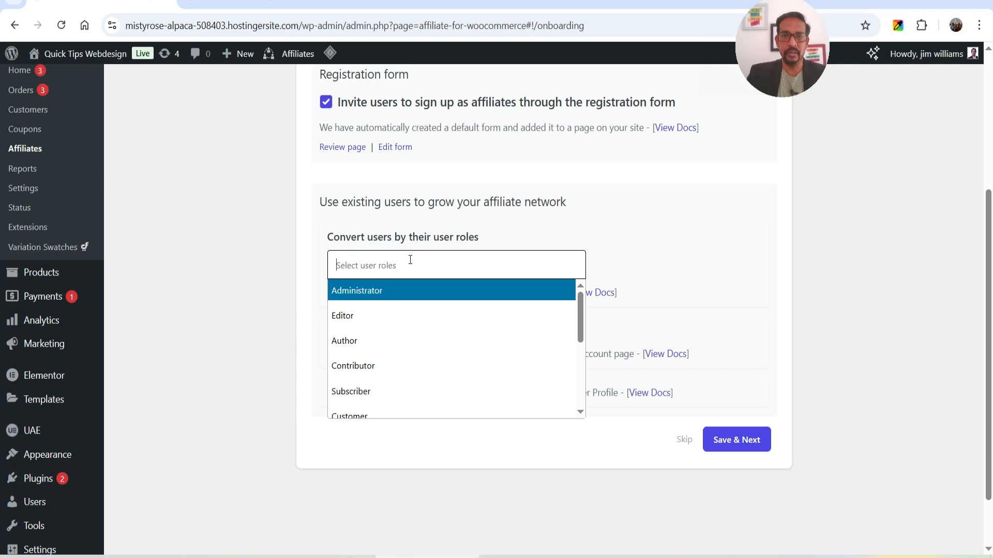
{"action": "scroll", "coordinate": [413, 347], "scroll_direction": "down", "scroll_amount": 2}
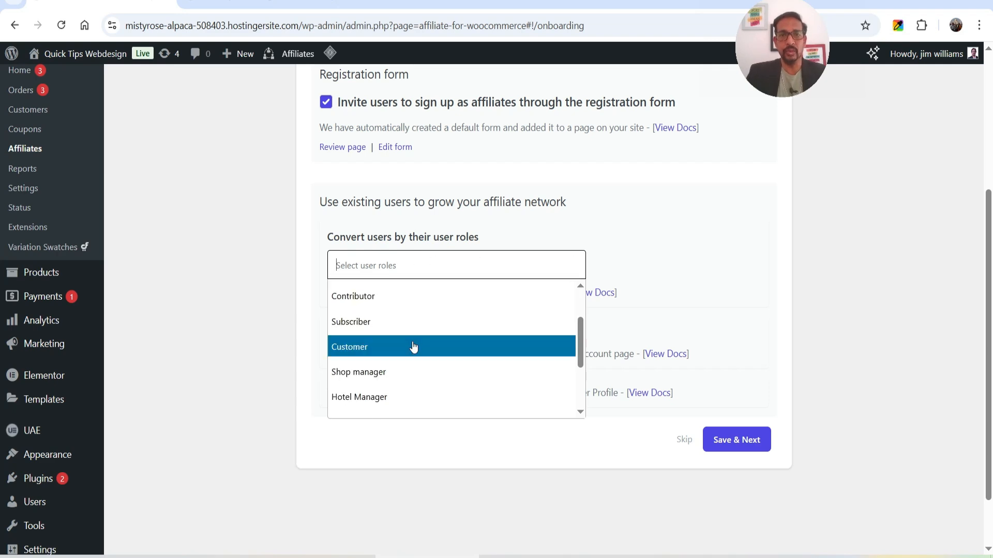
{"action": "left_click", "coordinate": [413, 347]}
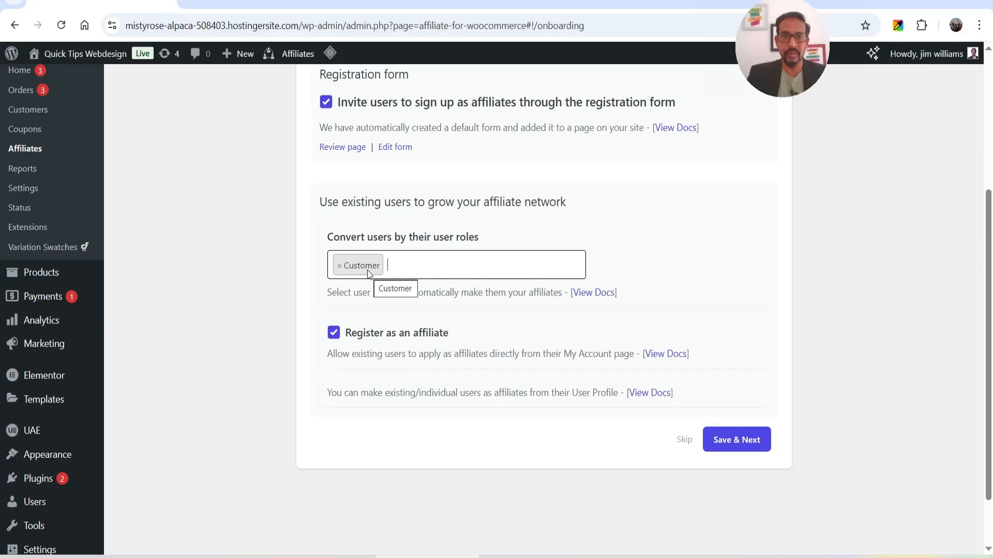
{"action": "left_click", "coordinate": [338, 266]}
{"action": "left_click", "coordinate": [675, 233]}
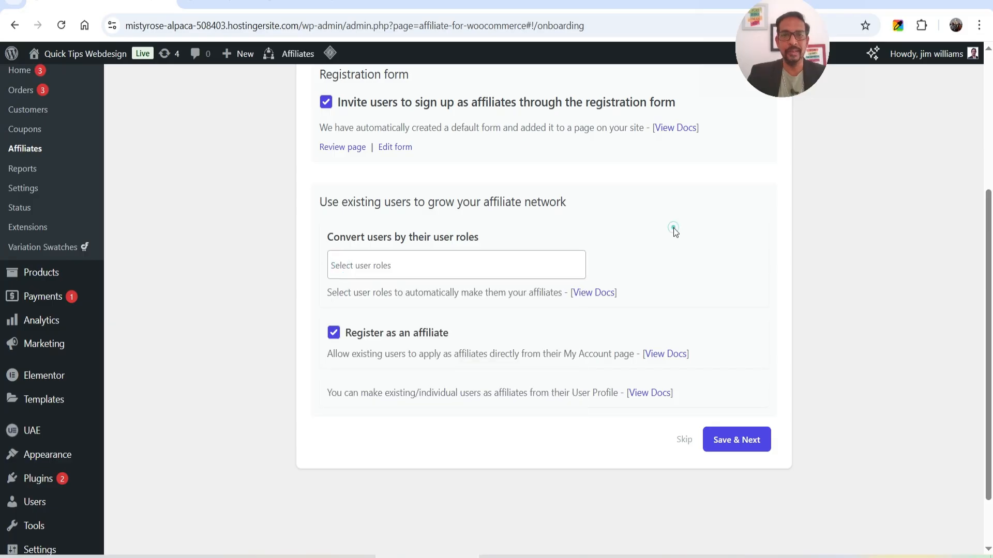
{"action": "scroll", "coordinate": [672, 227], "scroll_direction": "down", "scroll_amount": 1}
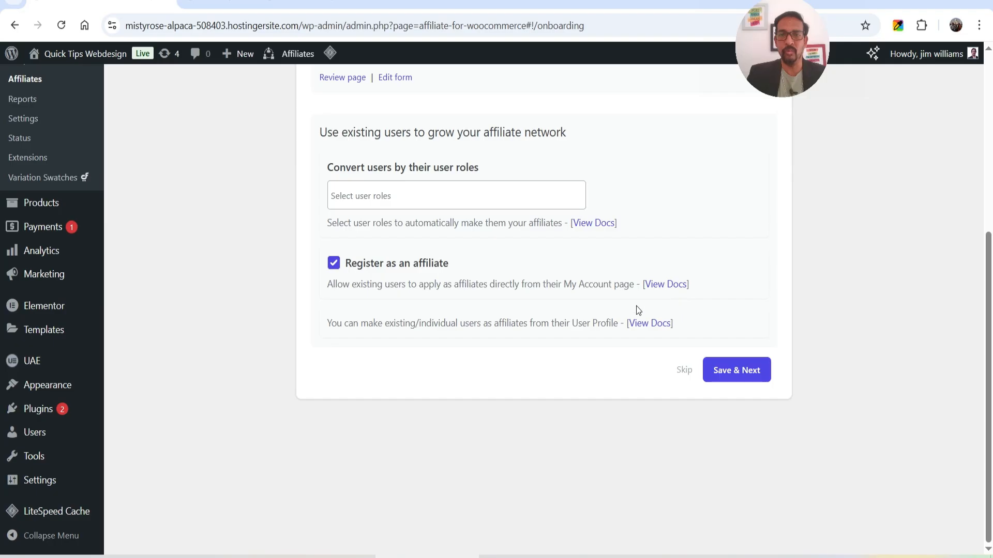
{"action": "left_click", "coordinate": [726, 373]}
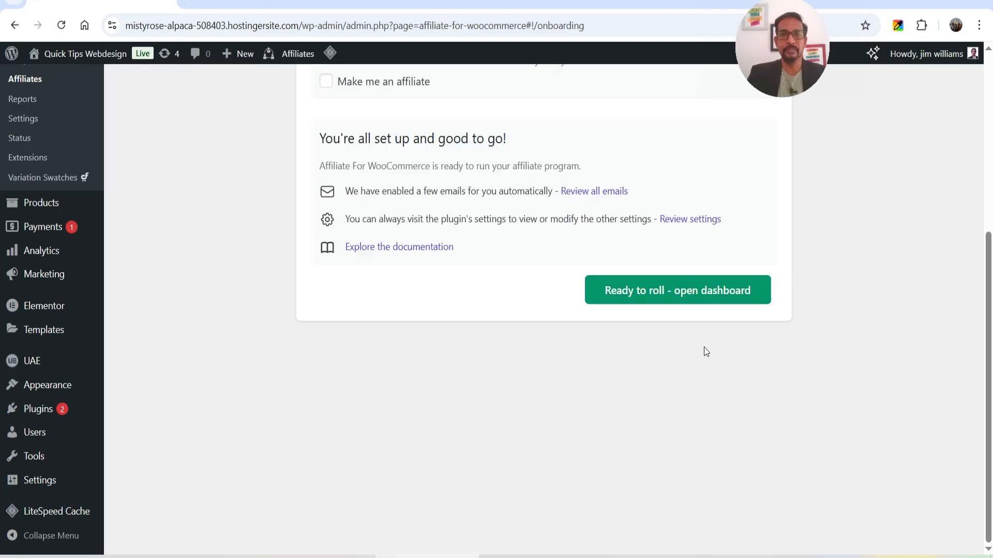
Finish the setup wizard and open the empty Affiliates dashboard.
{"action": "scroll", "coordinate": [558, 317], "scroll_direction": "up", "scroll_amount": 5}
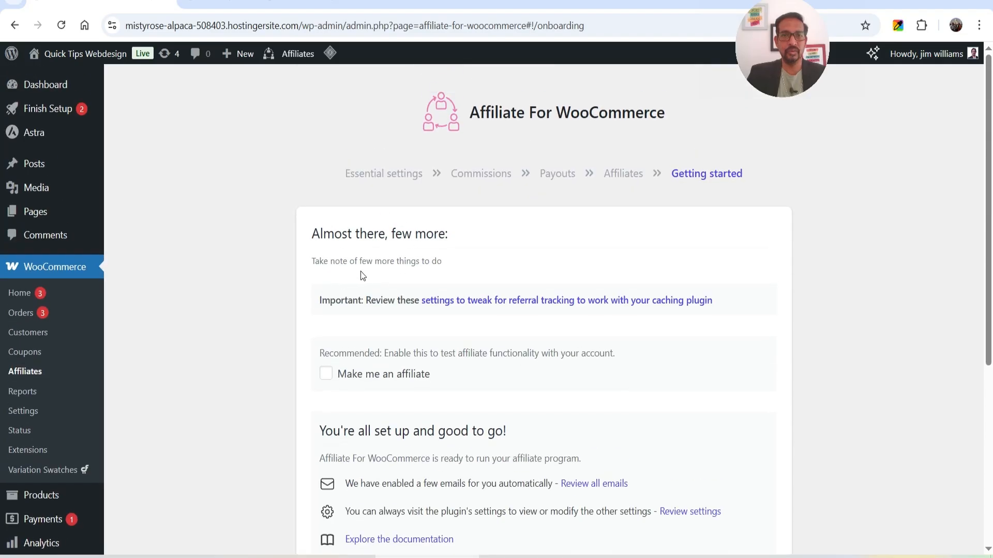
{"action": "scroll", "coordinate": [483, 247], "scroll_direction": "down", "scroll_amount": 1}
{"action": "scroll", "coordinate": [434, 269], "scroll_direction": "down", "scroll_amount": 2}
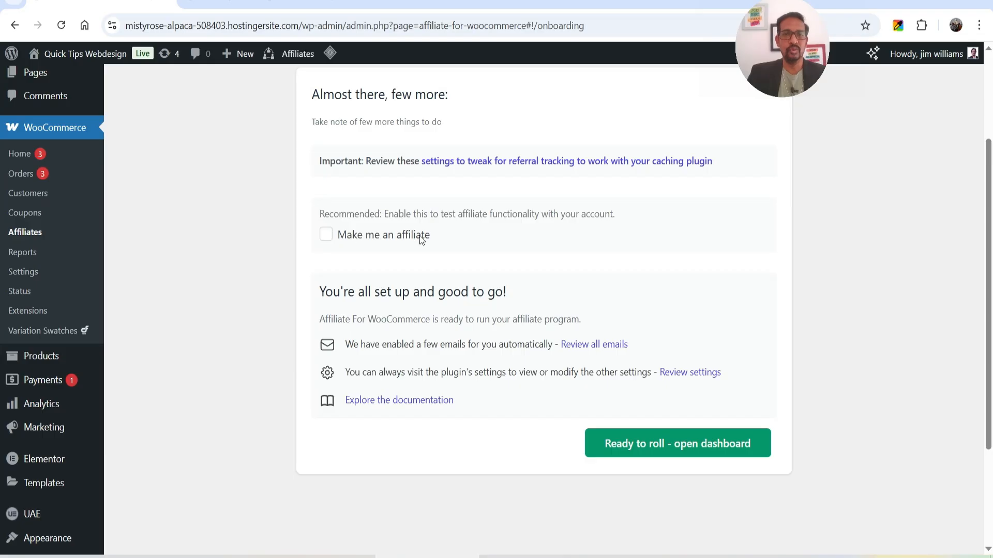
{"action": "scroll", "coordinate": [515, 223], "scroll_direction": "down", "scroll_amount": 3}
{"action": "left_click", "coordinate": [674, 317]}
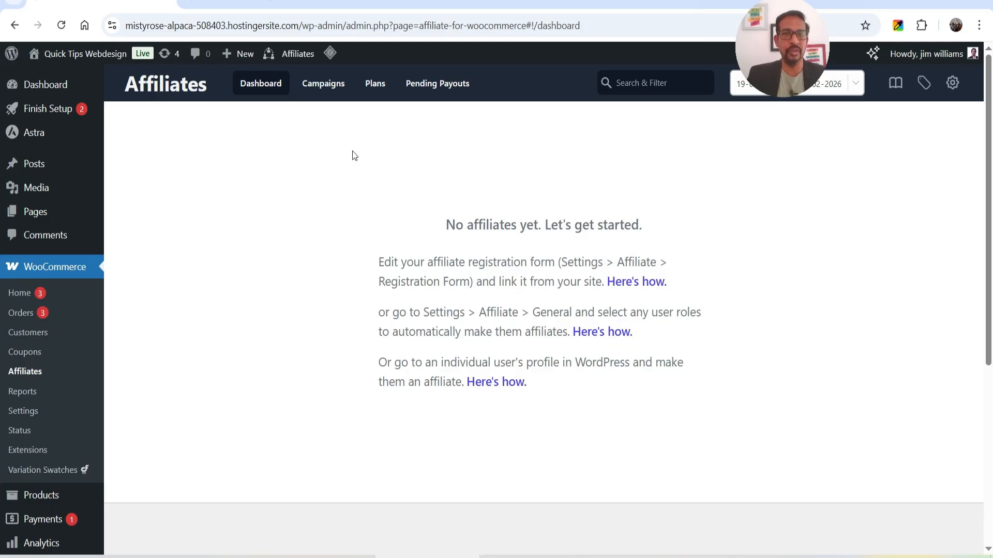
Open the Storewide Default Commission plan from the Commission Plans list.
{"action": "left_click", "coordinate": [325, 84]}
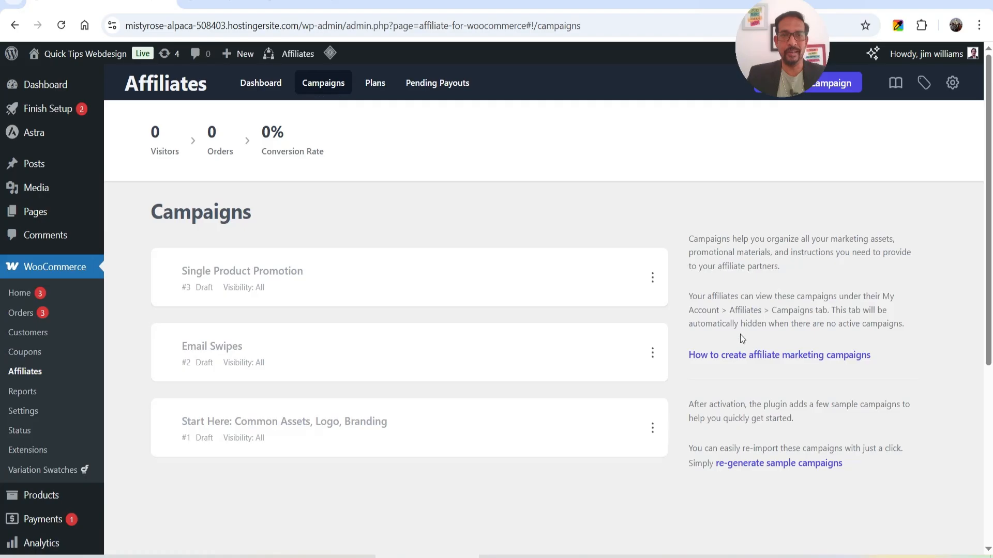
{"action": "left_click", "coordinate": [376, 88]}
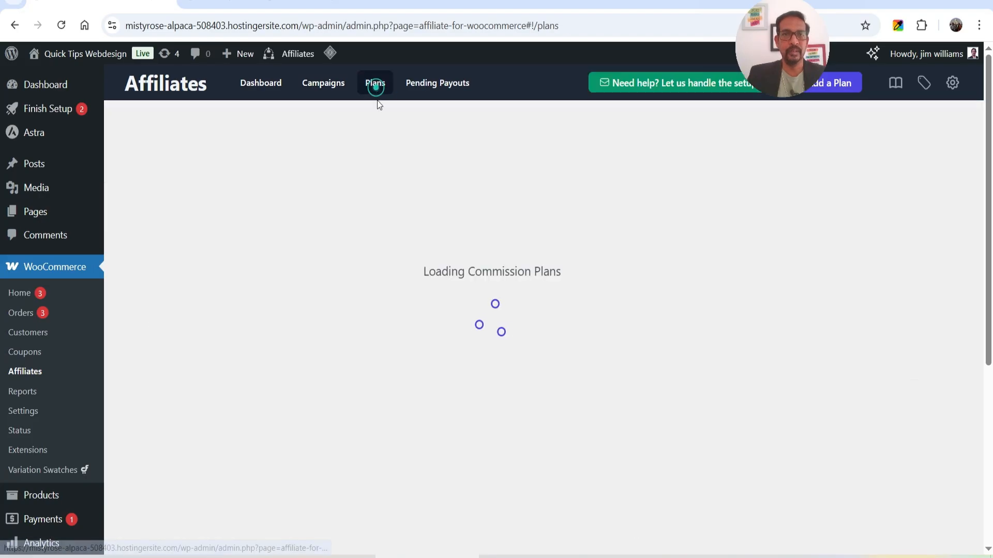
{"action": "left_click", "coordinate": [308, 222]}
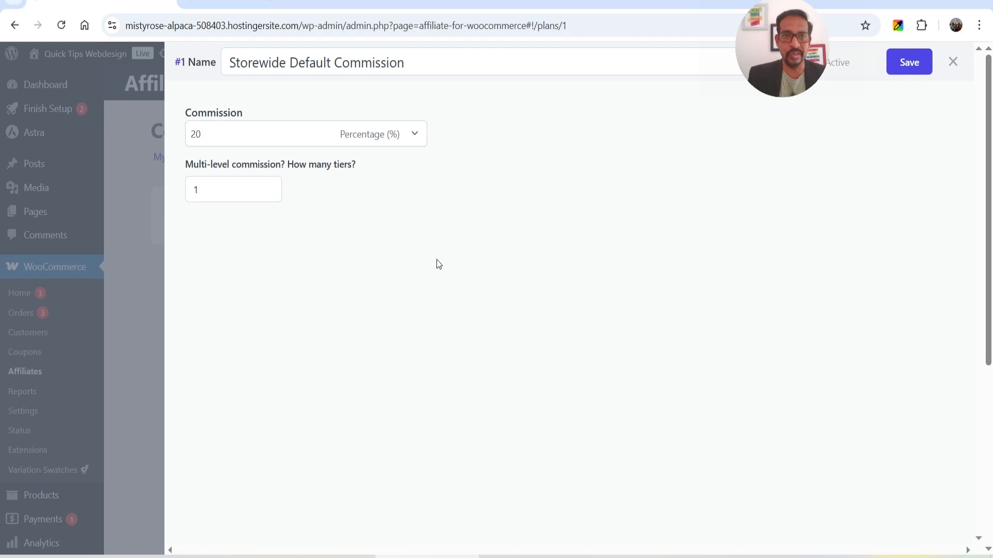
Try a 5% Tier 2, then revert the plan to a single 20% tier and save it.
{"action": "left_click", "coordinate": [268, 187]}
{"action": "left_click", "coordinate": [356, 261]}
{"action": "type", "text": "5"}
{"action": "left_click", "coordinate": [458, 333]}
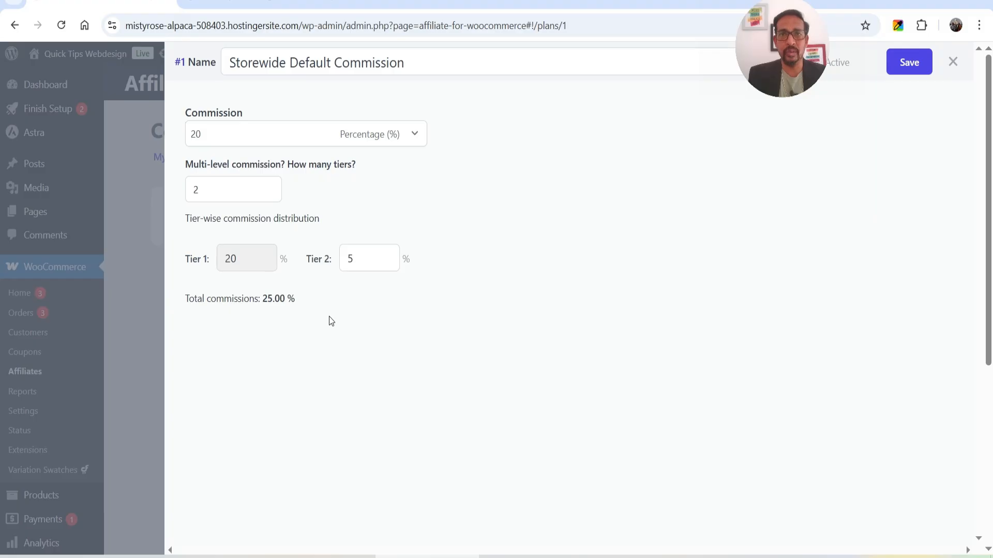
{"action": "left_click", "coordinate": [269, 195]}
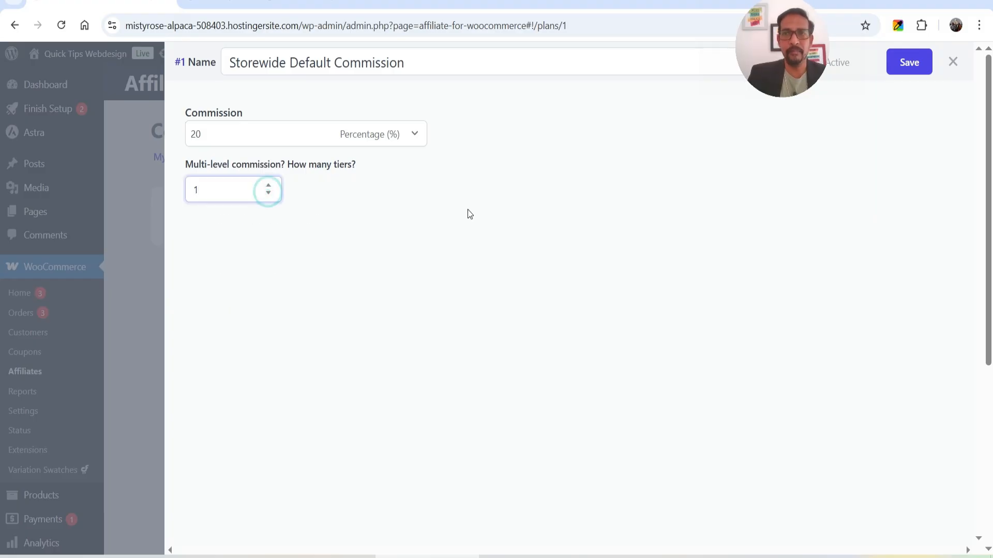
{"action": "left_click", "coordinate": [903, 66]}
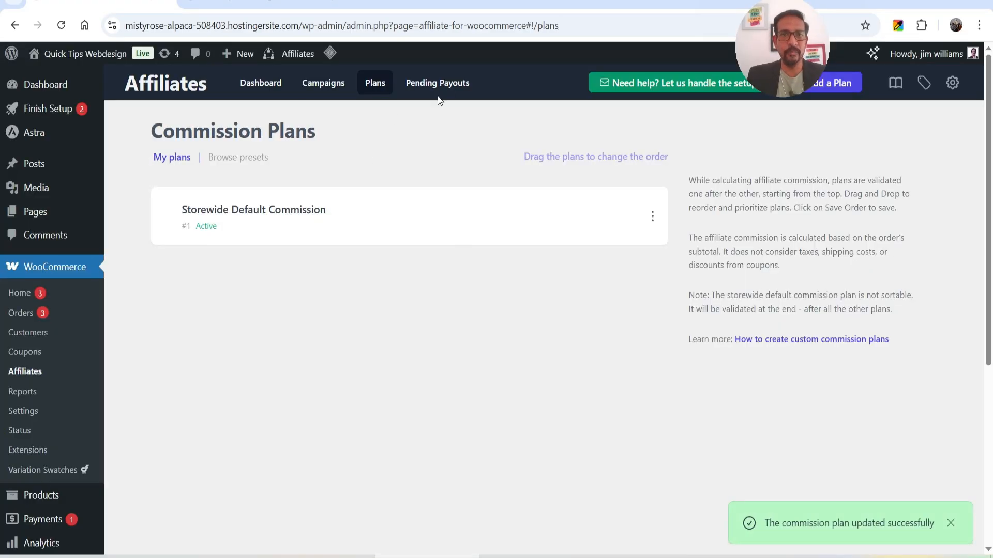
{"action": "left_click", "coordinate": [452, 83]}
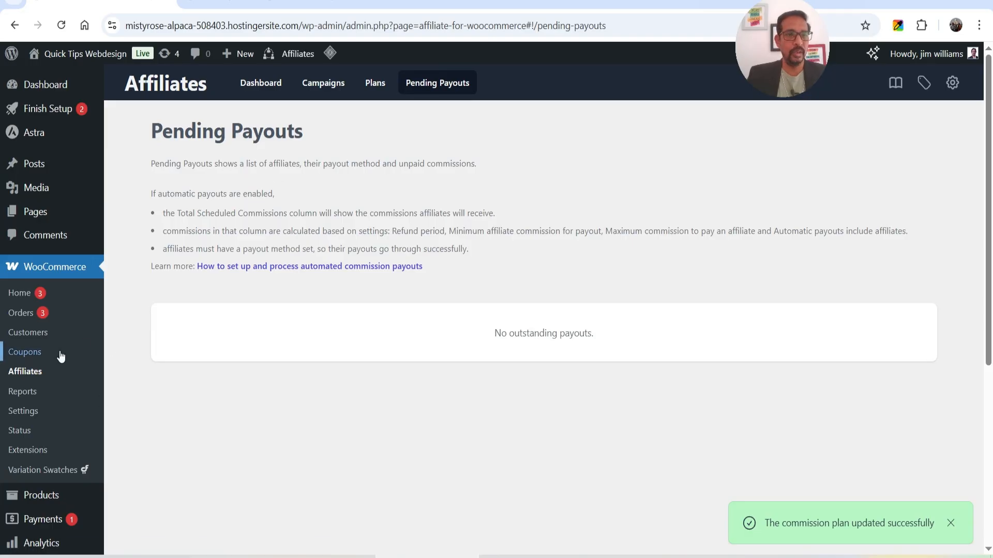
Open the affiliate plugin settings and look through the General options.
{"action": "left_click", "coordinate": [953, 83]}
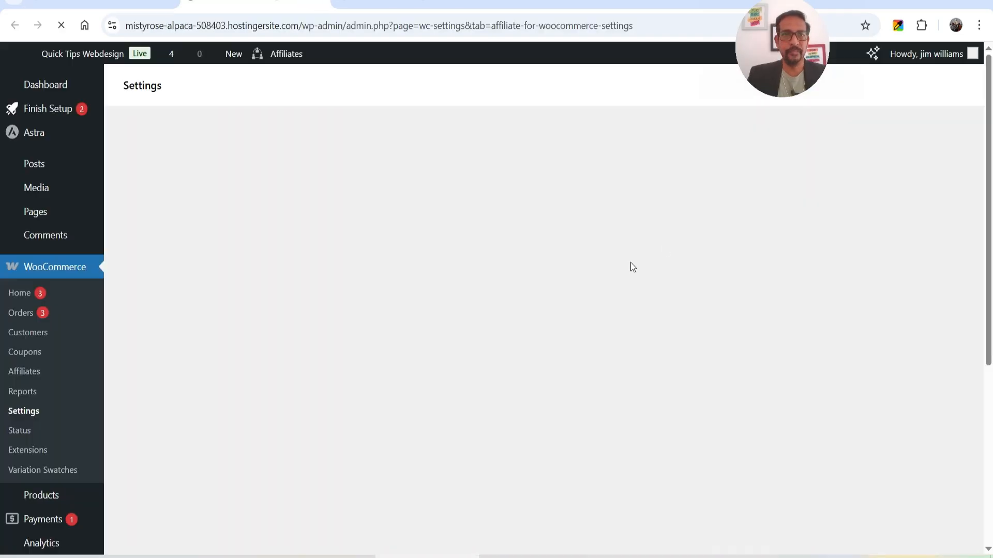
{"action": "scroll", "coordinate": [635, 237], "scroll_direction": "down", "scroll_amount": 5}
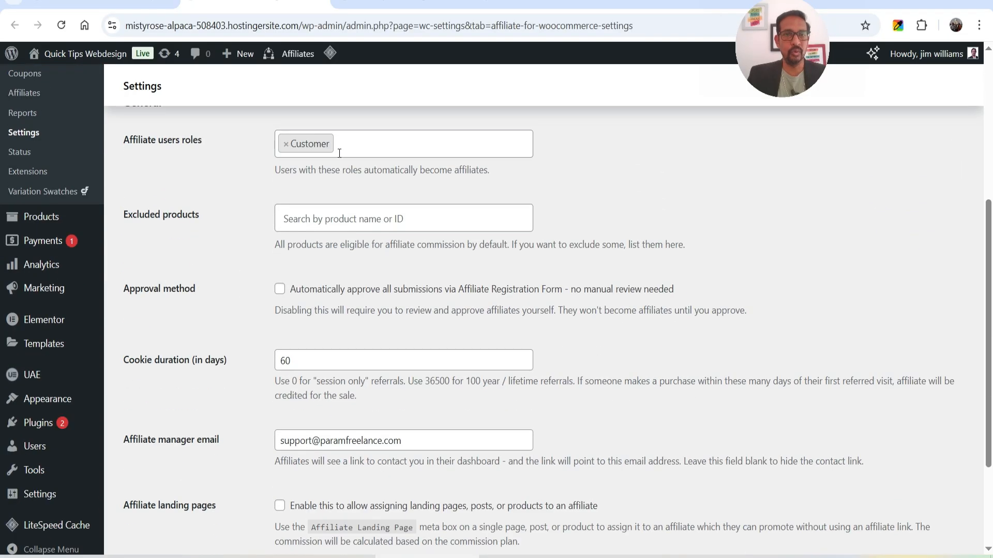
{"action": "scroll", "coordinate": [179, 225], "scroll_direction": "down", "scroll_amount": 1}
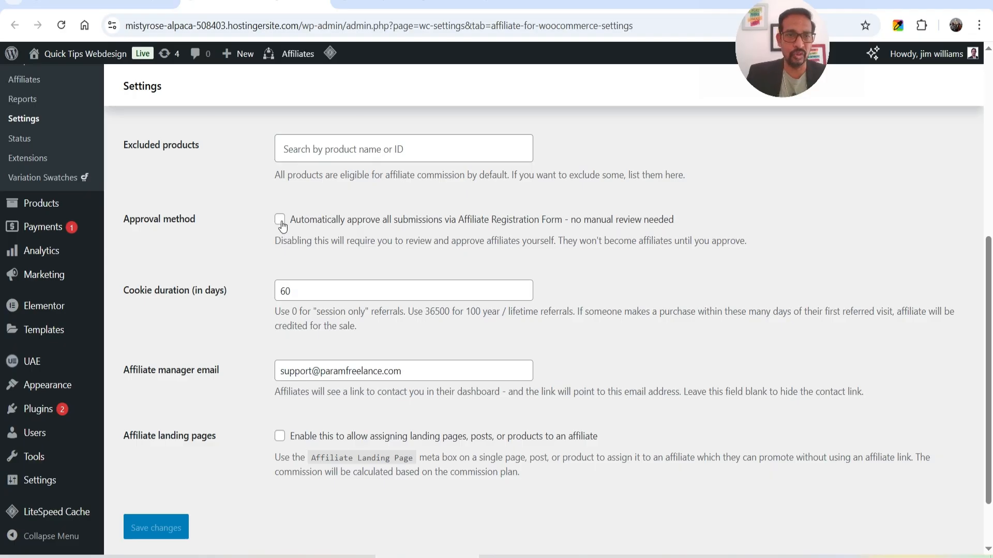
{"action": "scroll", "coordinate": [219, 283], "scroll_direction": "down", "scroll_amount": 2}
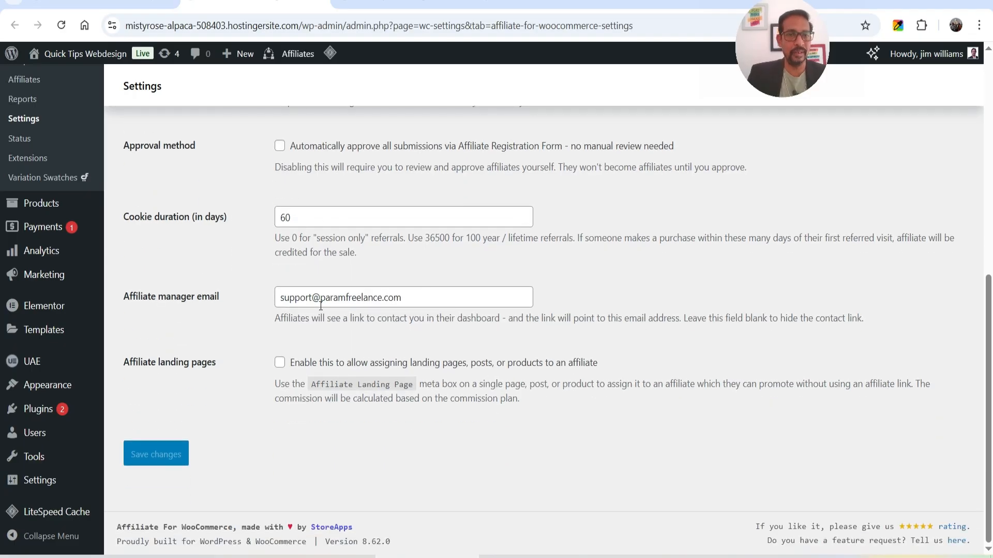
{"action": "scroll", "coordinate": [271, 349], "scroll_direction": "up", "scroll_amount": 6}
Check the Registration Form fields, then view the site's All Pages list.
{"action": "left_click", "coordinate": [199, 282]}
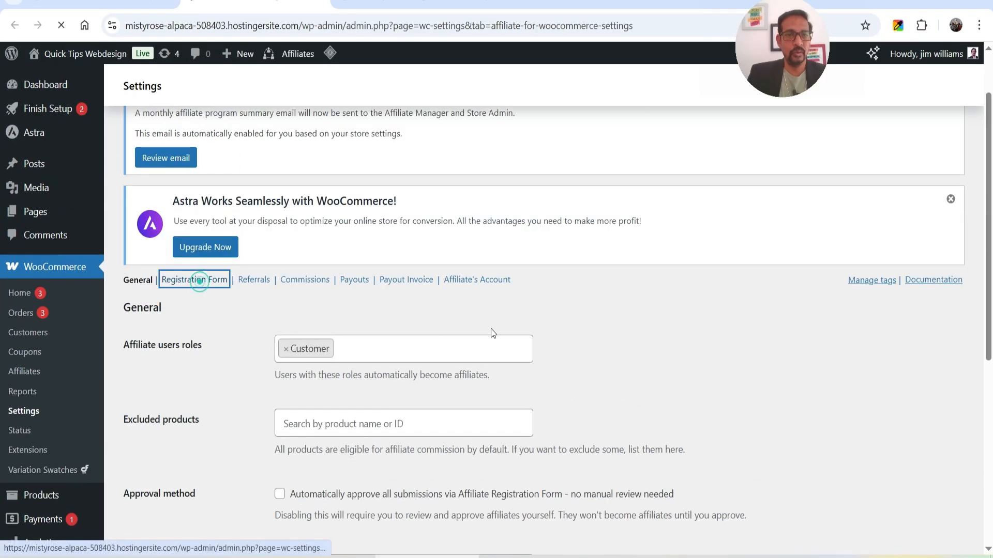
{"action": "scroll", "coordinate": [480, 362], "scroll_direction": "down", "scroll_amount": 6}
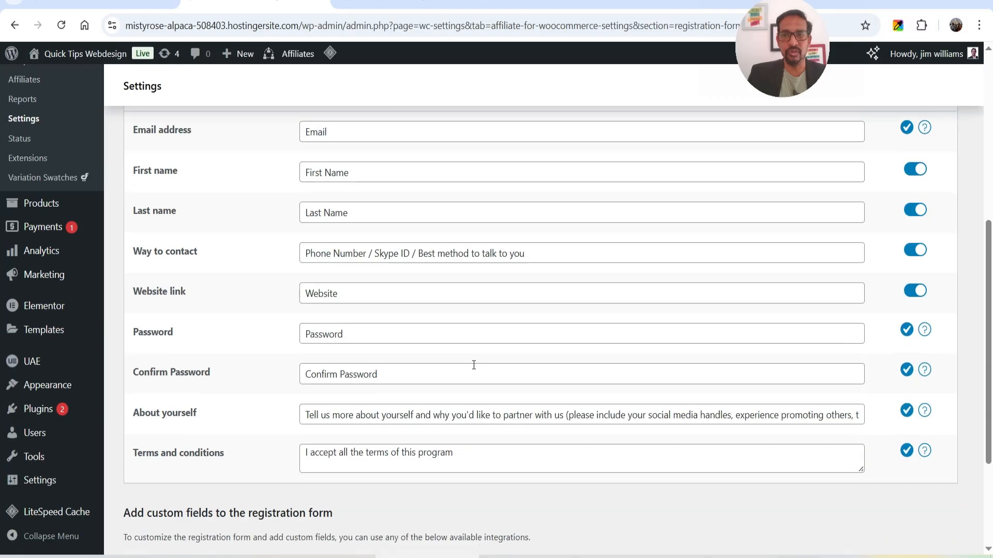
{"action": "scroll", "coordinate": [307, 360], "scroll_direction": "up", "scroll_amount": 4}
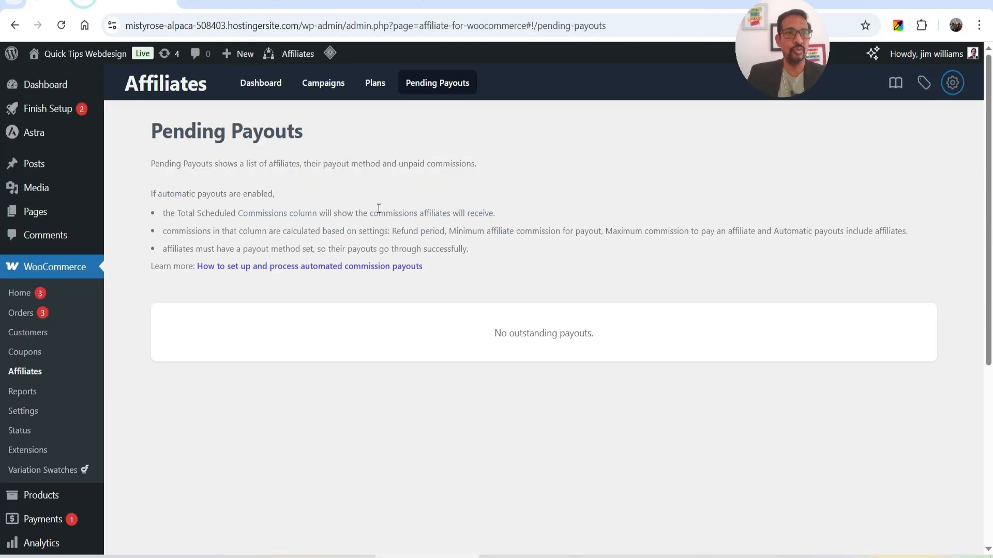
{"action": "left_click", "coordinate": [41, 213]}
{"action": "scroll", "coordinate": [258, 279], "scroll_direction": "down", "scroll_amount": 10}
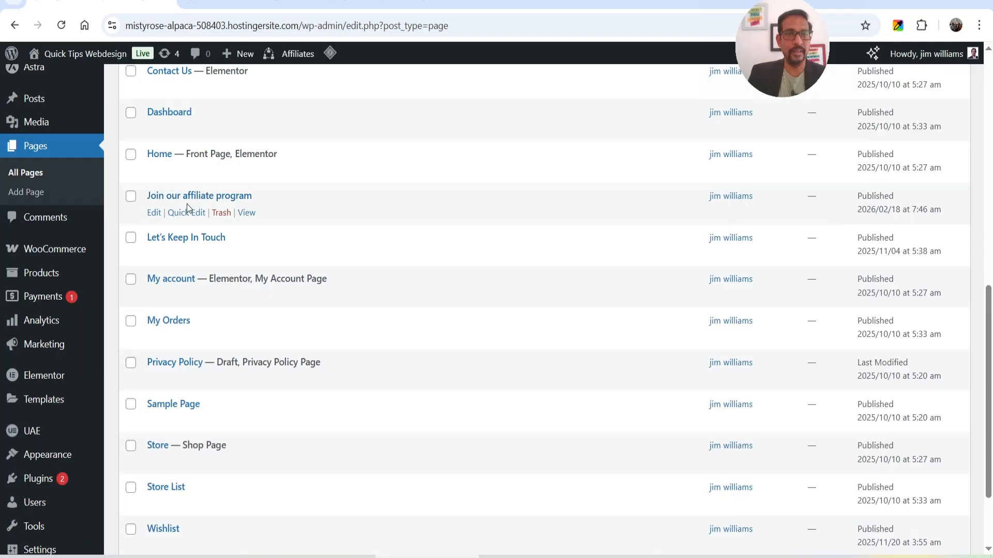
Preview the 'Join our affiliate program' signup page in a separate tab, then close it.
{"action": "right_click", "coordinate": [250, 215]}
{"action": "left_click", "coordinate": [307, 236]}
{"action": "left_click", "coordinate": [392, 11]}
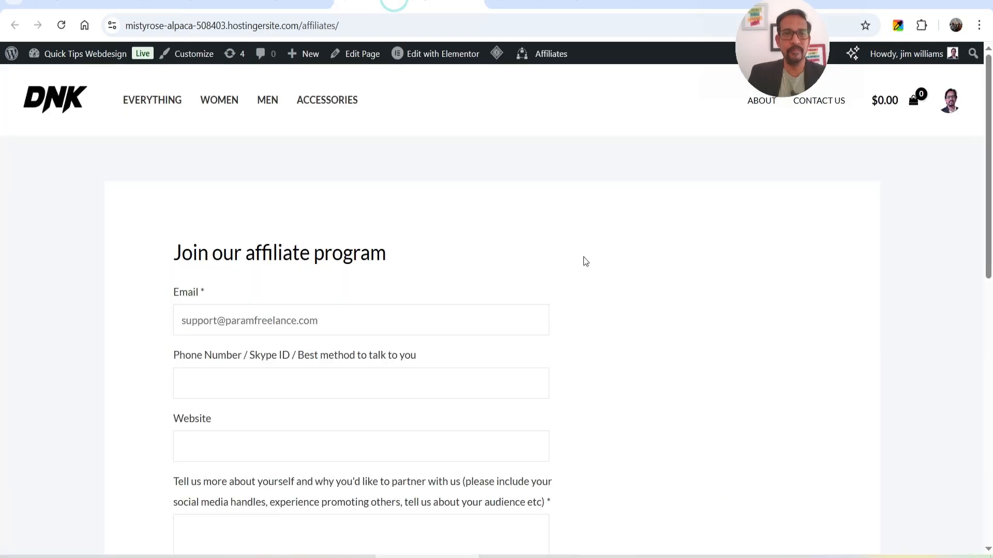
{"action": "scroll", "coordinate": [394, 281], "scroll_direction": "down", "scroll_amount": 1}
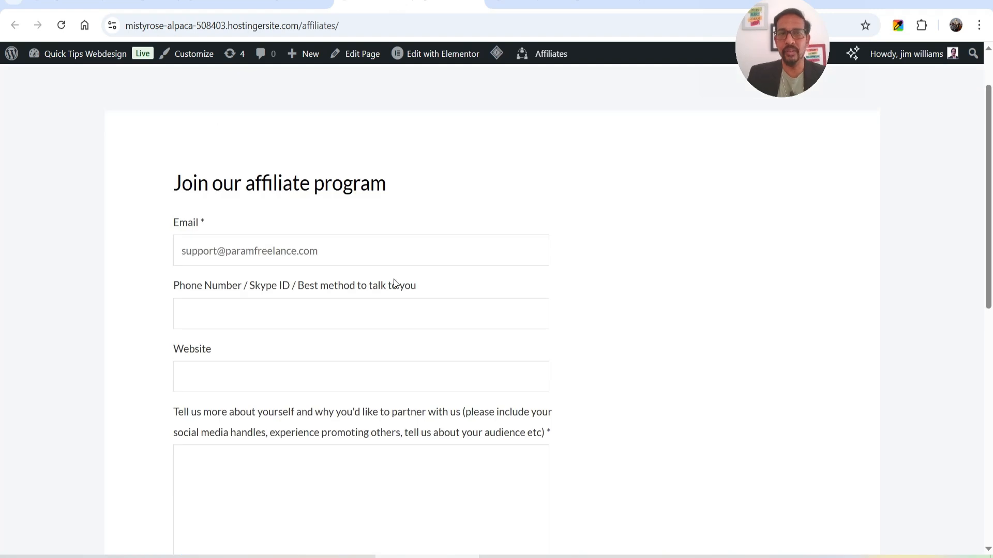
{"action": "scroll", "coordinate": [394, 283], "scroll_direction": "down", "scroll_amount": 2}
{"action": "scroll", "coordinate": [364, 268], "scroll_direction": "up", "scroll_amount": 3}
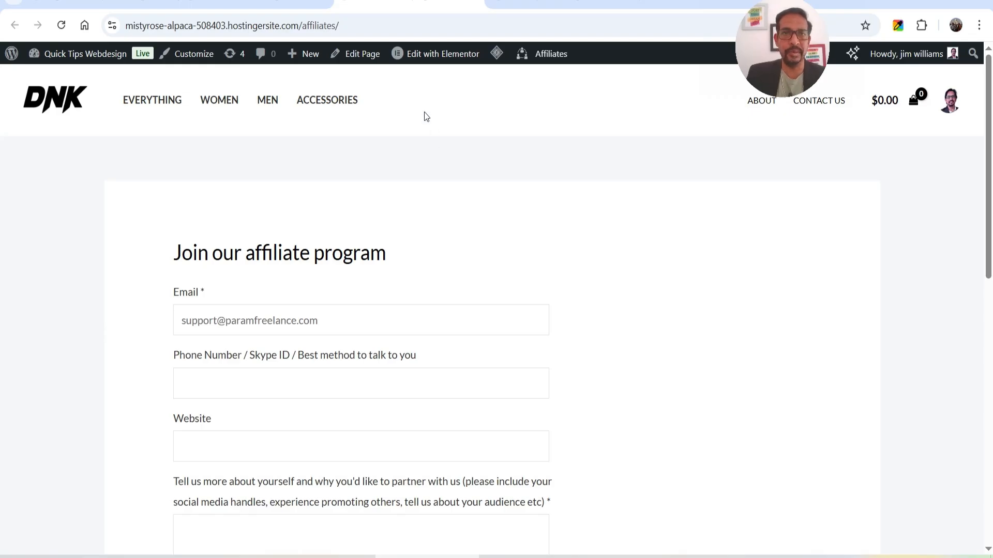
{"action": "left_click", "coordinate": [473, 10]}
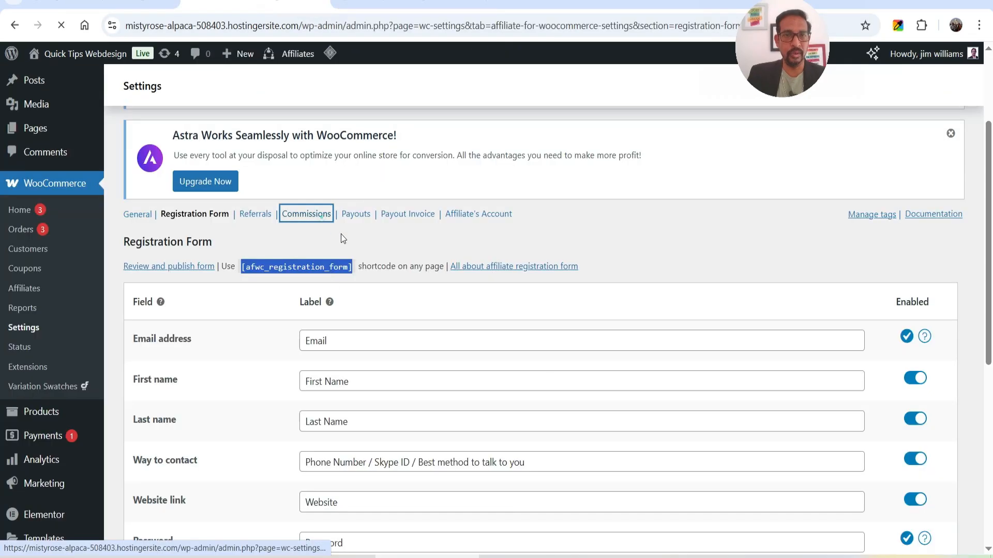
Turn on 'Allow affiliates to receive lifetime commissions' in Commissions settings and save changes.
{"action": "left_click", "coordinate": [307, 214]}
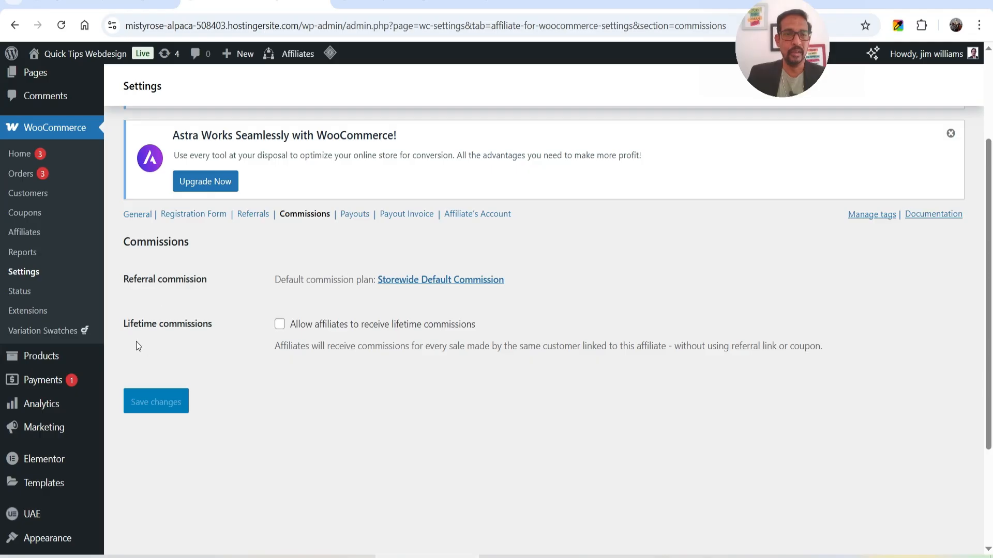
{"action": "left_click", "coordinate": [281, 328]}
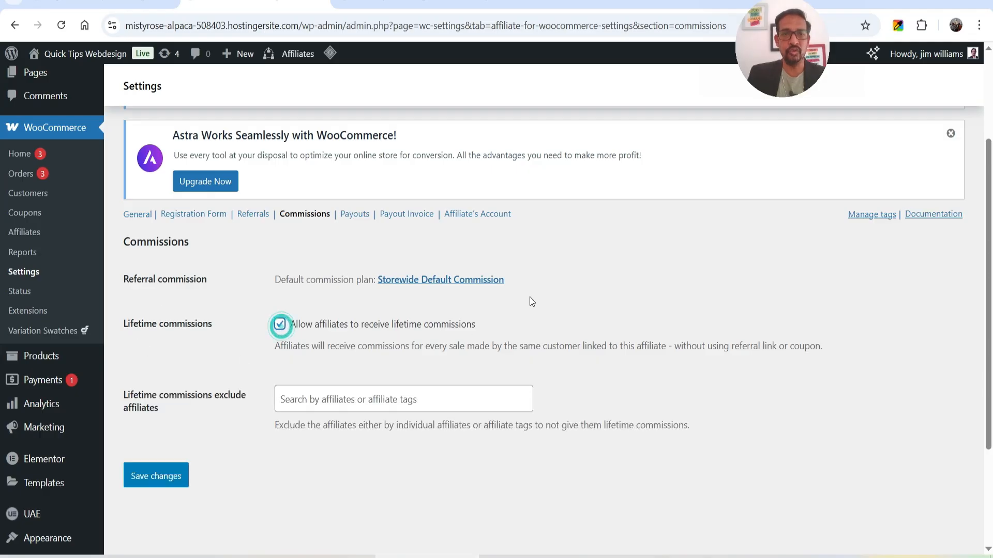
{"action": "scroll", "coordinate": [530, 297], "scroll_direction": "down", "scroll_amount": 3}
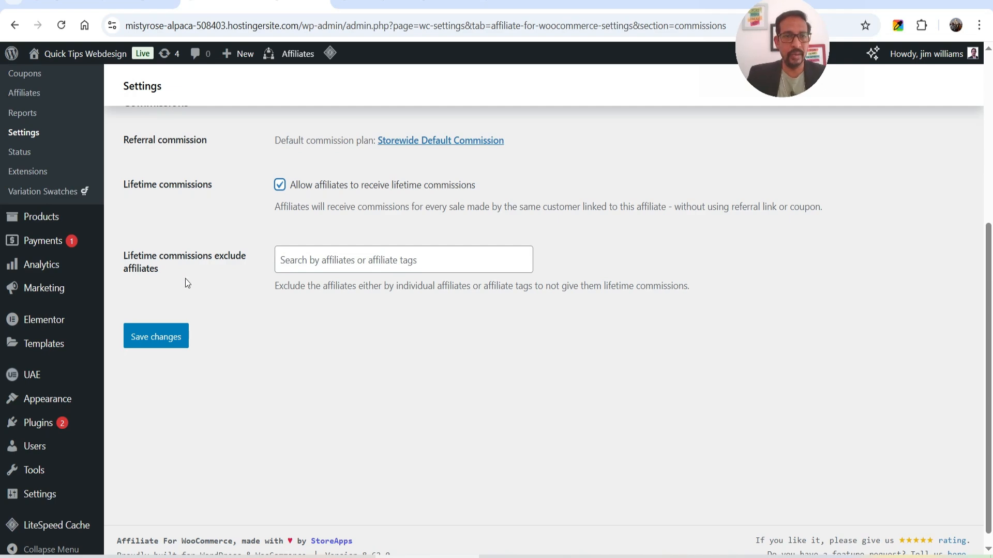
{"action": "left_click", "coordinate": [155, 338]}
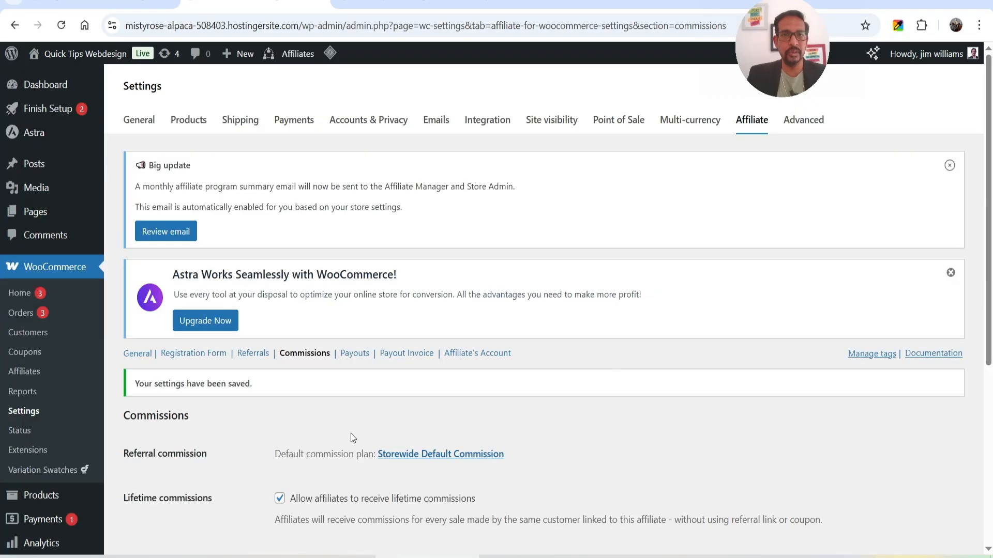
{"action": "scroll", "coordinate": [355, 253], "scroll_direction": "up", "scroll_amount": 3}
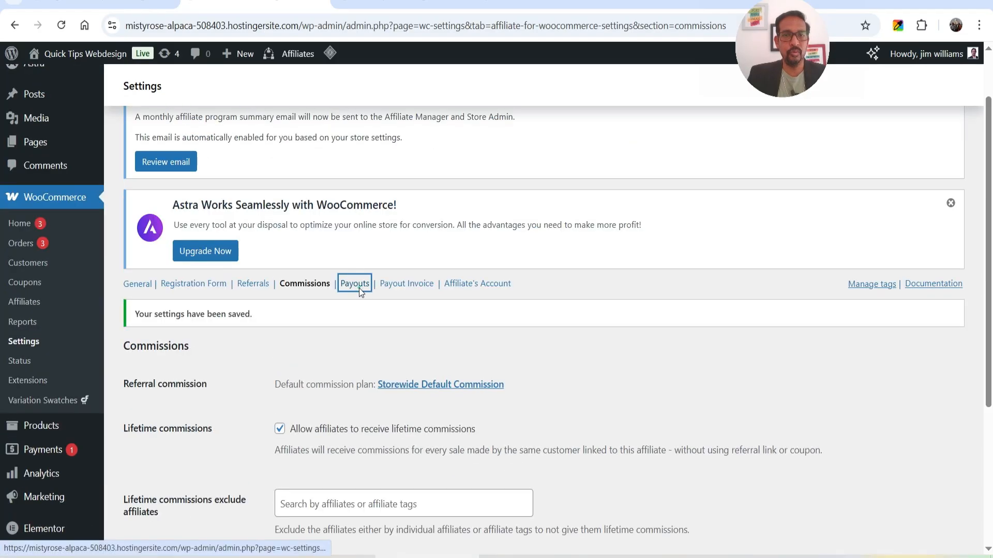
Look through the Payouts and Payout Invoice settings.
{"action": "left_click", "coordinate": [358, 286]}
{"action": "scroll", "coordinate": [446, 324], "scroll_direction": "down", "scroll_amount": 8}
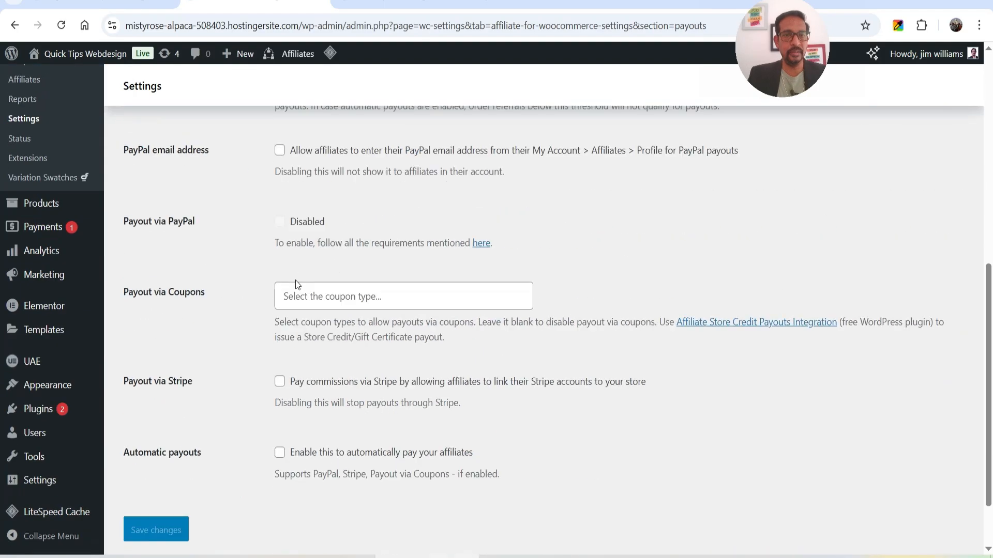
{"action": "scroll", "coordinate": [297, 281], "scroll_direction": "up", "scroll_amount": 8}
{"action": "left_click", "coordinate": [415, 351]}
{"action": "scroll", "coordinate": [553, 305], "scroll_direction": "down", "scroll_amount": 1}
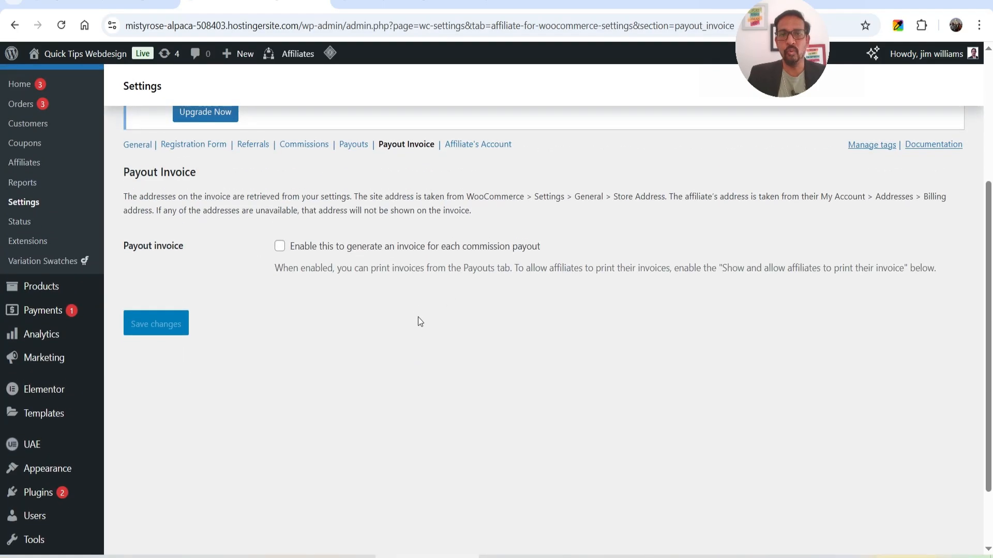
Review the Affiliate's Account settings, opening and dismissing the dashboard page search without choosing.
{"action": "left_click", "coordinate": [484, 151]}
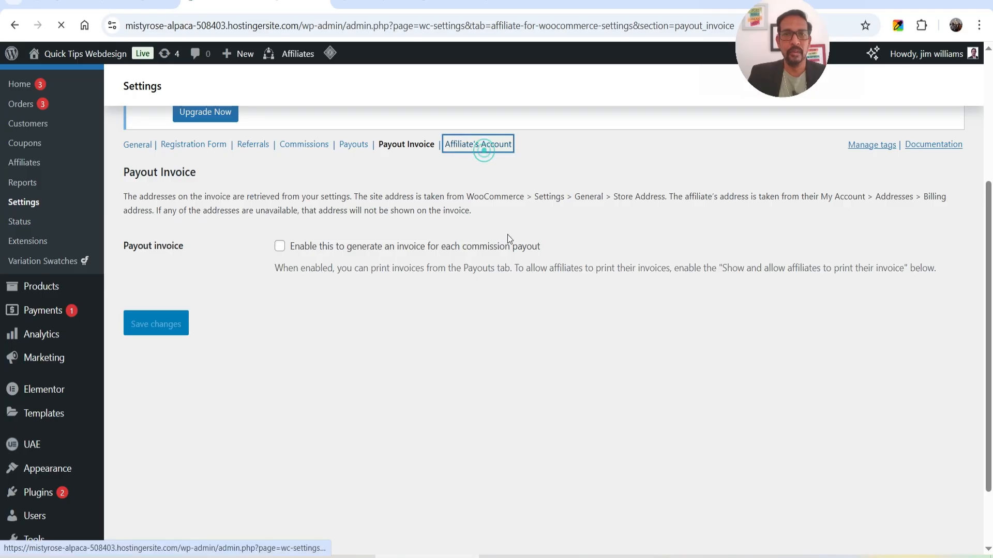
{"action": "scroll", "coordinate": [469, 239], "scroll_direction": "down", "scroll_amount": 3}
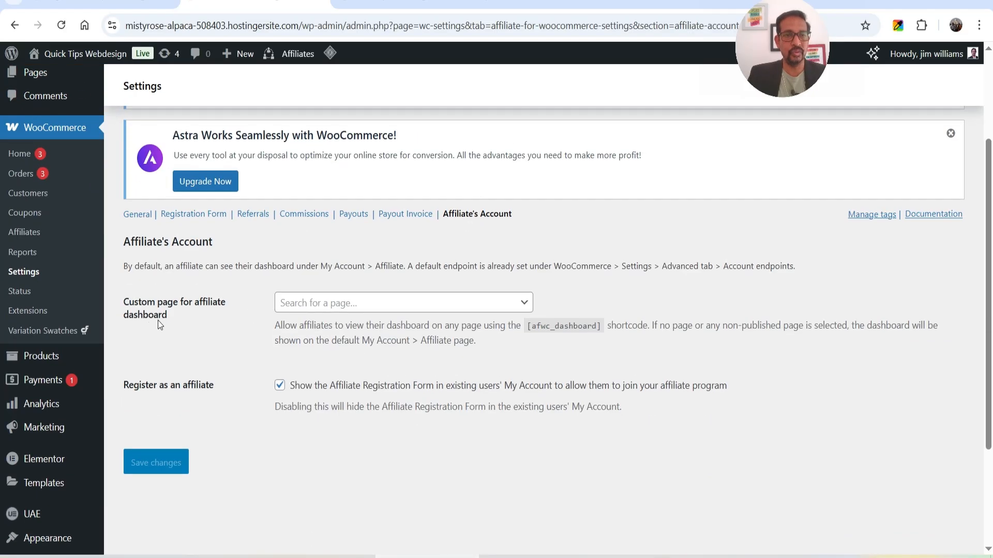
{"action": "scroll", "coordinate": [475, 290], "scroll_direction": "down", "scroll_amount": 3}
{"action": "left_click", "coordinate": [397, 165]}
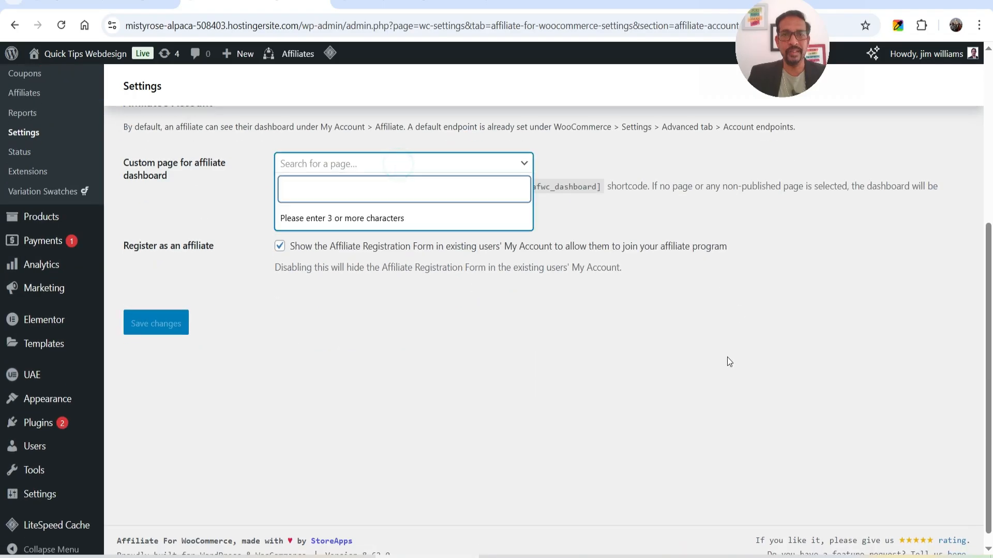
{"action": "left_click", "coordinate": [670, 382]}
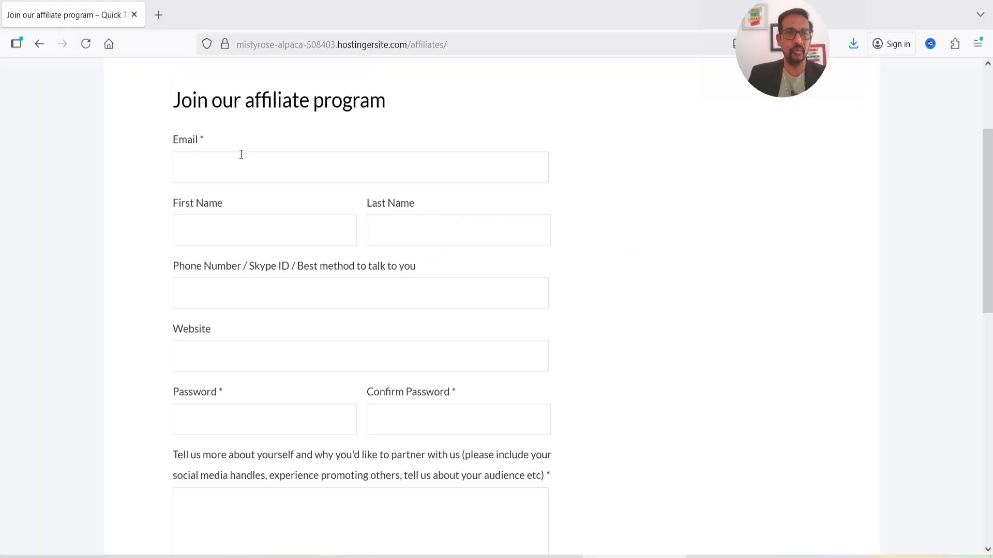
{"action": "left_click", "coordinate": [240, 153]}
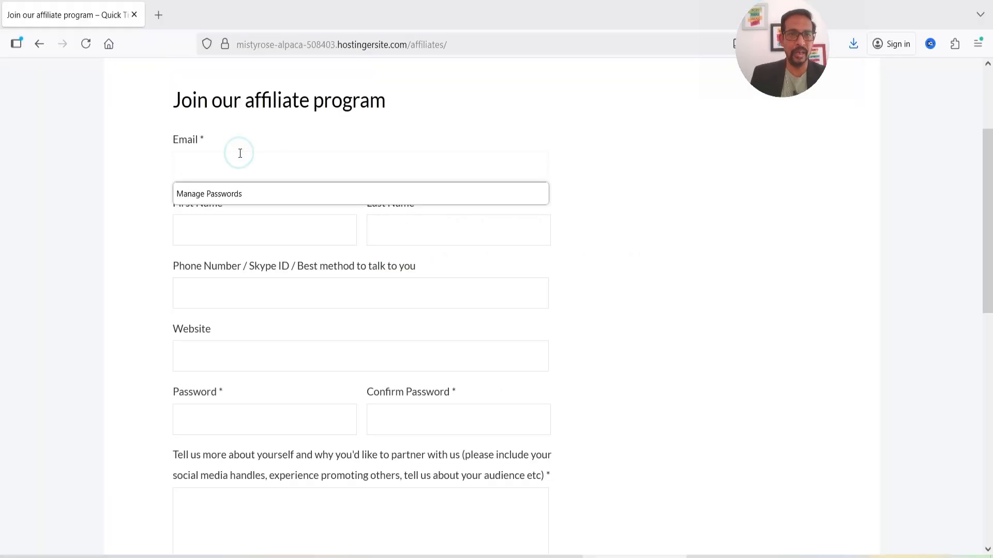
{"action": "type", "text": "jim@example.com"}
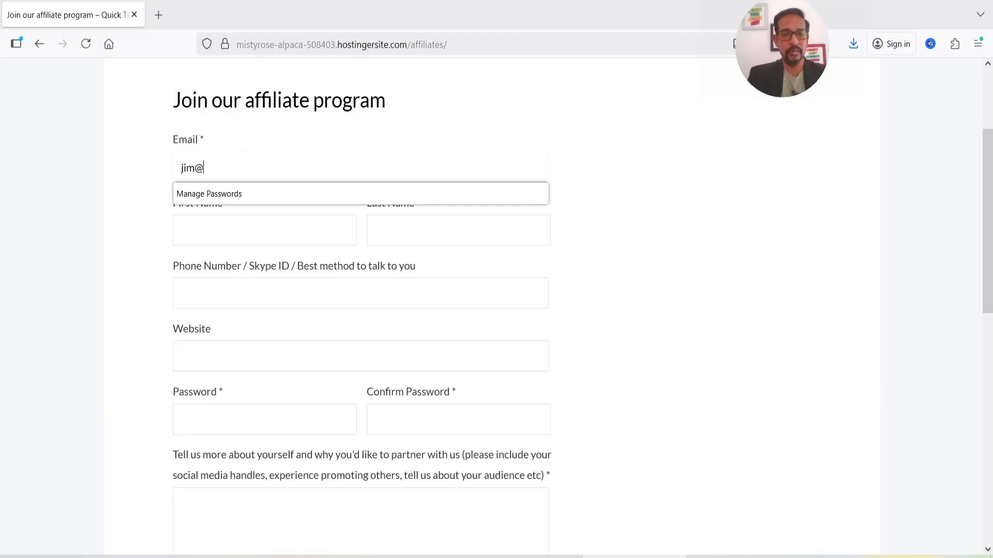
{"action": "key", "text": "Tab"}
{"action": "type", "text": "jim"}
{"action": "key", "text": "Tab"}
{"action": "type", "text": "doe"}
{"action": "key", "text": "Tab"}
{"action": "type", "text": "12345678990"}
{"action": "key", "text": "Tab"}
{"action": "type", "text": "https://google.com"}
{"action": "key", "text": "Tab"}
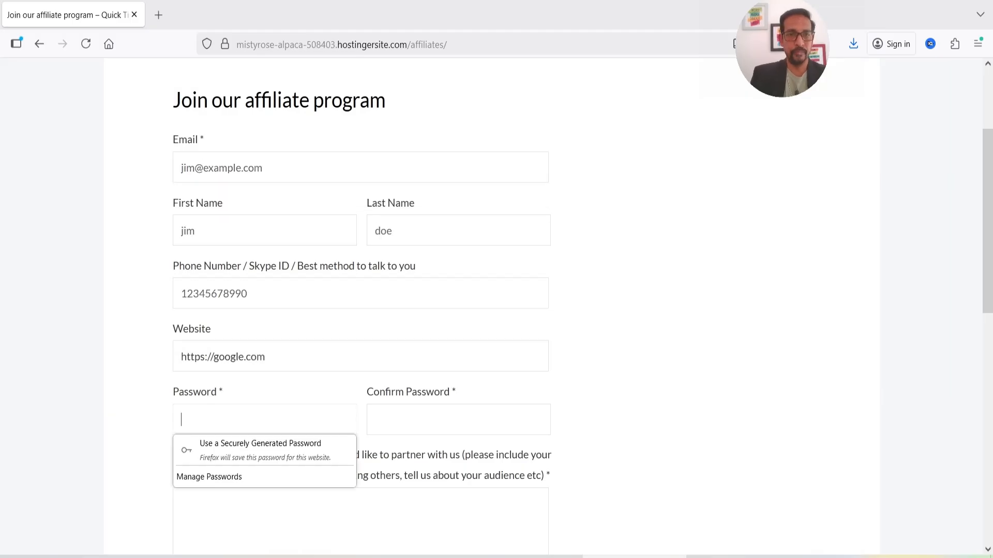
{"action": "type", "text": "123456789"}
{"action": "key", "text": "Tab"}
{"action": "type", "text": "123456789"}
{"action": "scroll", "coordinate": [146, 162], "scroll_direction": "down", "scroll_amount": 4}
{"action": "left_click", "coordinate": [387, 334]}
{"action": "type", "text": "Youtube channel."}
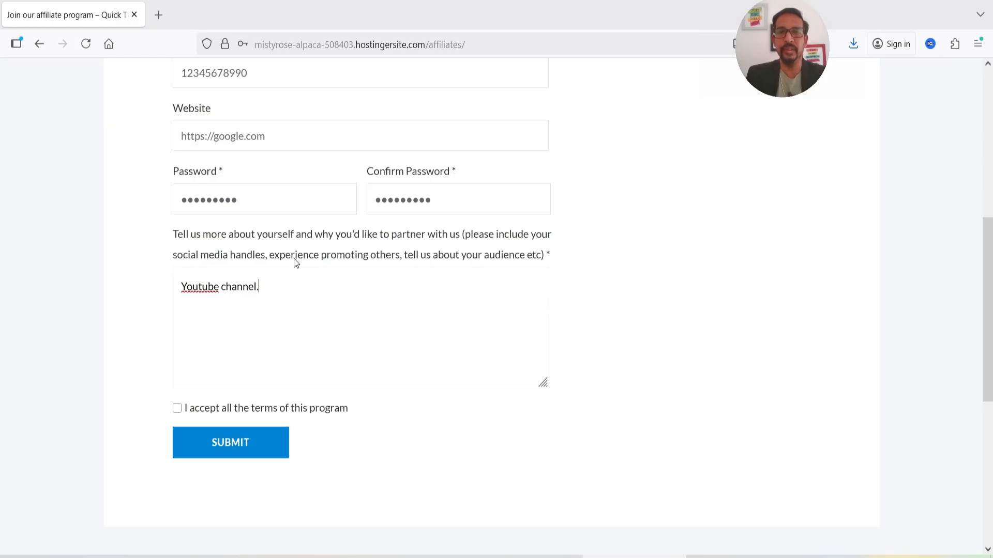
Accept the program terms, submit the application, and decline Firefox's password saving.
{"action": "left_click", "coordinate": [178, 409]}
{"action": "left_click", "coordinate": [237, 448]}
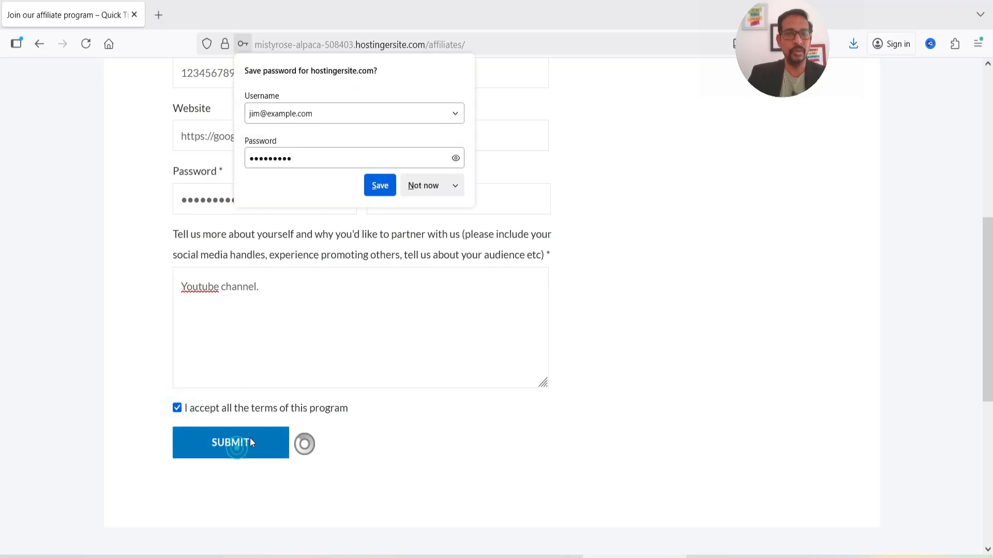
{"action": "left_click", "coordinate": [422, 181]}
{"action": "scroll", "coordinate": [640, 275], "scroll_direction": "up", "scroll_amount": 4}
{"action": "scroll", "coordinate": [606, 282], "scroll_direction": "down", "scroll_amount": 5}
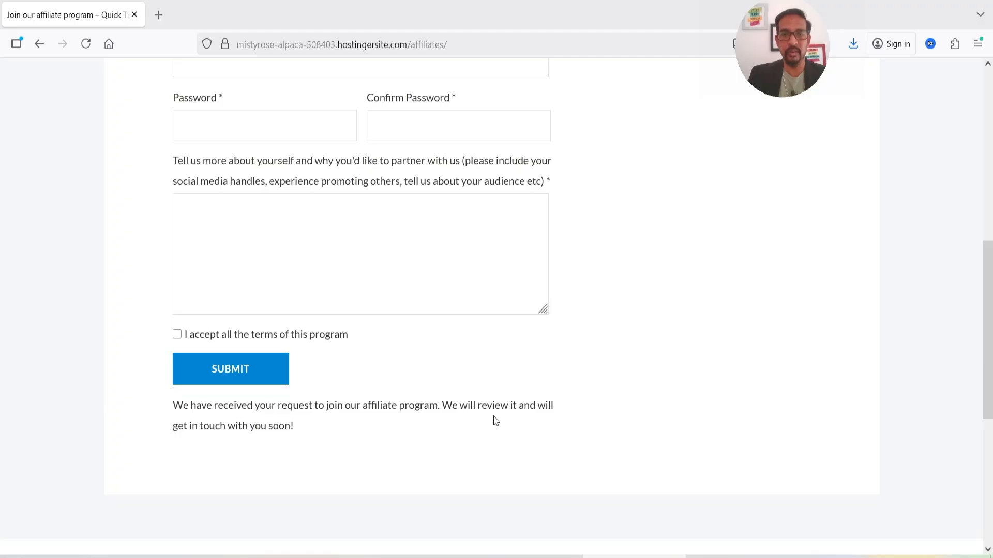
Approve the test applicant from their Registration Form Details on the Affiliates dashboard.
{"action": "scroll", "coordinate": [569, 355], "scroll_direction": "up", "scroll_amount": 6}
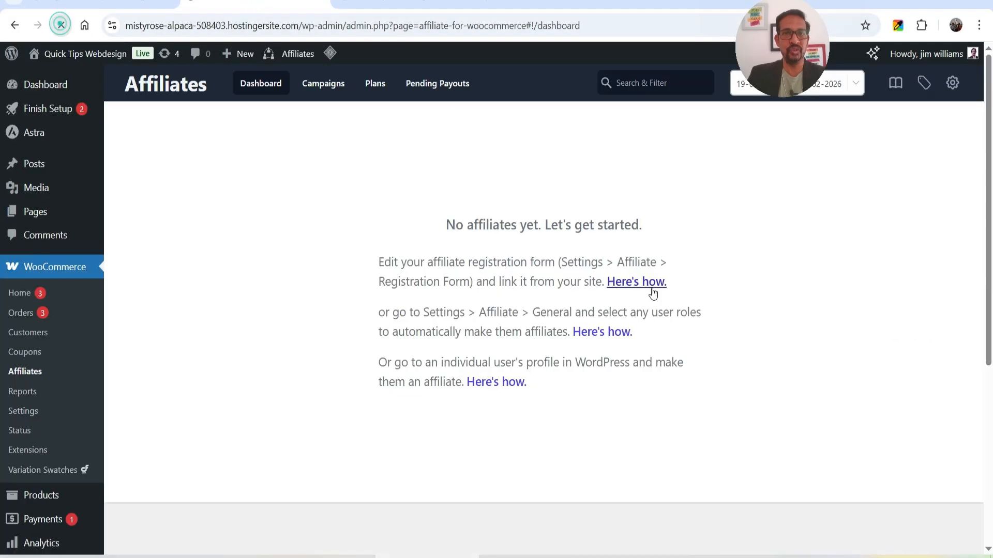
{"action": "scroll", "coordinate": [600, 275], "scroll_direction": "down", "scroll_amount": 5}
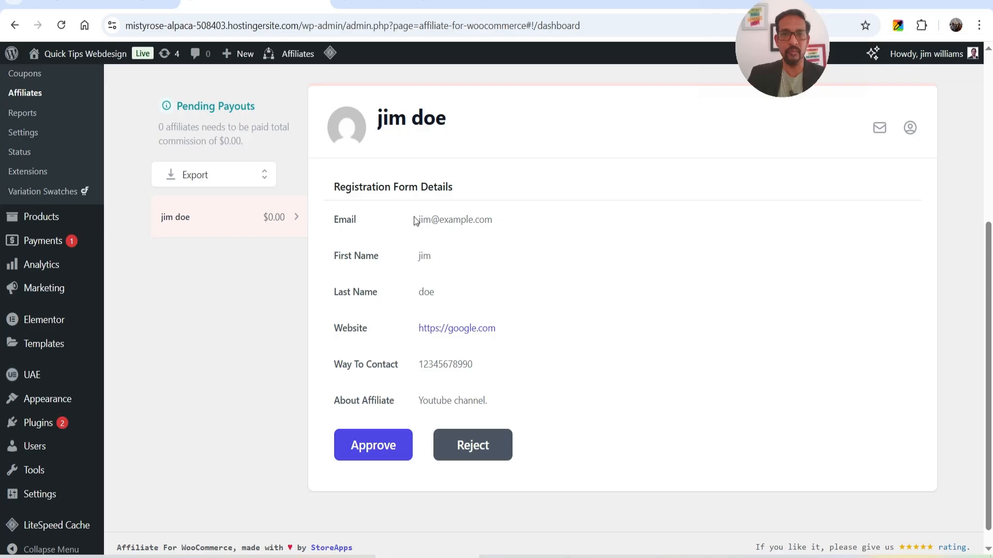
{"action": "left_click", "coordinate": [365, 445]}
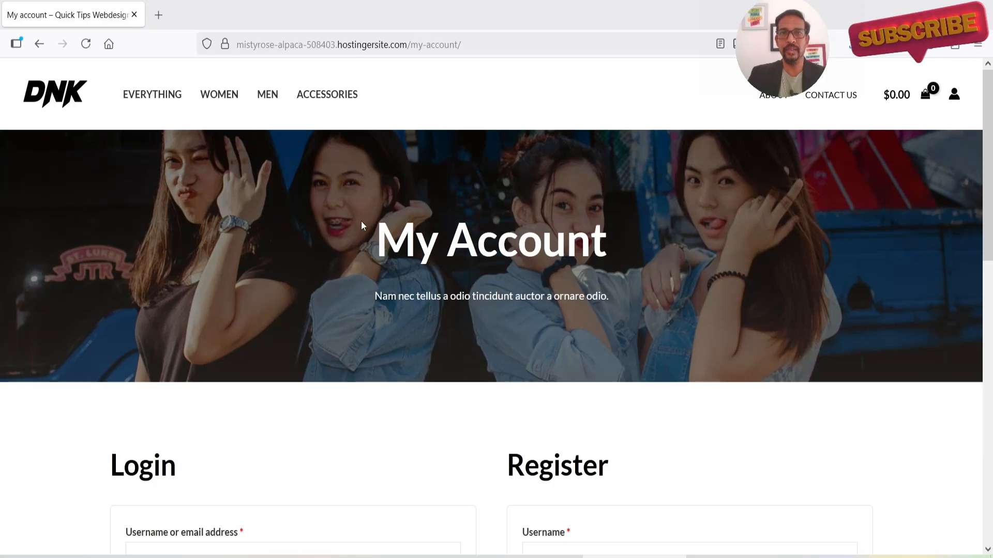
Log in on My Account with the affiliate's e-mail and password.
{"action": "scroll", "coordinate": [290, 269], "scroll_direction": "down", "scroll_amount": 4}
{"action": "left_click", "coordinate": [189, 335]}
{"action": "type", "text": "jim@example.com"}
{"action": "key", "text": "Tab"}
{"action": "type", "text": "••••••••••"}
{"action": "key", "text": "Return"}
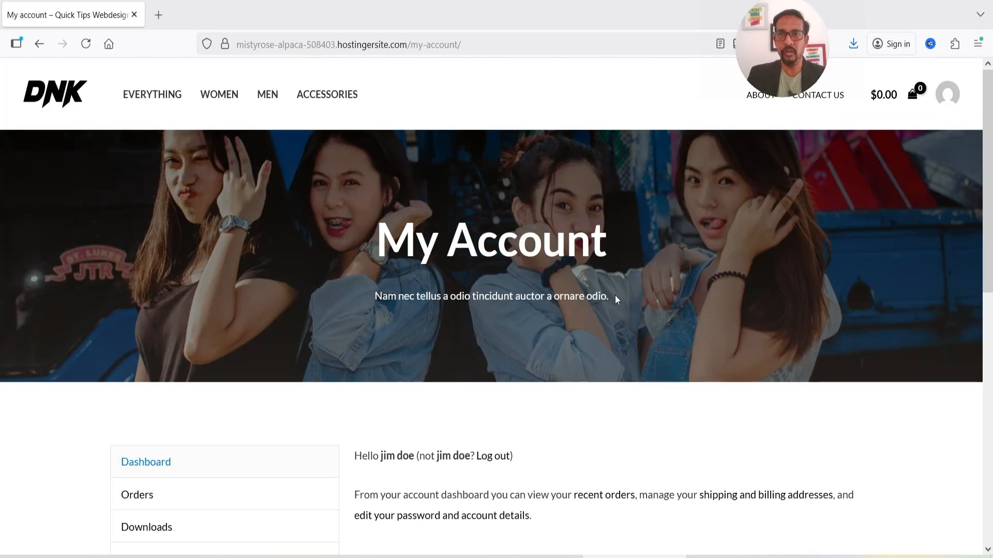
Open the Affiliate account section and review its referral link and zeroed reports.
{"action": "scroll", "coordinate": [566, 271], "scroll_direction": "down", "scroll_amount": 4}
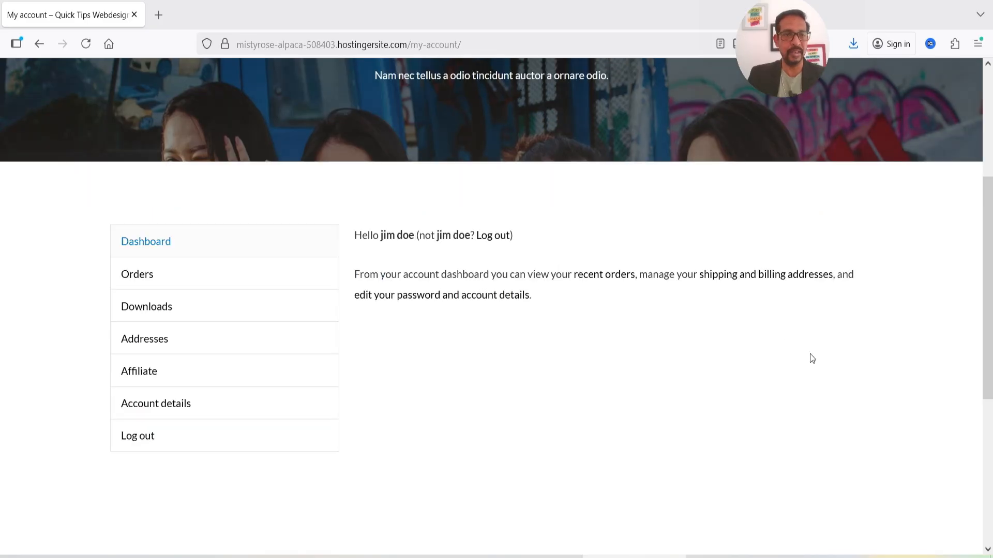
{"action": "scroll", "coordinate": [145, 381], "scroll_direction": "down", "scroll_amount": 1}
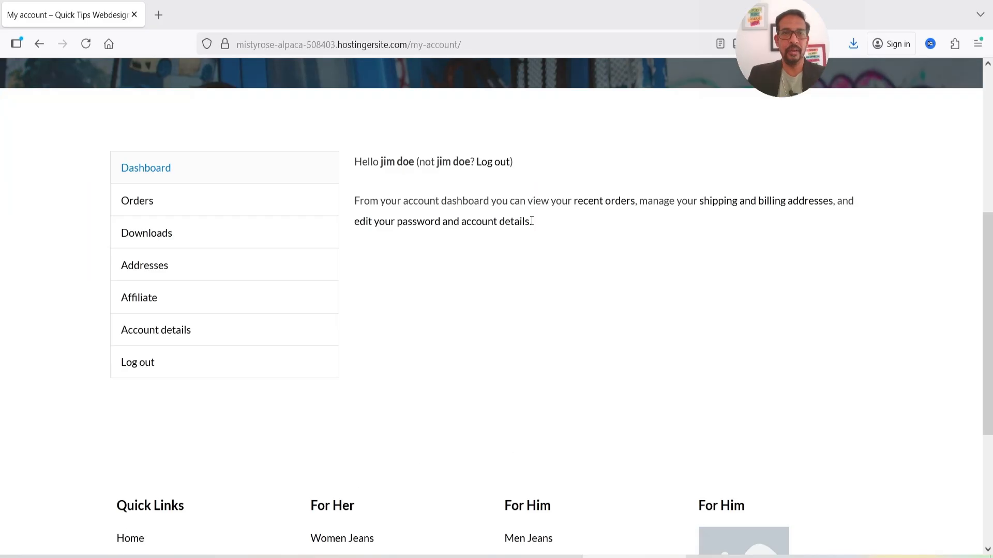
{"action": "left_click", "coordinate": [135, 305]}
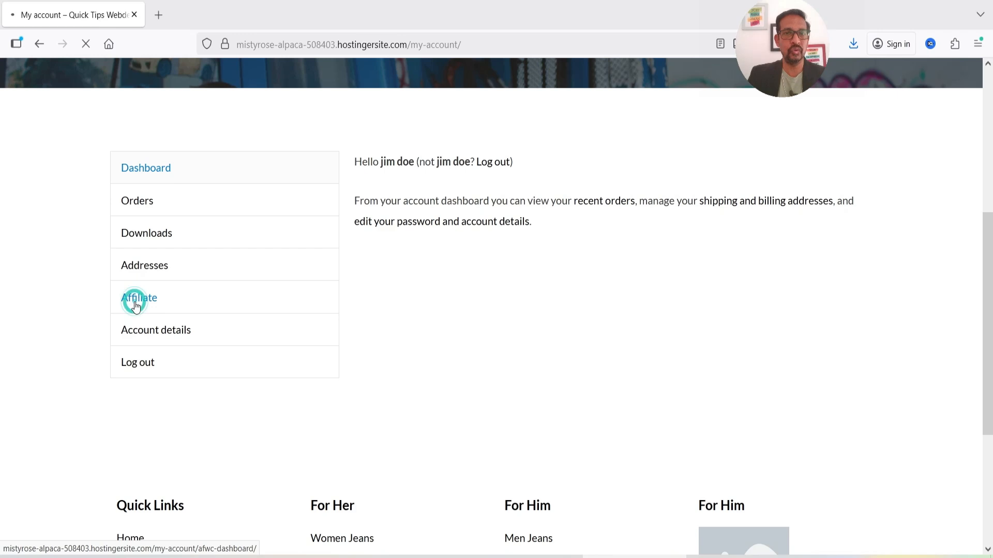
{"action": "scroll", "coordinate": [920, 306], "scroll_direction": "down", "scroll_amount": 7}
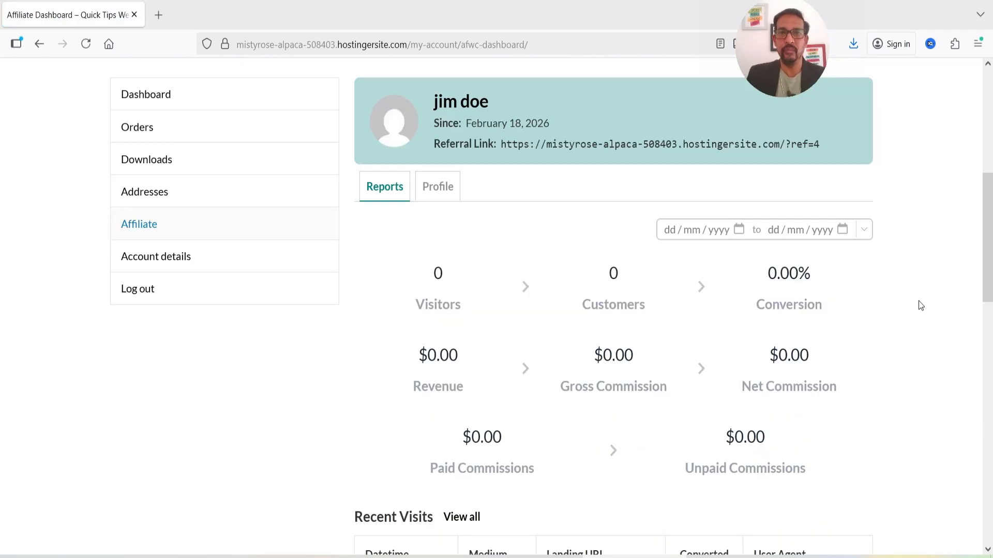
{"action": "scroll", "coordinate": [643, 266], "scroll_direction": "down", "scroll_amount": 3}
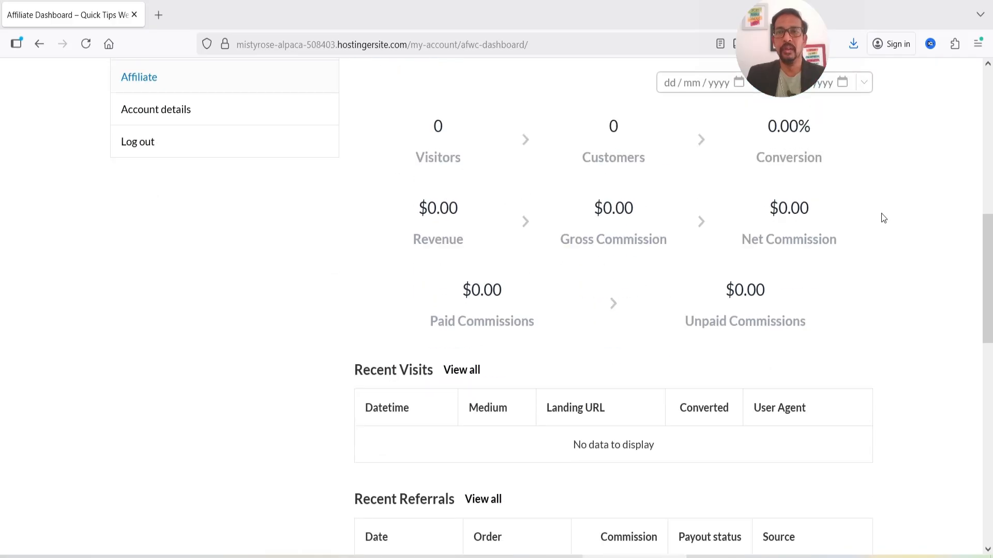
{"action": "scroll", "coordinate": [719, 313], "scroll_direction": "down", "scroll_amount": 3}
{"action": "scroll", "coordinate": [482, 232], "scroll_direction": "down", "scroll_amount": 2}
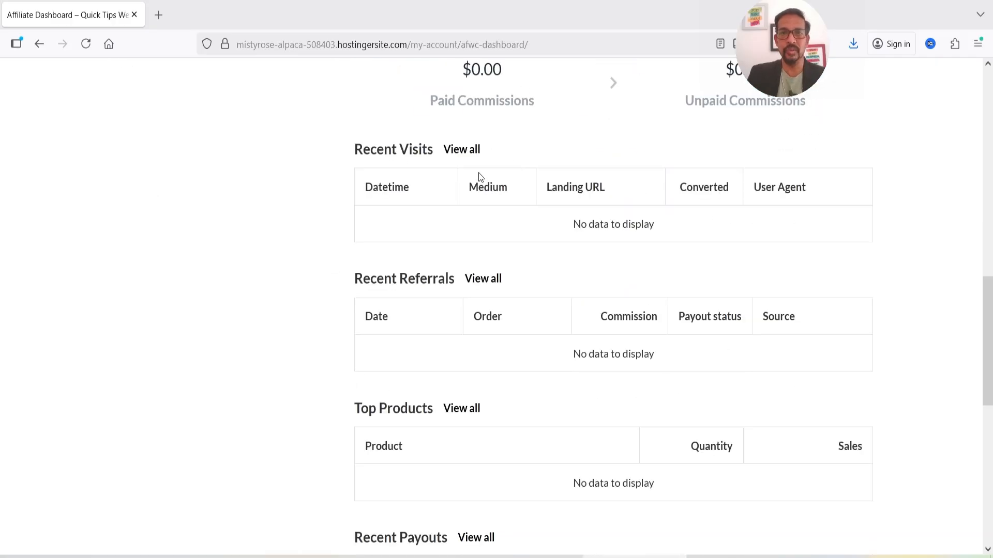
{"action": "scroll", "coordinate": [481, 300], "scroll_direction": "down", "scroll_amount": 3}
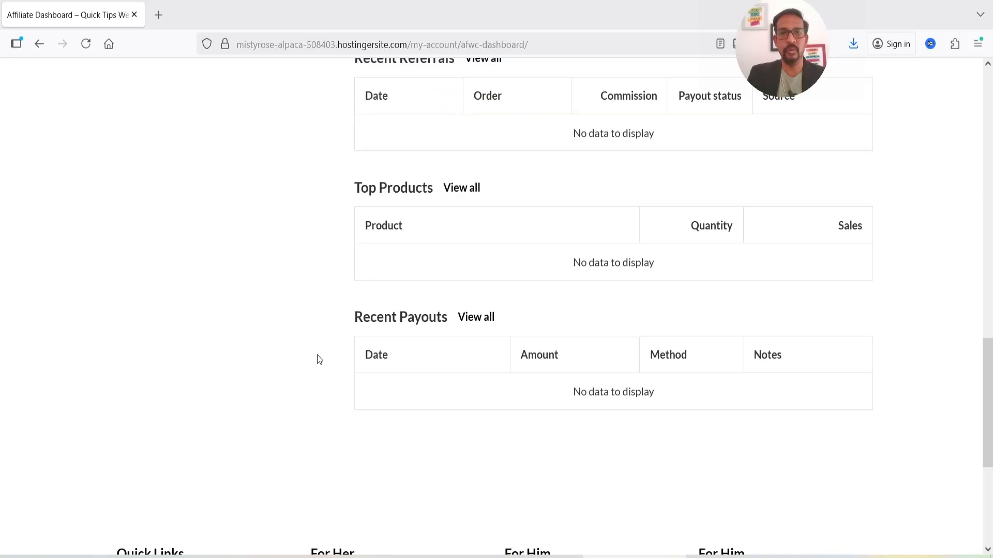
{"action": "scroll", "coordinate": [300, 298], "scroll_direction": "down", "scroll_amount": 1}
{"action": "scroll", "coordinate": [300, 300], "scroll_direction": "up", "scroll_amount": 10}
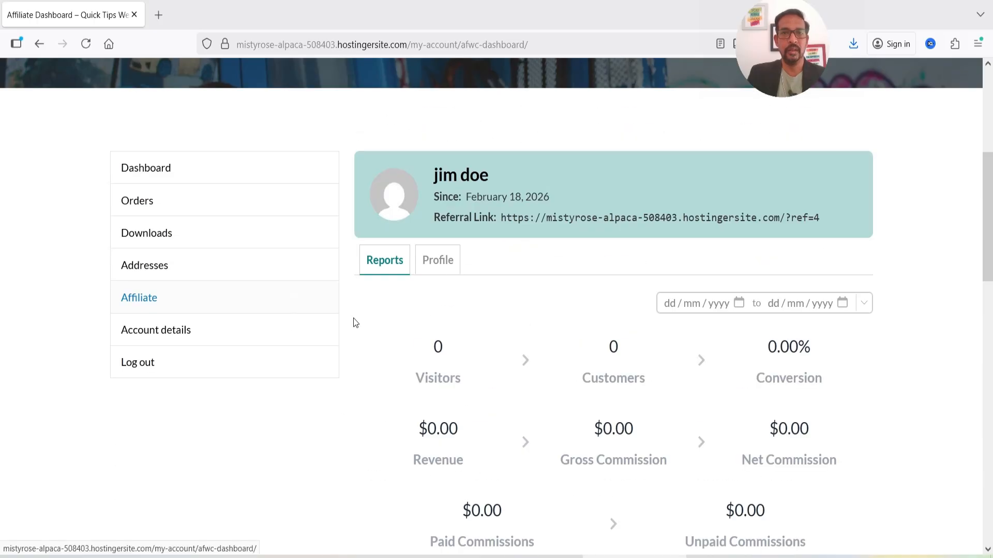
View the Profile tab, then open the Dark Brown Jeans page in a new tab and copy its URL.
{"action": "left_click", "coordinate": [438, 260]}
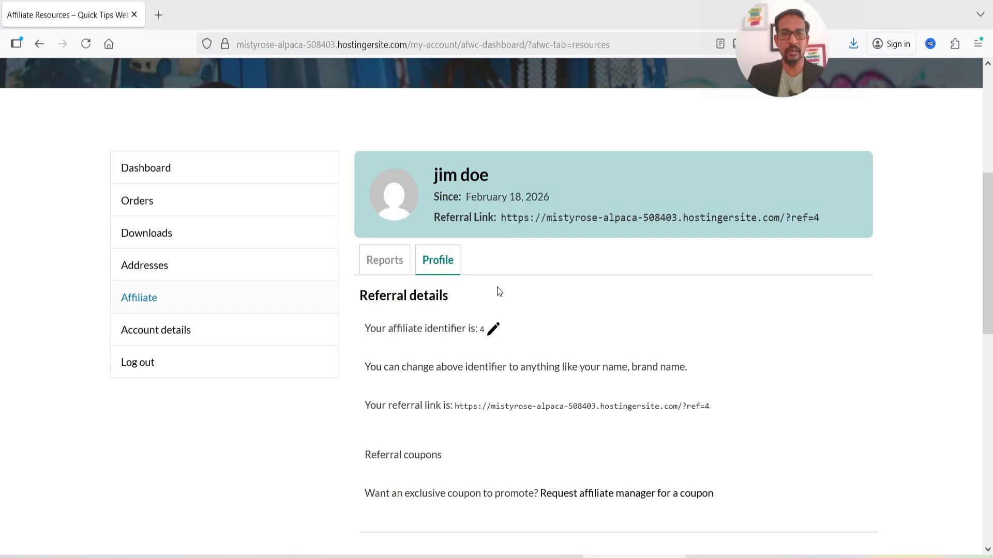
{"action": "scroll", "coordinate": [499, 292], "scroll_direction": "down", "scroll_amount": 5}
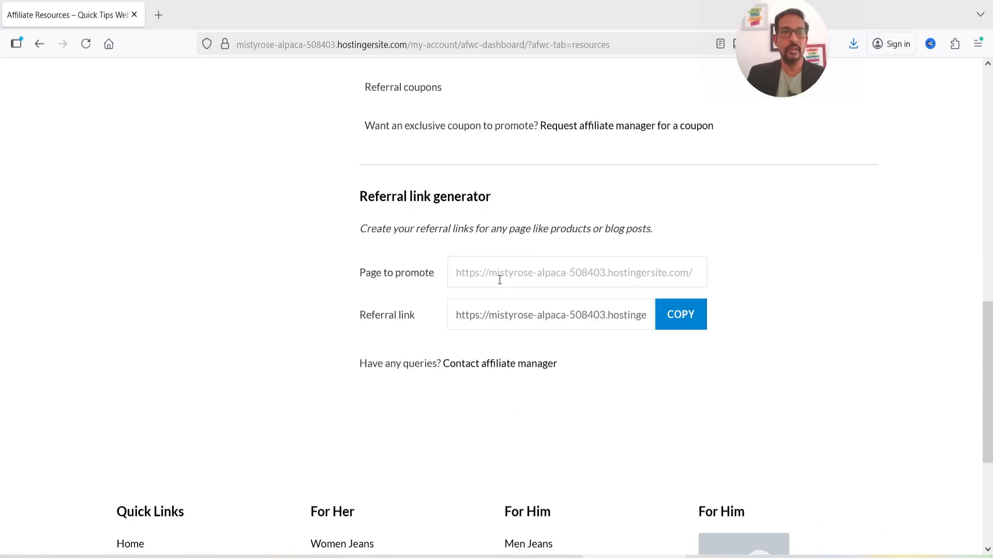
{"action": "scroll", "coordinate": [197, 189], "scroll_direction": "up", "scroll_amount": 10}
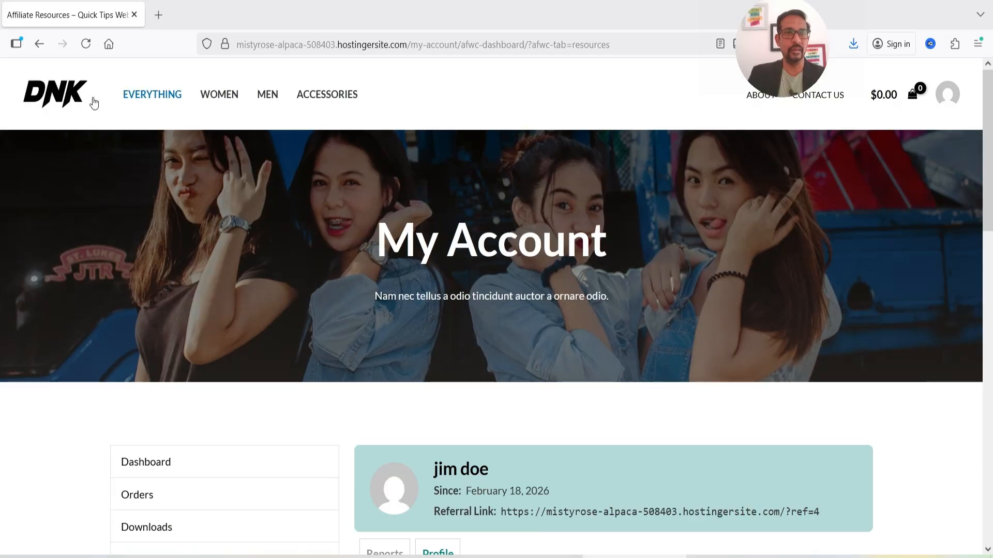
{"action": "right_click", "coordinate": [76, 100]}
{"action": "left_click", "coordinate": [119, 106]}
{"action": "key", "text": "ctrl+Tab"}
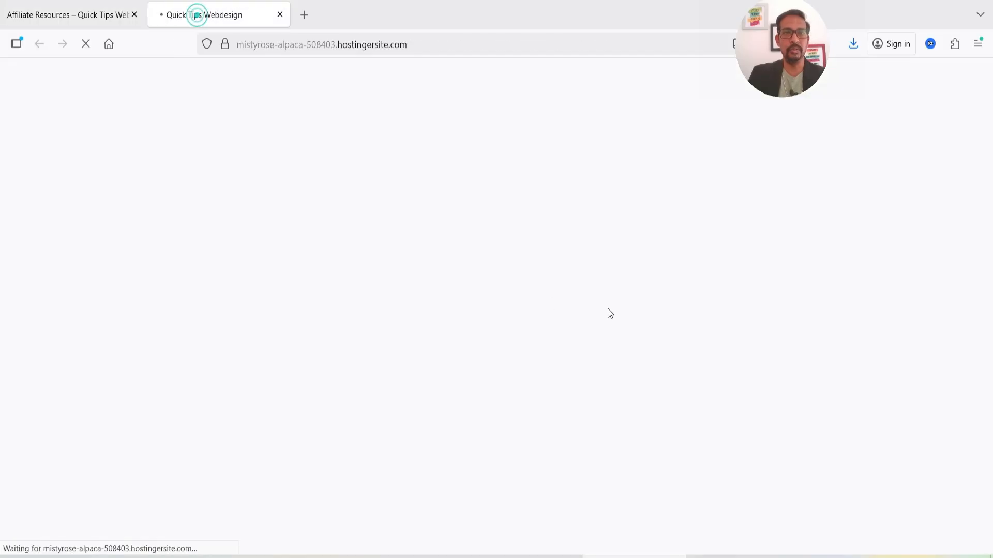
{"action": "scroll", "coordinate": [538, 293], "scroll_direction": "down", "scroll_amount": 20}
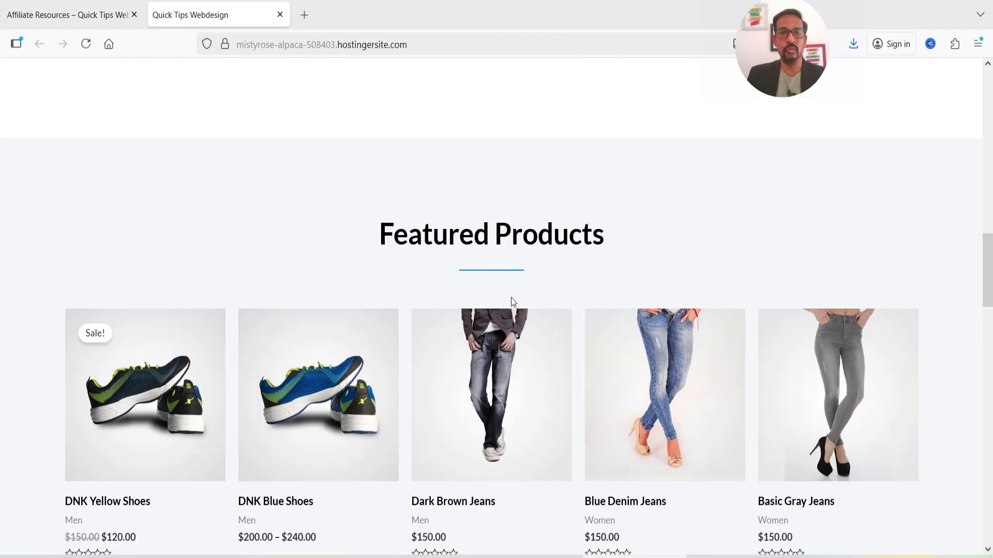
{"action": "scroll", "coordinate": [503, 257], "scroll_direction": "up", "scroll_amount": 3}
{"action": "left_click", "coordinate": [472, 153]}
{"action": "left_click", "coordinate": [562, 44]}
{"action": "key", "text": "ctrl+c"}
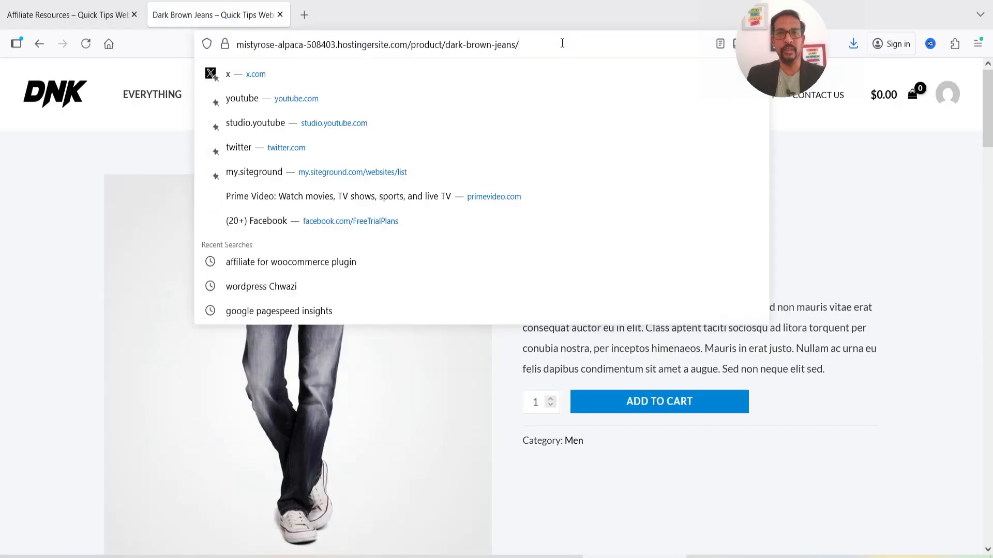
Paste the Dark Brown Jeans URL into Page to promote and copy the generated referral link.
{"action": "left_click", "coordinate": [67, 15]}
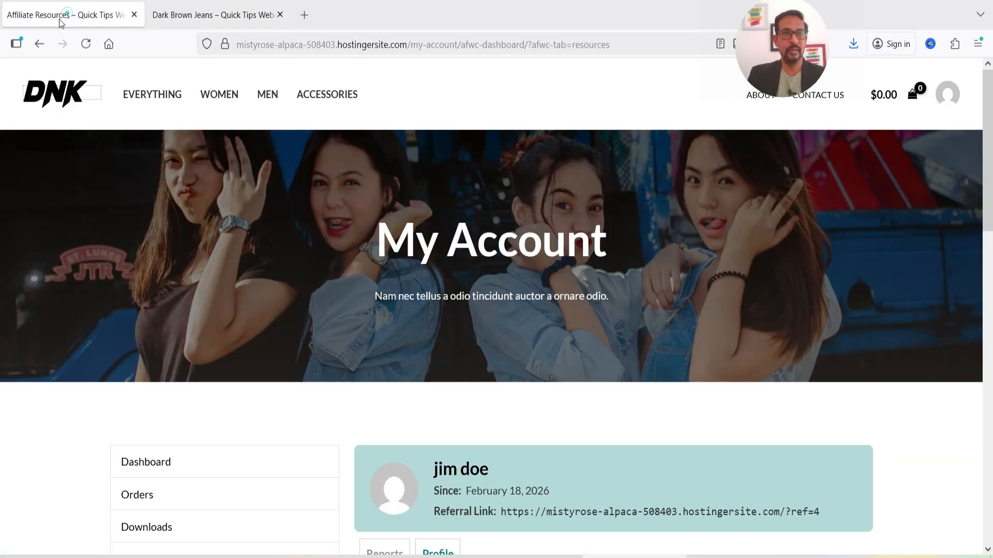
{"action": "scroll", "coordinate": [486, 277], "scroll_direction": "down", "scroll_amount": 13}
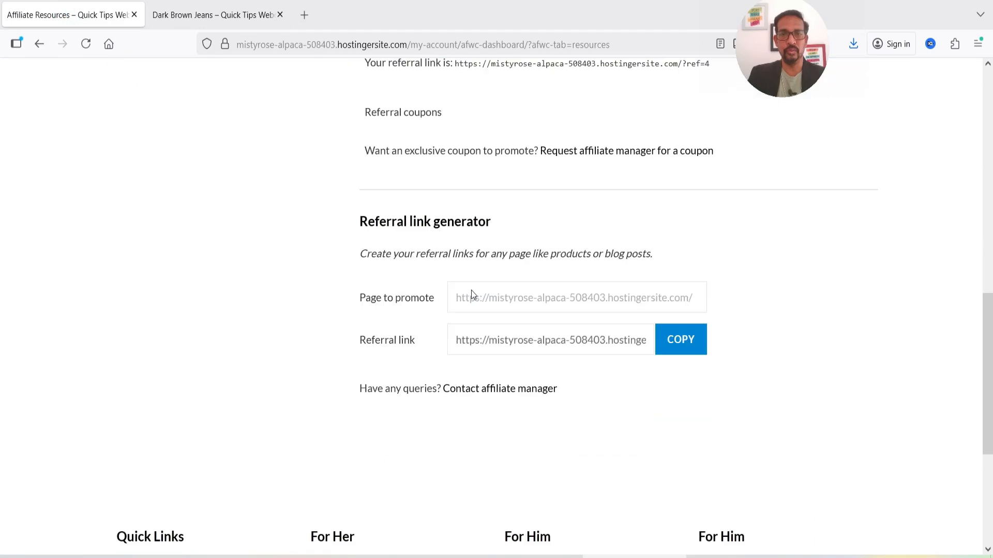
{"action": "left_click", "coordinate": [479, 278]}
{"action": "key", "text": "ctrl+v"}
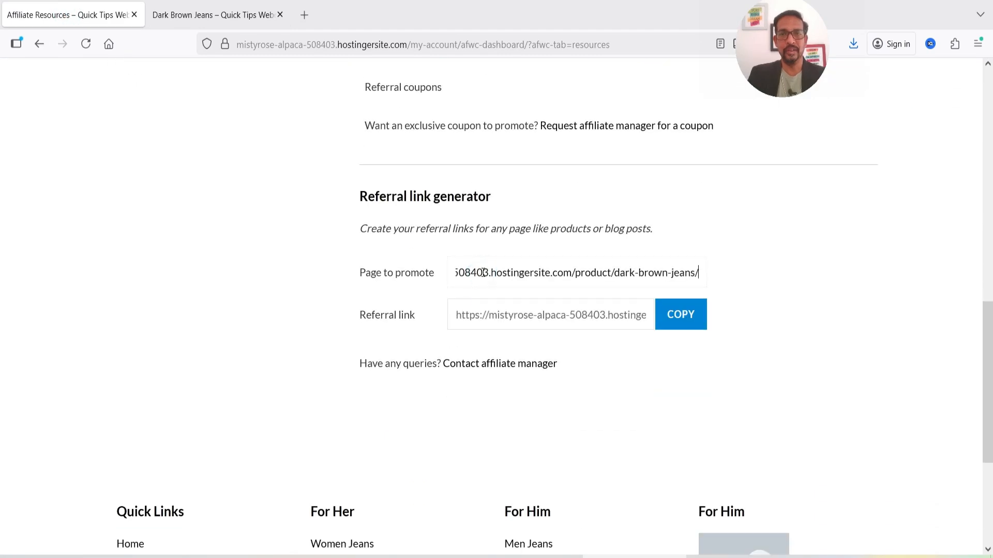
{"action": "left_click", "coordinate": [787, 306]}
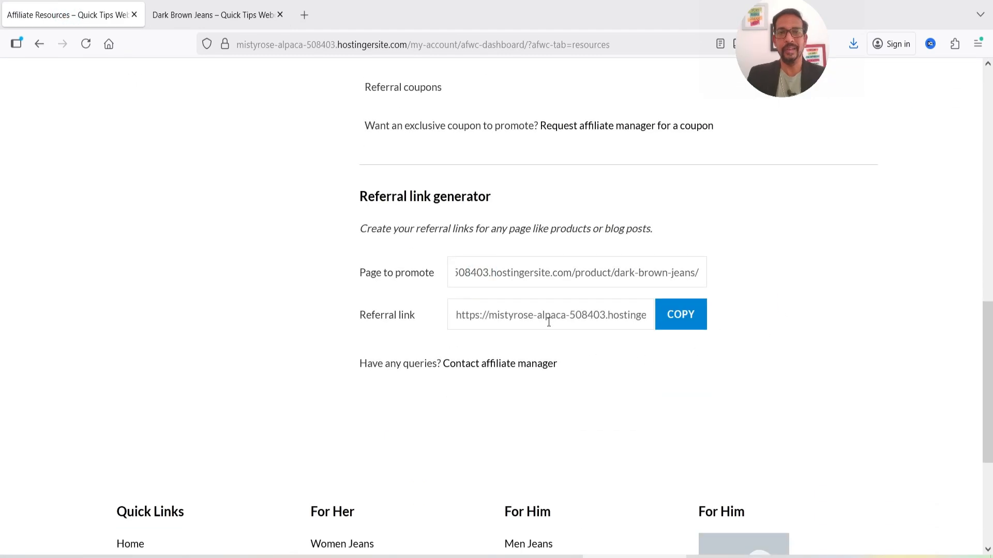
{"action": "left_click", "coordinate": [688, 321]}
Load the Dark Brown Jeans page via the referral link, add it to the cart, and check out.
{"action": "left_click", "coordinate": [214, 14]}
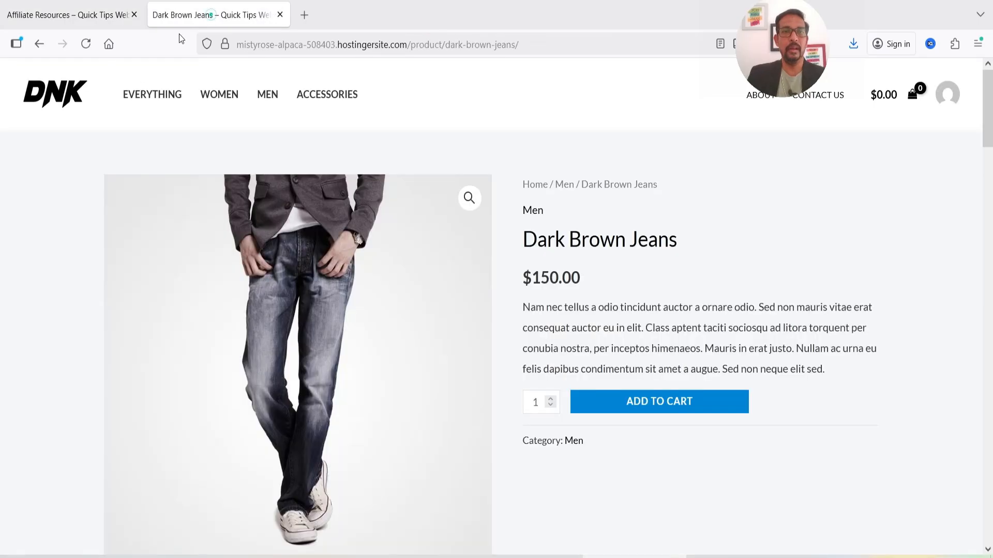
{"action": "left_click", "coordinate": [465, 46]}
{"action": "key", "text": "ctrl+v"}
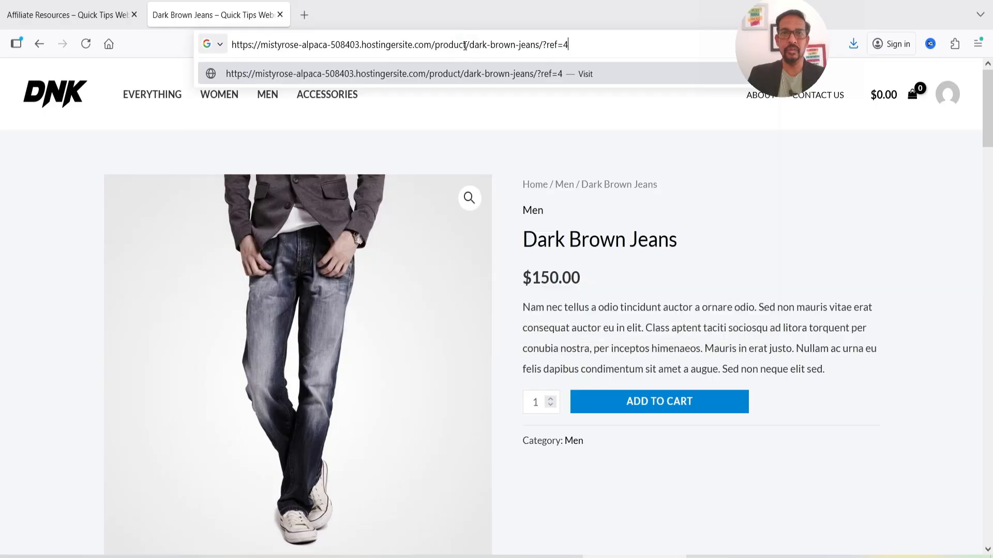
{"action": "key", "text": "Return"}
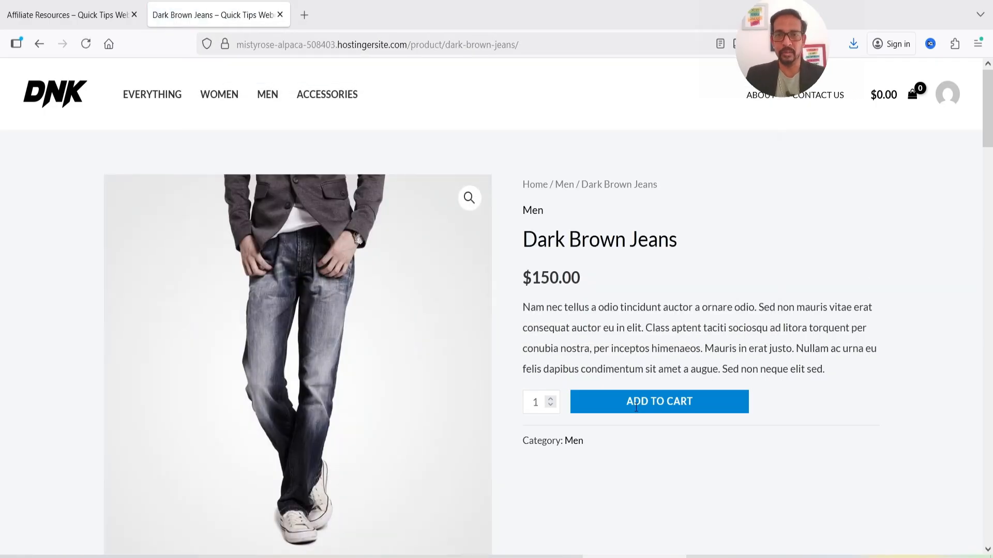
{"action": "left_click", "coordinate": [673, 408]}
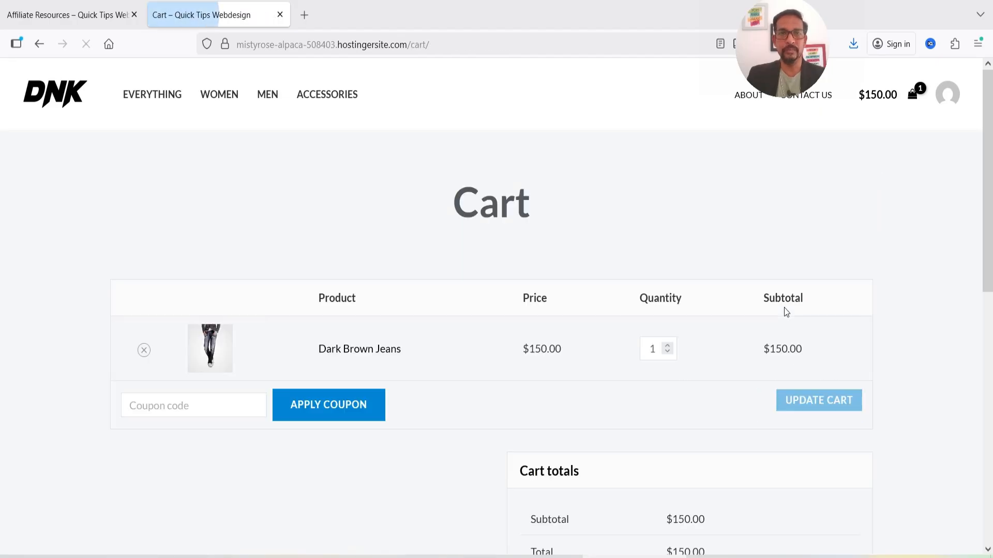
{"action": "scroll", "coordinate": [642, 277], "scroll_direction": "down", "scroll_amount": 4}
{"action": "left_click", "coordinate": [680, 391]}
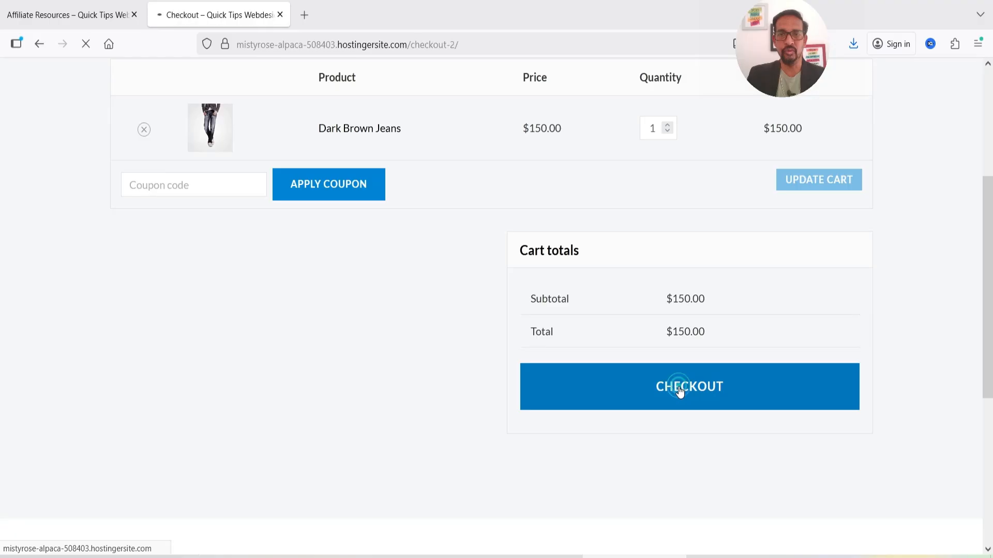
Autofill the billing name, address, town, ZIP and phone from saved browser entries.
{"action": "scroll", "coordinate": [789, 294], "scroll_direction": "down", "scroll_amount": 5}
{"action": "left_click", "coordinate": [237, 143]}
{"action": "left_click", "coordinate": [241, 168]}
{"action": "left_click", "coordinate": [370, 149]}
{"action": "left_click", "coordinate": [376, 165]}
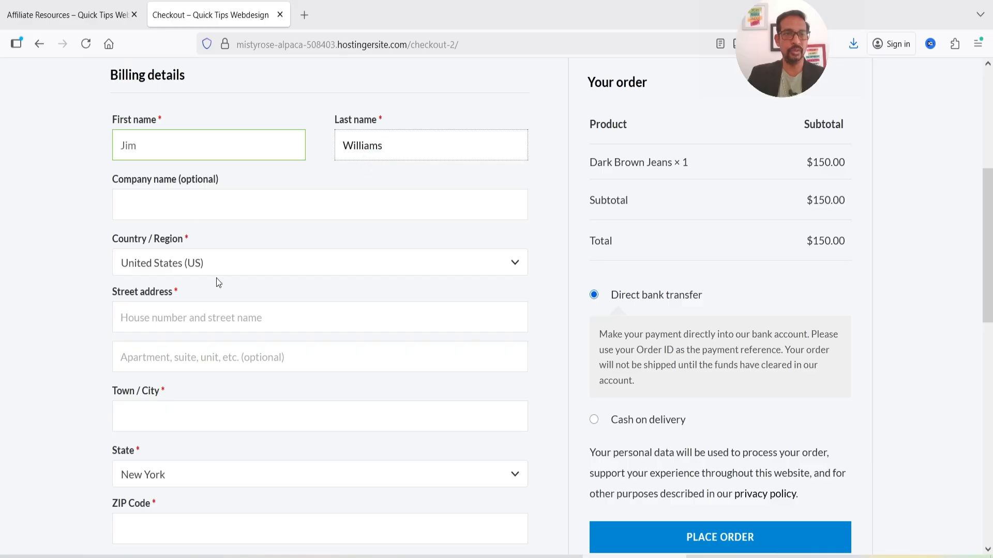
{"action": "scroll", "coordinate": [218, 281], "scroll_direction": "down", "scroll_amount": 3}
{"action": "left_click", "coordinate": [222, 169]}
{"action": "left_click", "coordinate": [222, 189]}
{"action": "left_click", "coordinate": [215, 272]}
{"action": "left_click", "coordinate": [212, 292]}
{"action": "scroll", "coordinate": [209, 290], "scroll_direction": "down", "scroll_amount": 6}
{"action": "left_click", "coordinate": [196, 90]}
{"action": "left_click", "coordinate": [206, 167]}
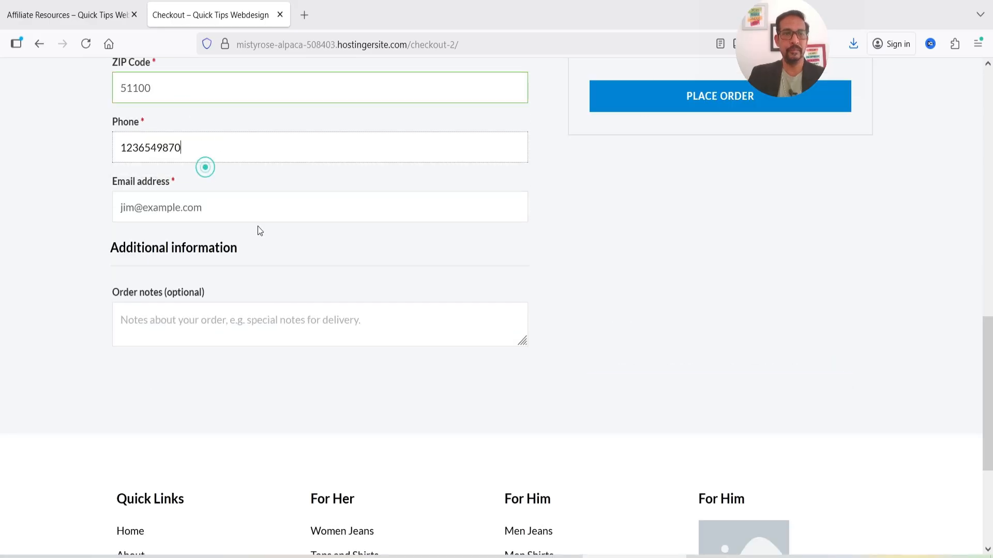
{"action": "scroll", "coordinate": [260, 231], "scroll_direction": "up", "scroll_amount": 8}
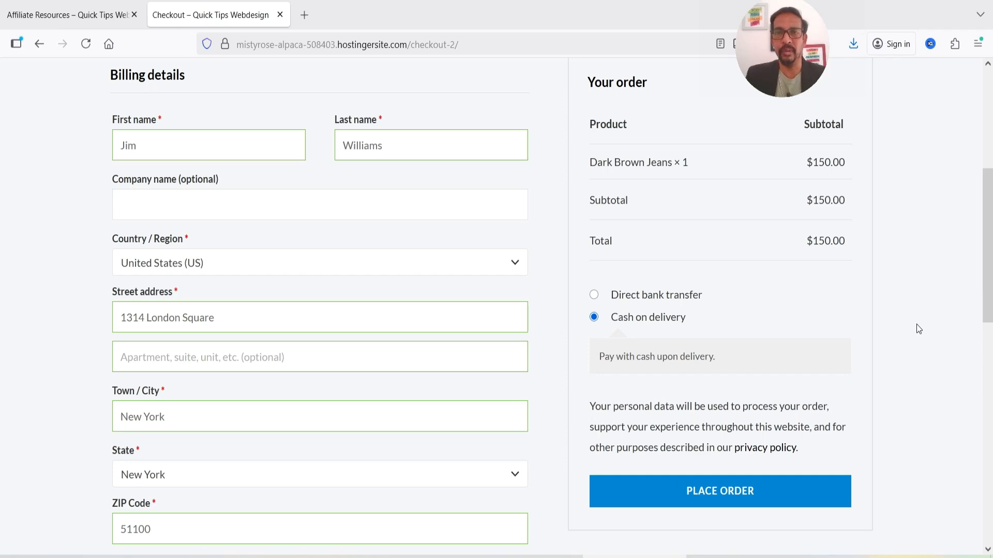
Place the $150.00 cash-on-delivery order and decline saving the address.
{"action": "left_click", "coordinate": [706, 492]}
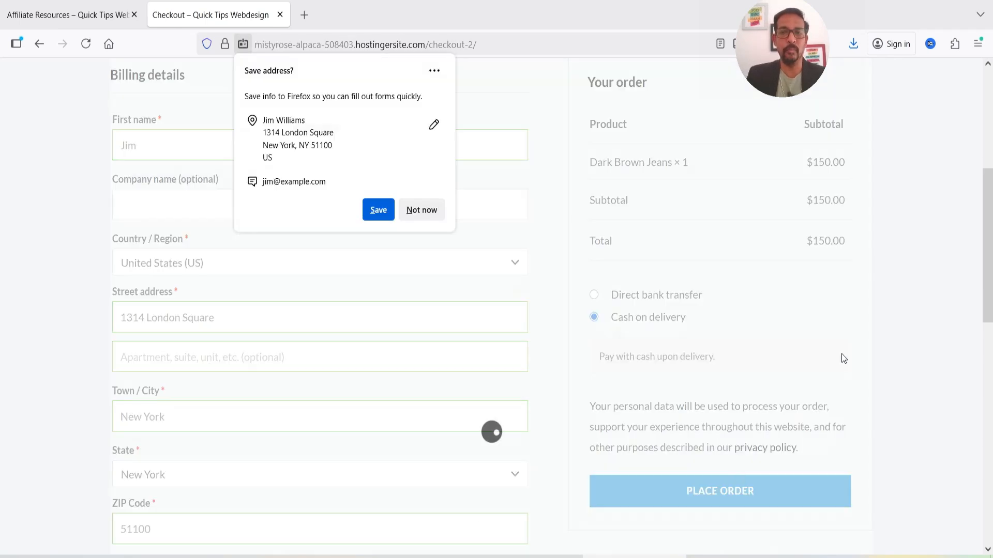
{"action": "left_click", "coordinate": [422, 210]}
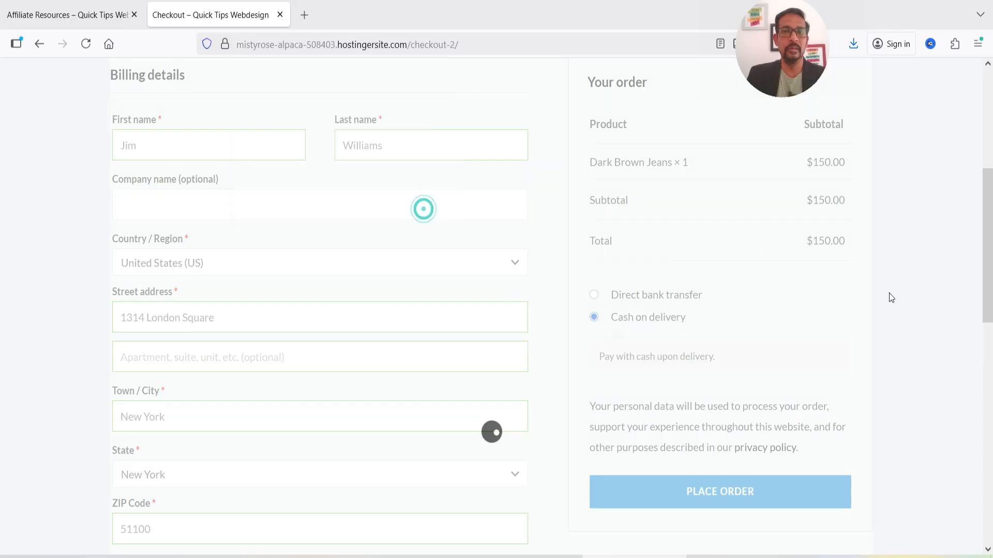
{"action": "scroll", "coordinate": [719, 233], "scroll_direction": "down", "scroll_amount": 1}
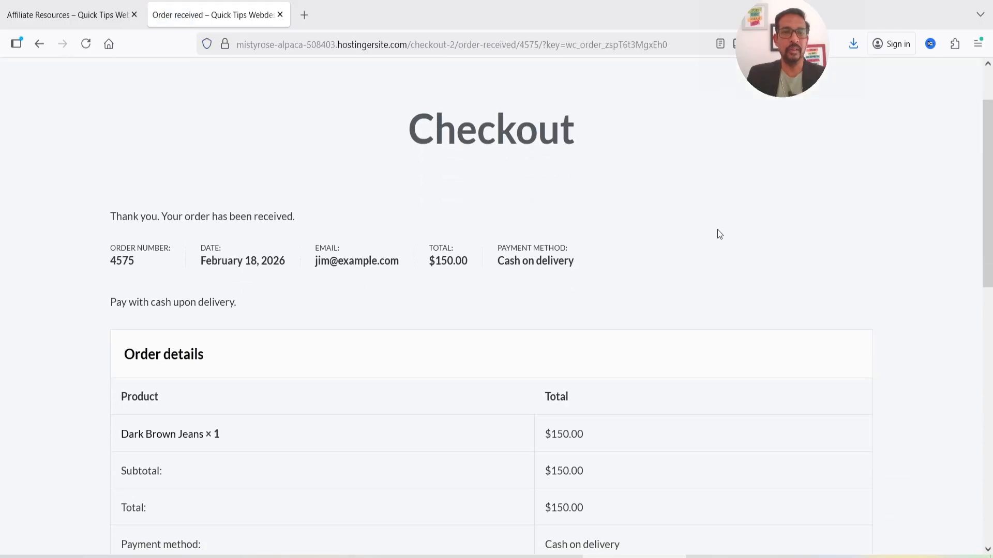
{"action": "left_click", "coordinate": [71, 14]}
Reload the affiliate page and check Reports: one referral, $30.00 unpaid commission on $150.00.
{"action": "left_click", "coordinate": [85, 43]}
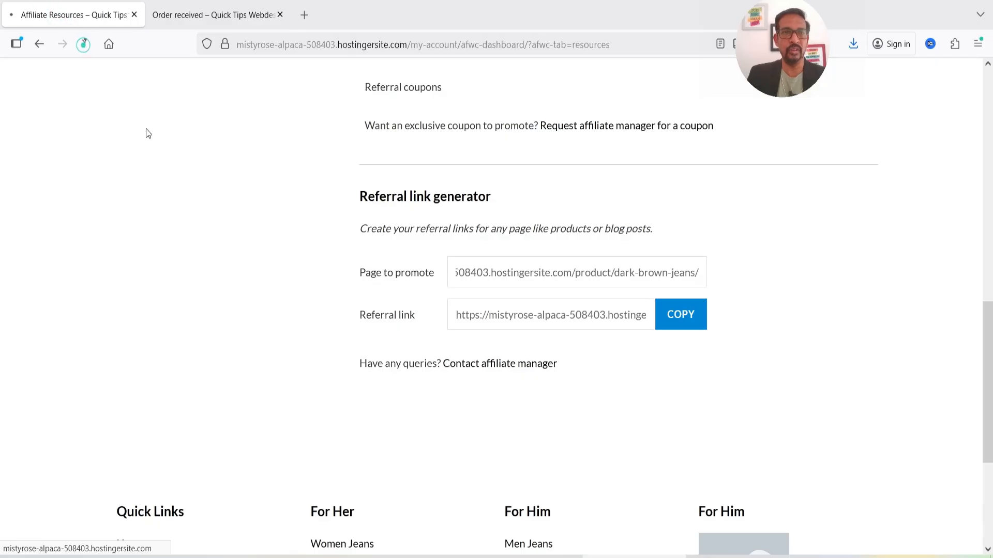
{"action": "scroll", "coordinate": [724, 237], "scroll_direction": "up", "scroll_amount": 3}
{"action": "scroll", "coordinate": [687, 240], "scroll_direction": "up", "scroll_amount": 3}
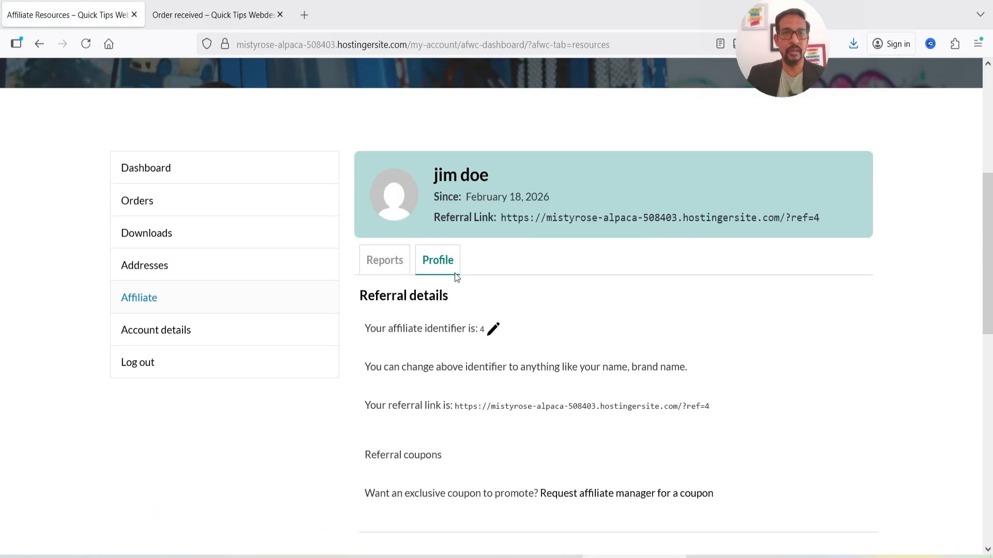
{"action": "left_click", "coordinate": [389, 261]}
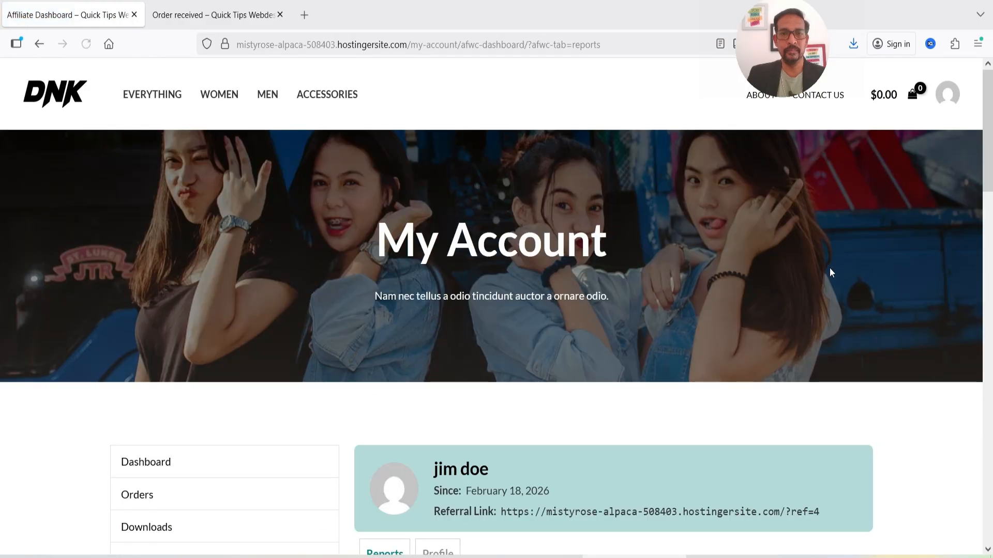
{"action": "scroll", "coordinate": [827, 264], "scroll_direction": "down", "scroll_amount": 10}
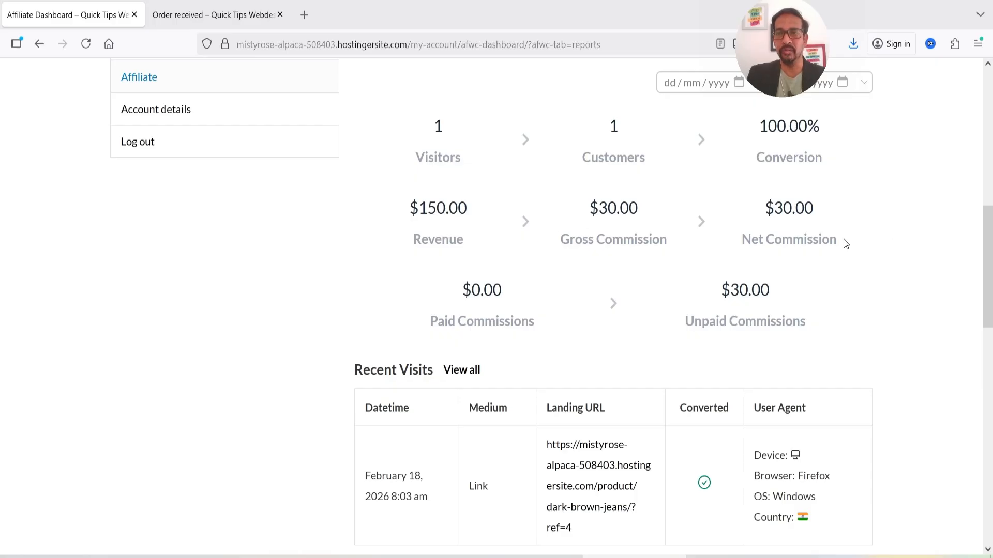
{"action": "scroll", "coordinate": [382, 270], "scroll_direction": "down", "scroll_amount": 4}
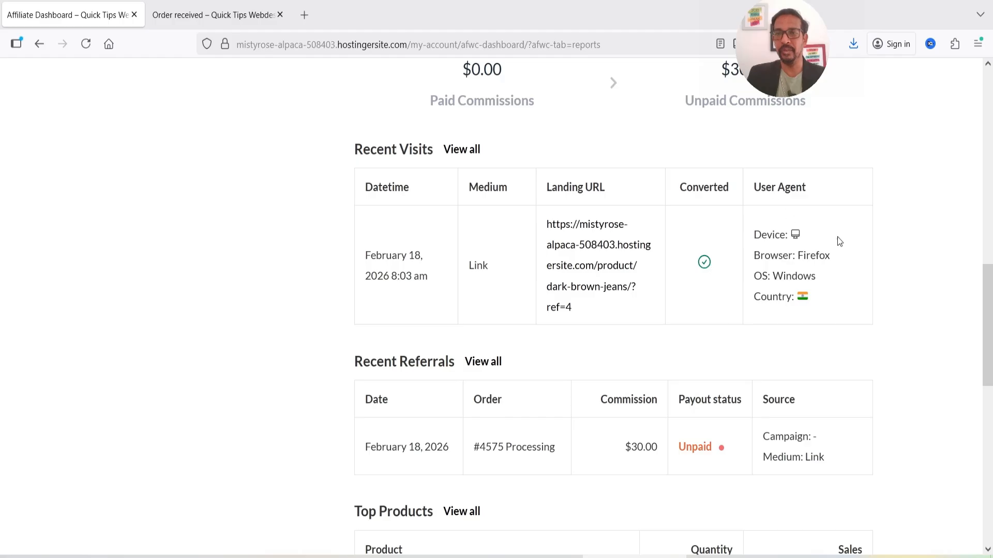
{"action": "scroll", "coordinate": [838, 252], "scroll_direction": "down", "scroll_amount": 4}
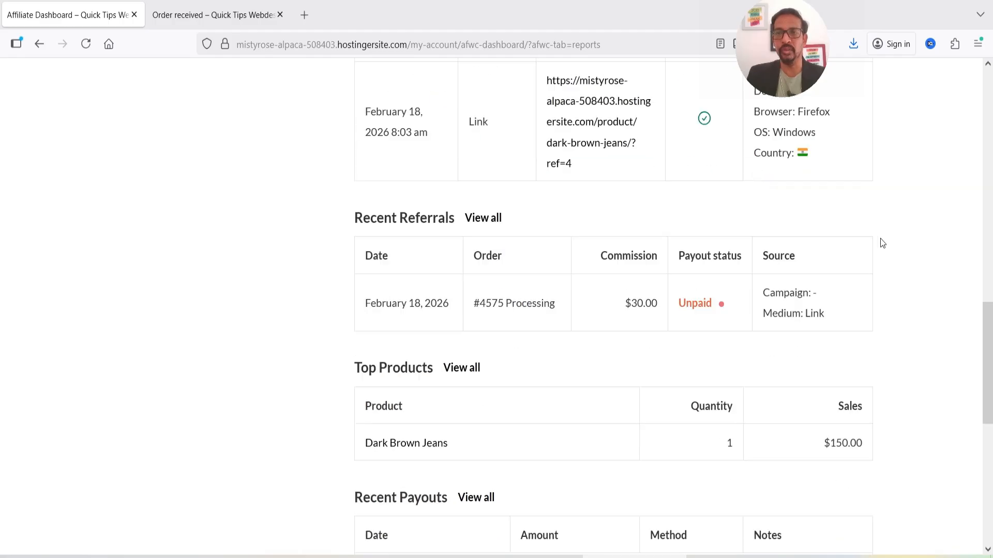
{"action": "left_click", "coordinate": [632, 233]}
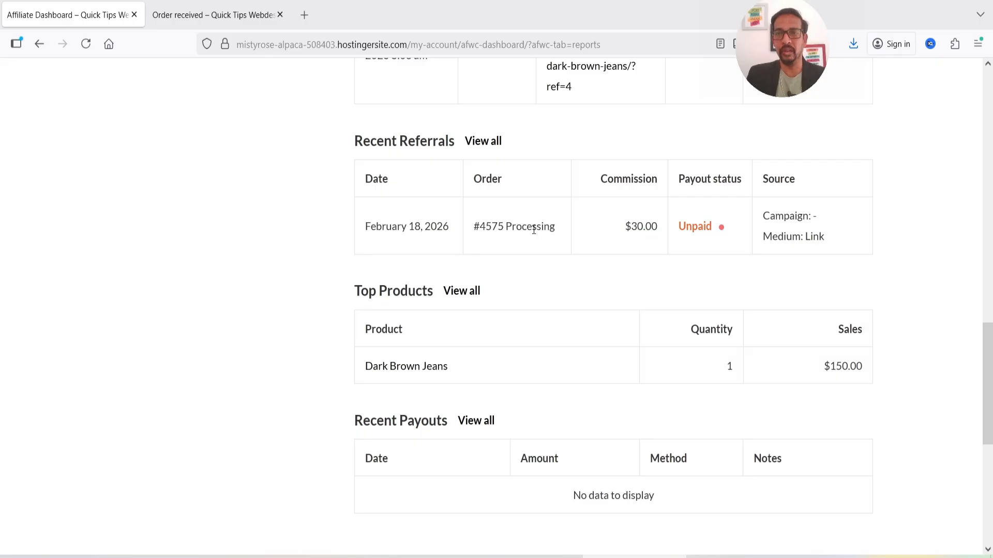
{"action": "scroll", "coordinate": [779, 235], "scroll_direction": "down", "scroll_amount": 4}
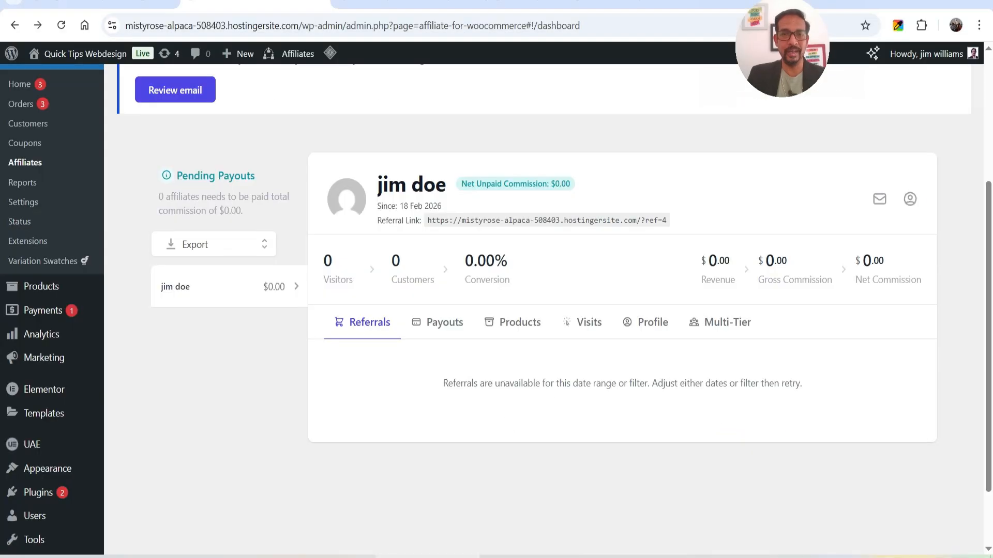
Reload the Affiliates dashboard to confirm the $30.00 unpaid referral, then open General settings.
{"action": "left_click", "coordinate": [60, 25]}
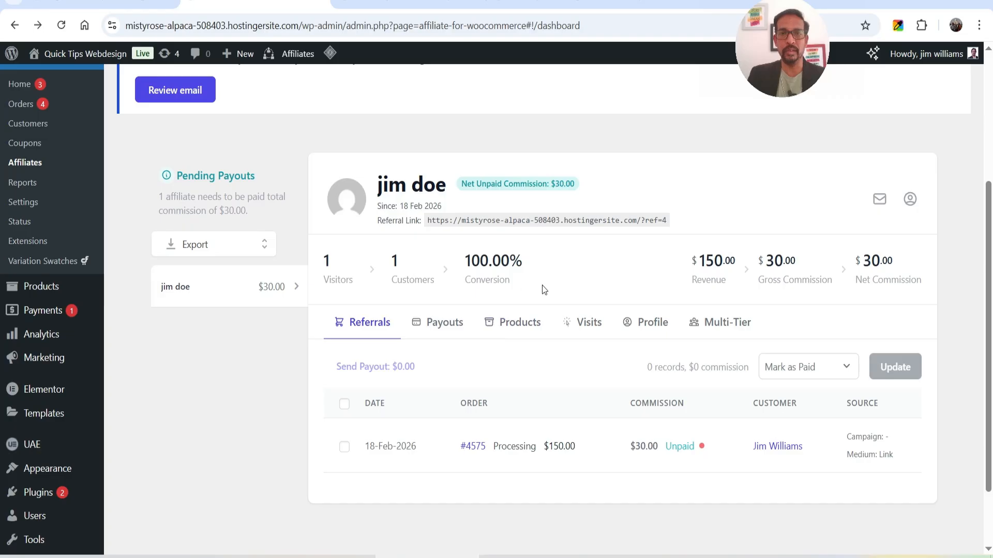
{"action": "scroll", "coordinate": [607, 269], "scroll_direction": "down", "scroll_amount": 2}
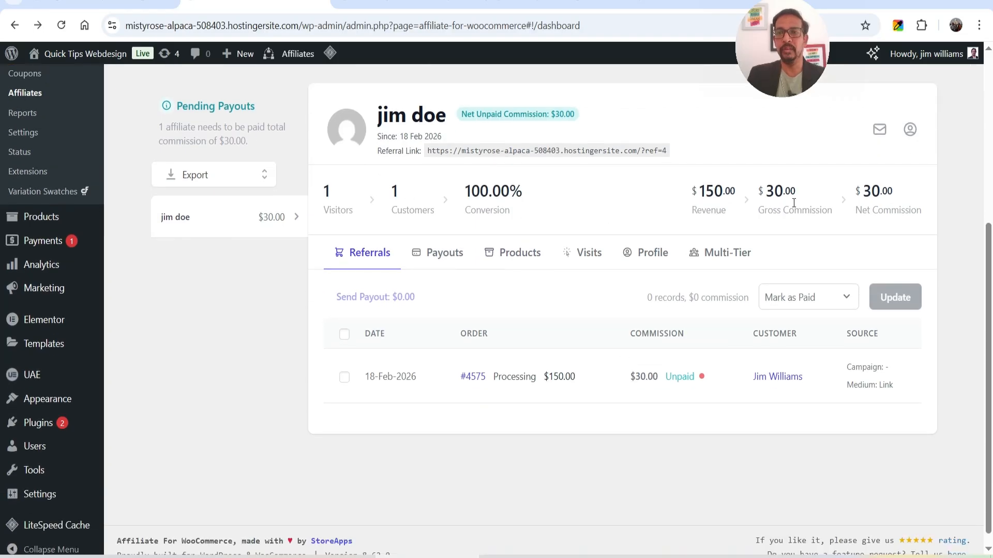
{"action": "scroll", "coordinate": [506, 281], "scroll_direction": "down", "scroll_amount": 1}
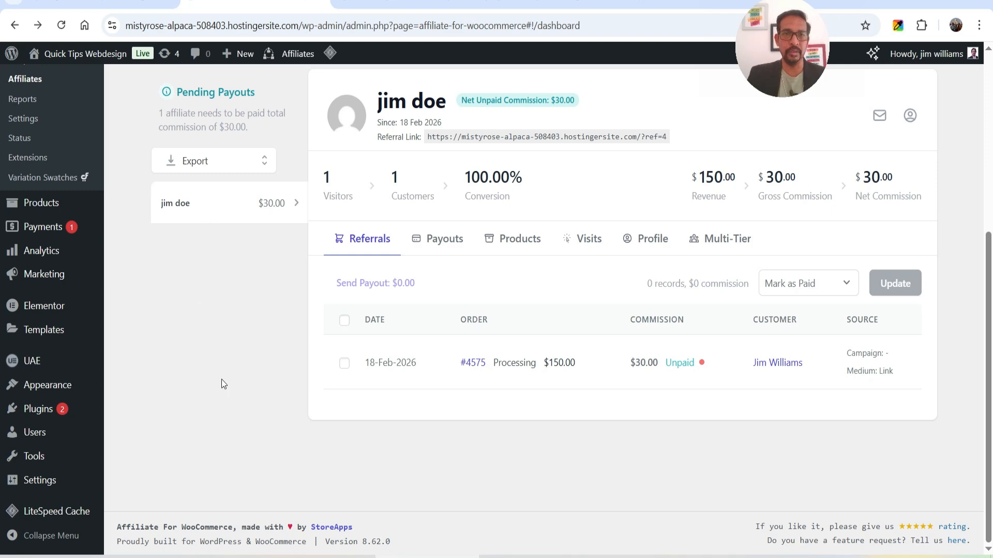
{"action": "left_click", "coordinate": [227, 199]}
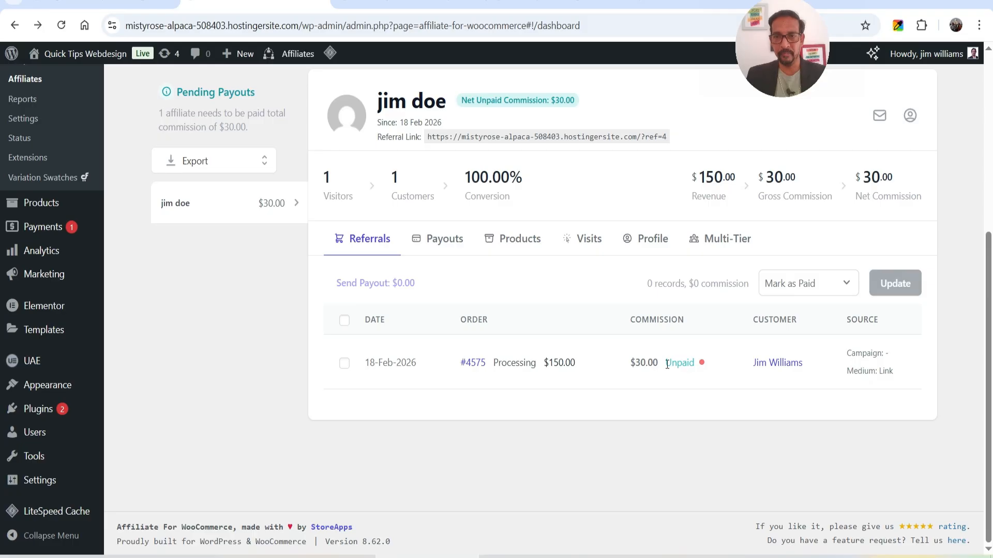
{"action": "scroll", "coordinate": [667, 364], "scroll_direction": "up", "scroll_amount": 5}
{"action": "left_click", "coordinate": [956, 89]}
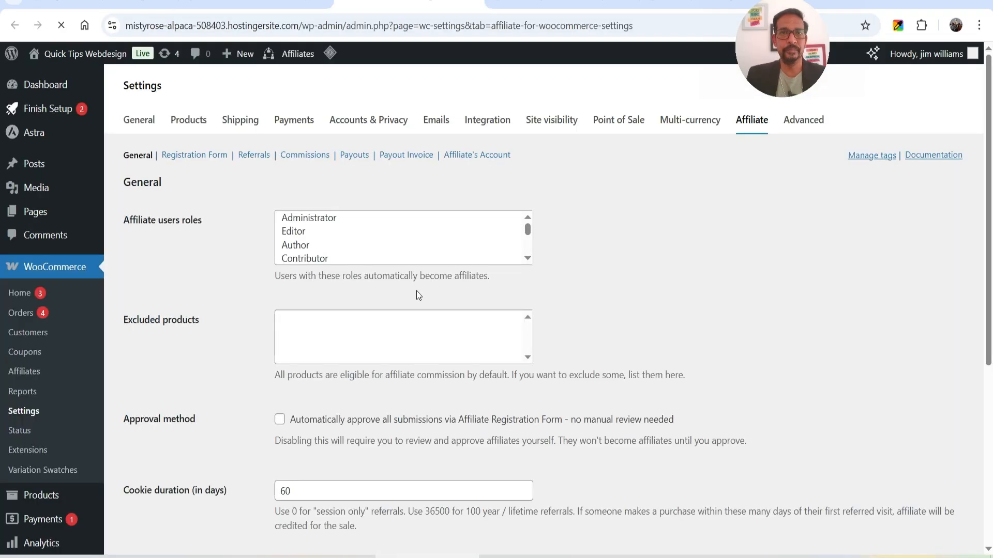
{"action": "left_click", "coordinate": [261, 214]}
{"action": "scroll", "coordinate": [278, 232], "scroll_direction": "down", "scroll_amount": 5}
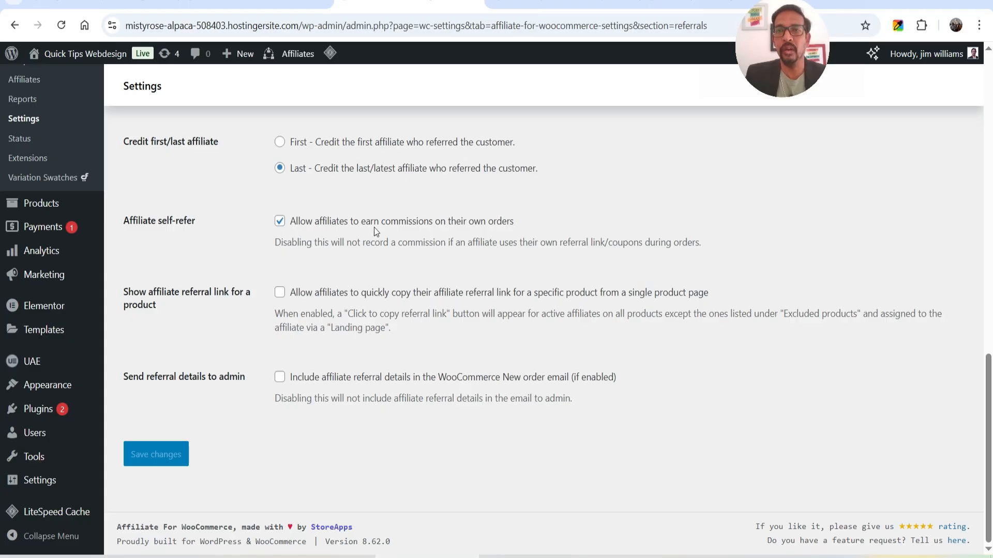
{"action": "left_click", "coordinate": [635, 556]}
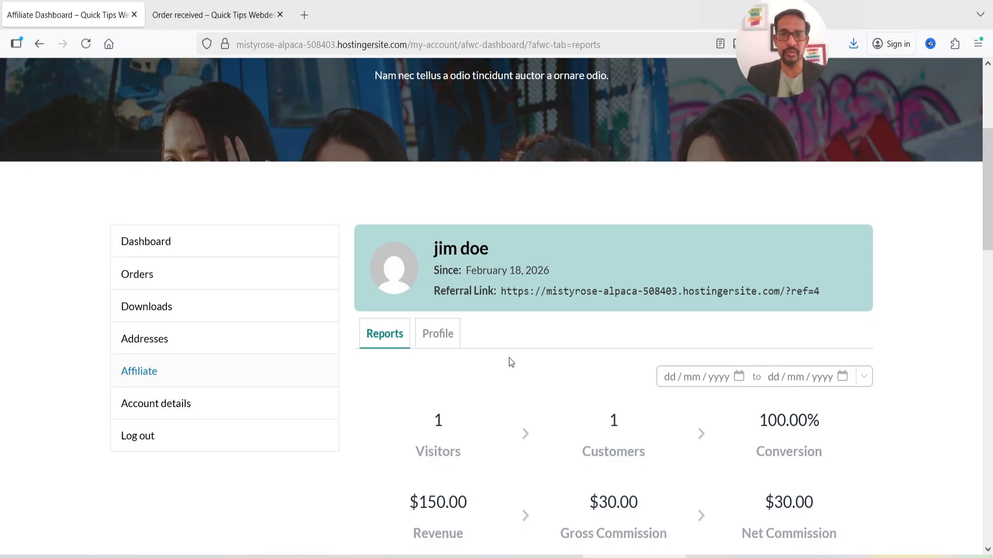
{"action": "key", "text": "alt+Tab"}
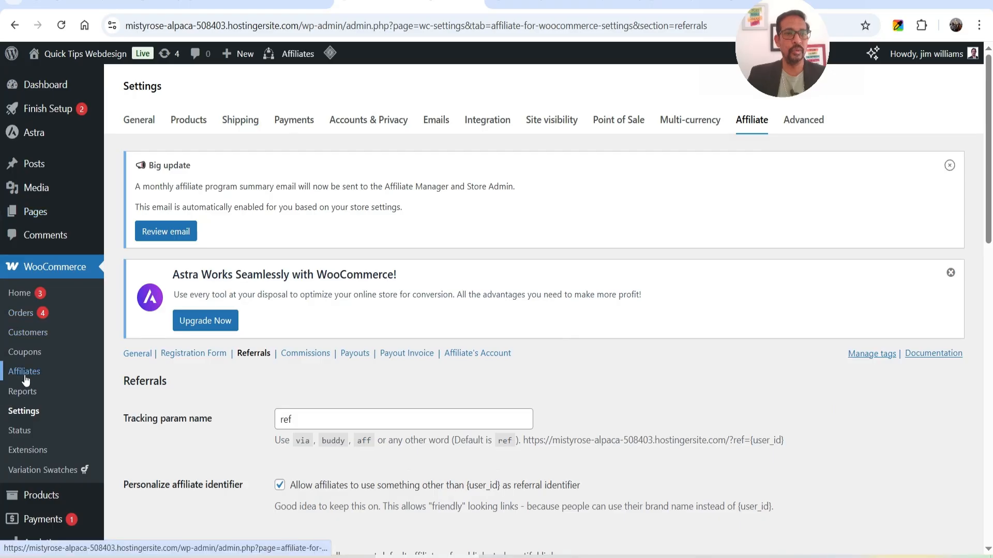
{"action": "left_click", "coordinate": [25, 371]}
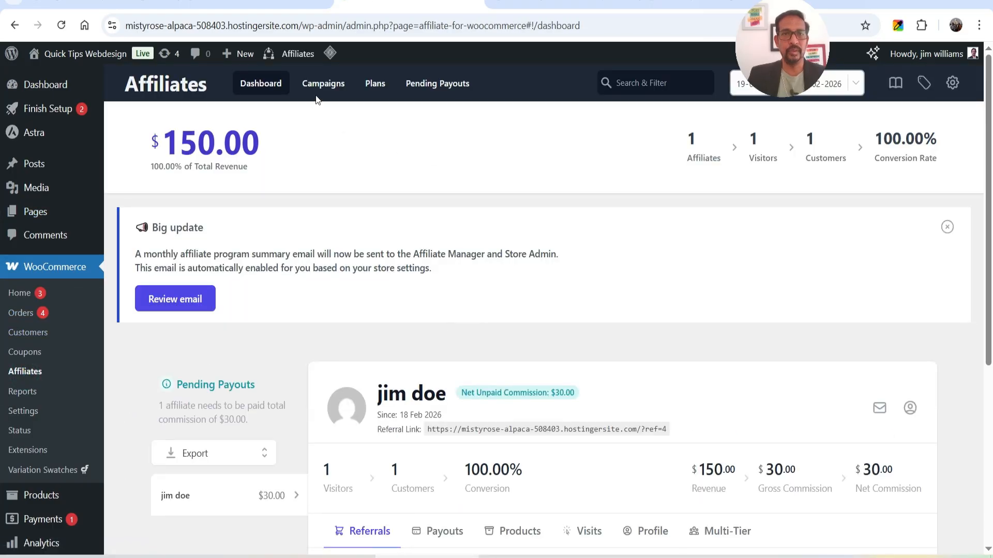
Review the Single Product Promotion campaign's fields and save it with status Active.
{"action": "left_click", "coordinate": [322, 84]}
{"action": "left_click", "coordinate": [293, 282]}
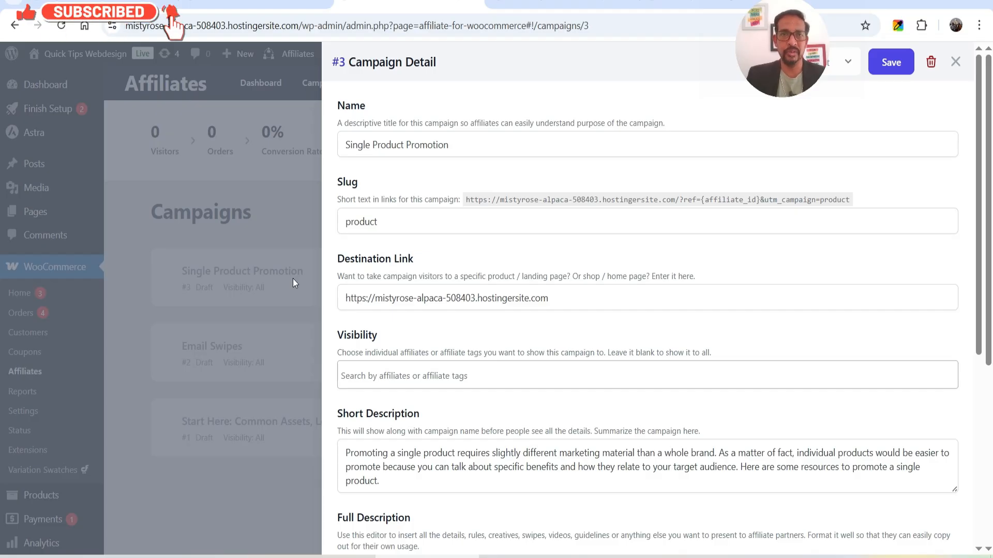
{"action": "left_click", "coordinate": [524, 214]}
{"action": "scroll", "coordinate": [526, 220], "scroll_direction": "down", "scroll_amount": 4}
{"action": "scroll", "coordinate": [520, 207], "scroll_direction": "up", "scroll_amount": 2}
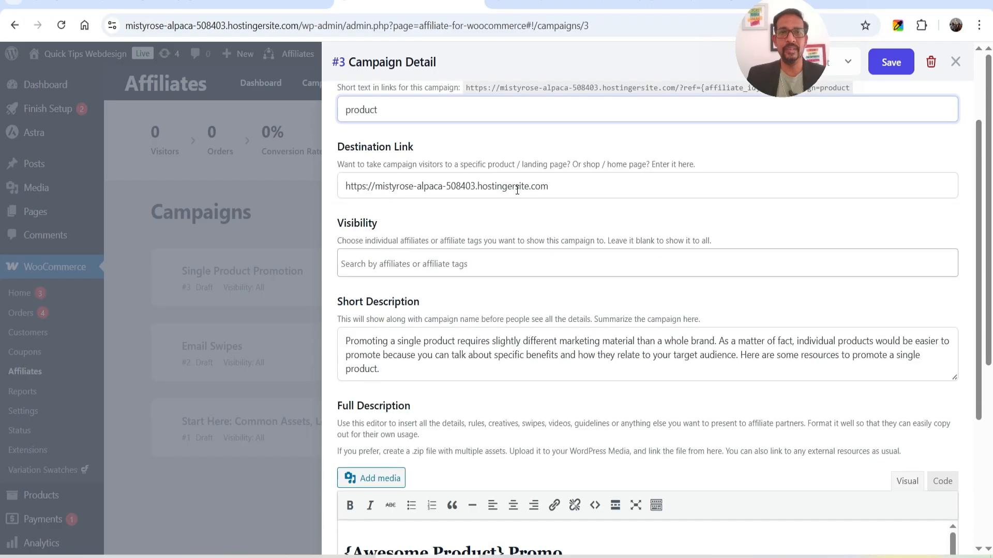
{"action": "scroll", "coordinate": [532, 194], "scroll_direction": "down", "scroll_amount": 4}
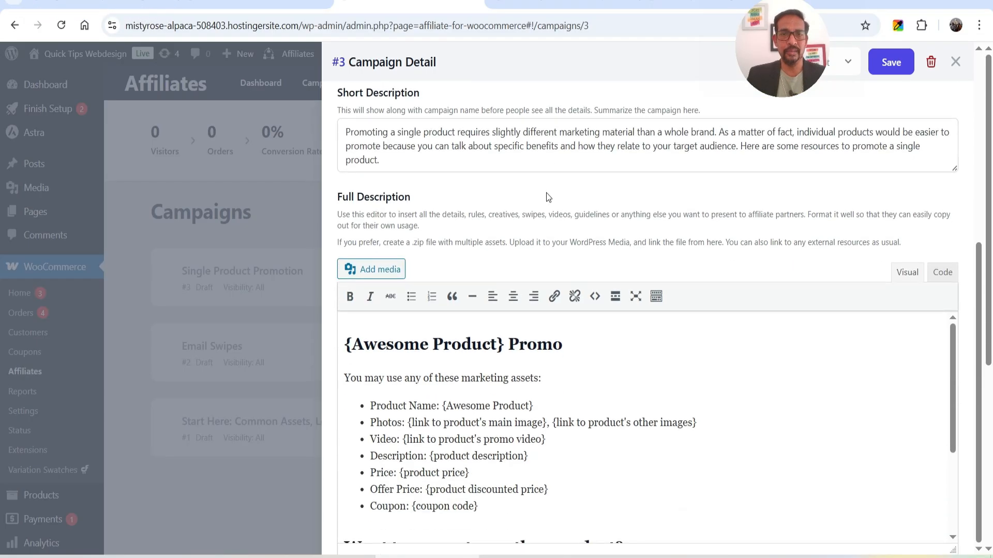
{"action": "scroll", "coordinate": [764, 348], "scroll_direction": "down", "scroll_amount": 3}
{"action": "scroll", "coordinate": [734, 296], "scroll_direction": "up", "scroll_amount": 6}
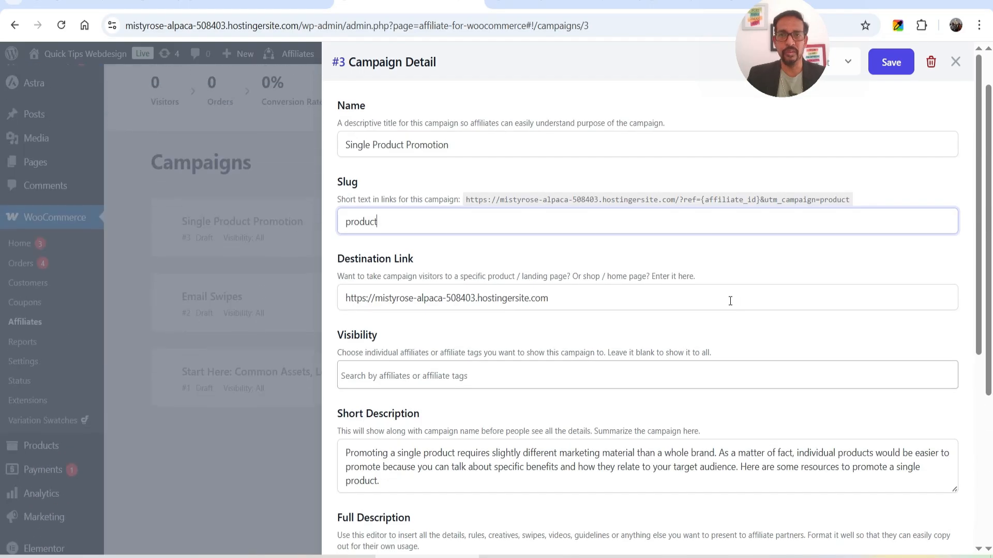
{"action": "scroll", "coordinate": [730, 301], "scroll_direction": "up", "scroll_amount": 1}
{"action": "left_click", "coordinate": [898, 72]}
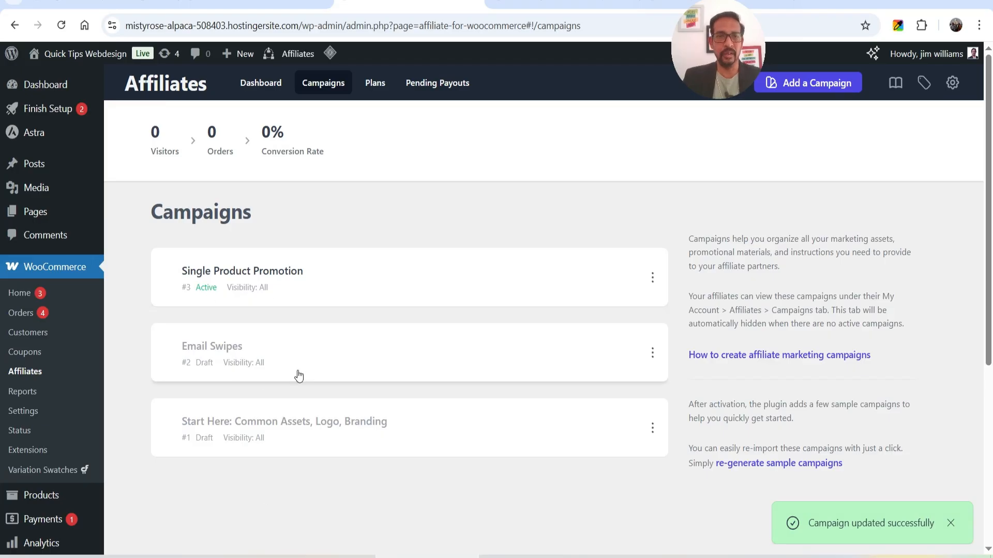
Delete the Email Swipes draft campaign, confirming with OK, then switch to the Plans tab.
{"action": "left_click", "coordinate": [284, 358]}
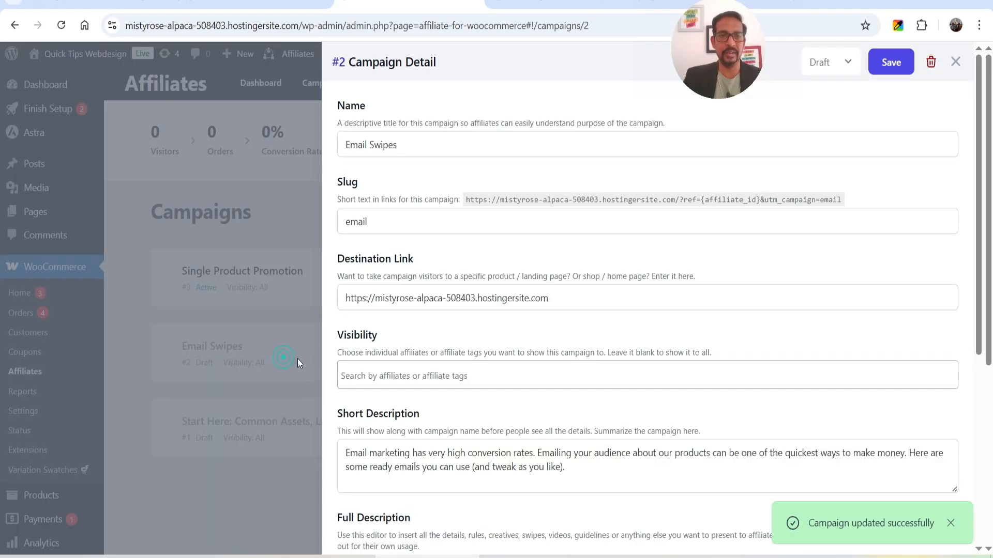
{"action": "scroll", "coordinate": [486, 269], "scroll_direction": "down", "scroll_amount": 5}
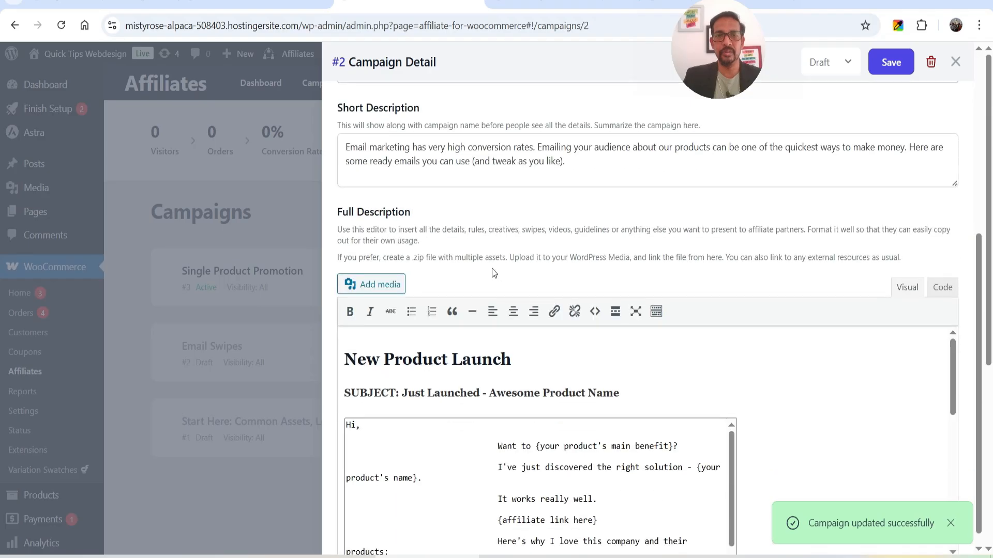
{"action": "scroll", "coordinate": [550, 287], "scroll_direction": "up", "scroll_amount": 5}
{"action": "scroll", "coordinate": [550, 287], "scroll_direction": "down", "scroll_amount": 5}
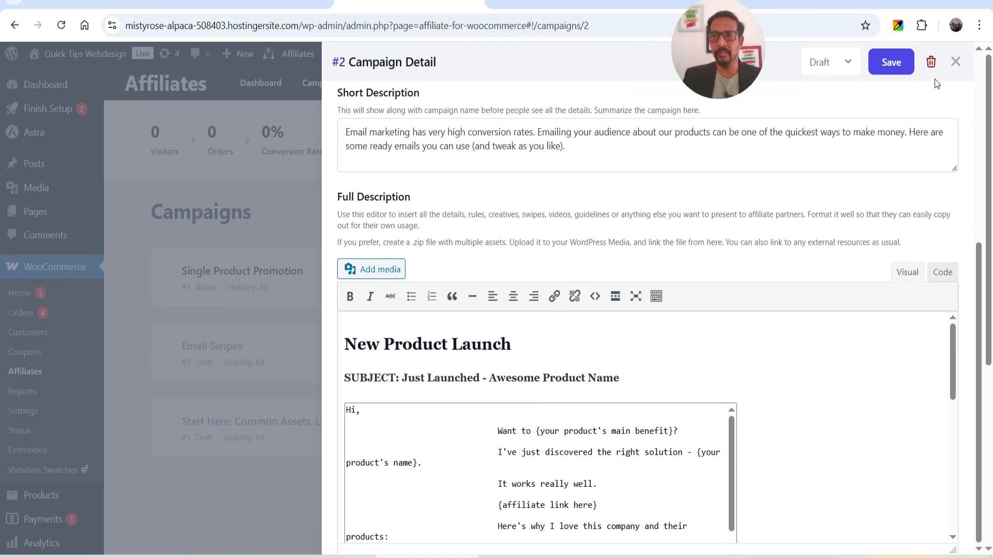
{"action": "left_click", "coordinate": [931, 62]}
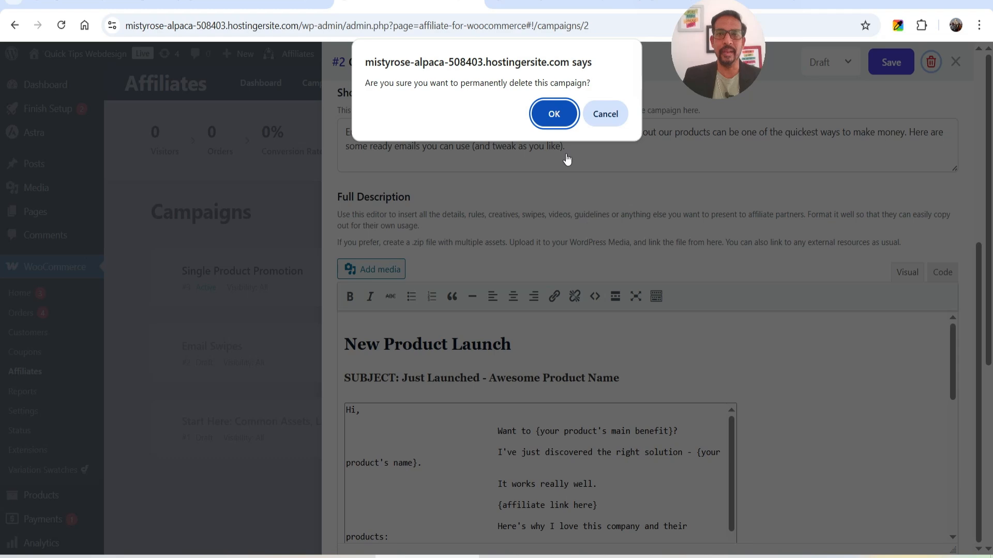
{"action": "key", "text": "Return"}
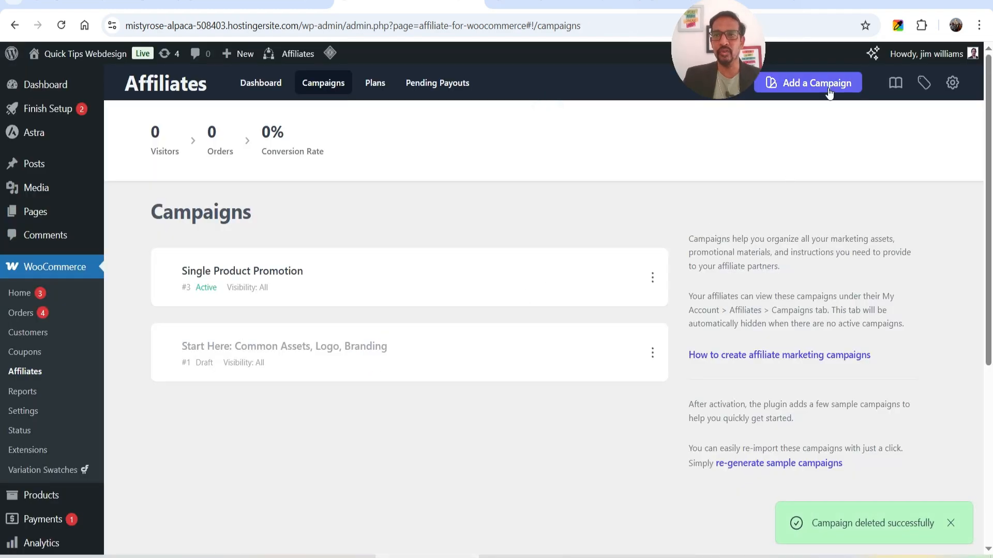
{"action": "left_click", "coordinate": [379, 87]}
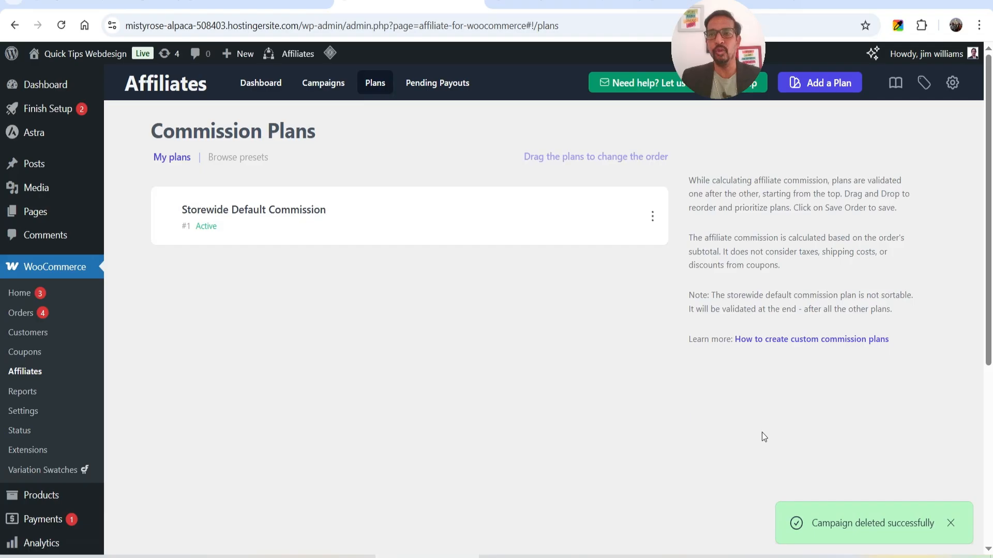
Add a new commission plan named 'Top Affiliate' with 30 Percentage commission.
{"action": "left_click", "coordinate": [840, 86]}
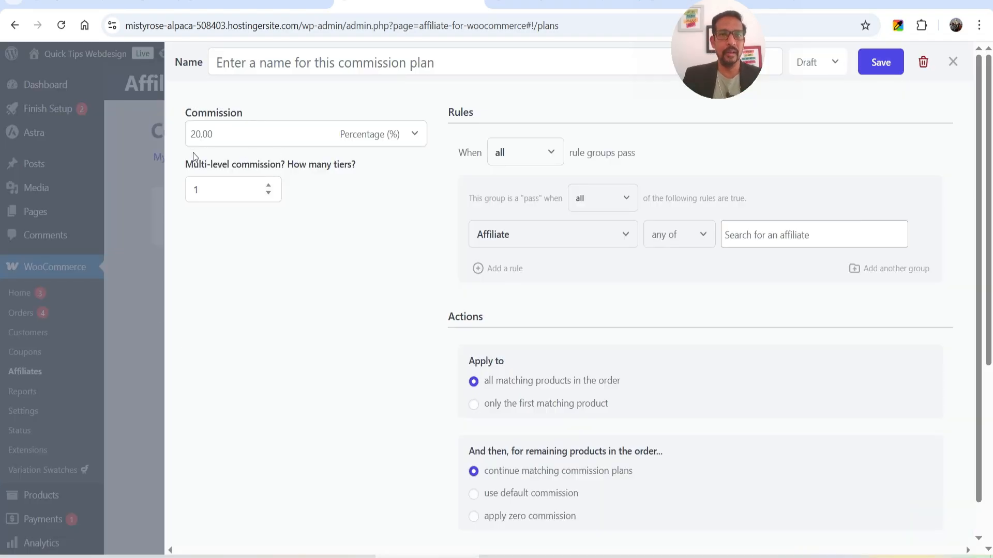
{"action": "left_click", "coordinate": [290, 65]}
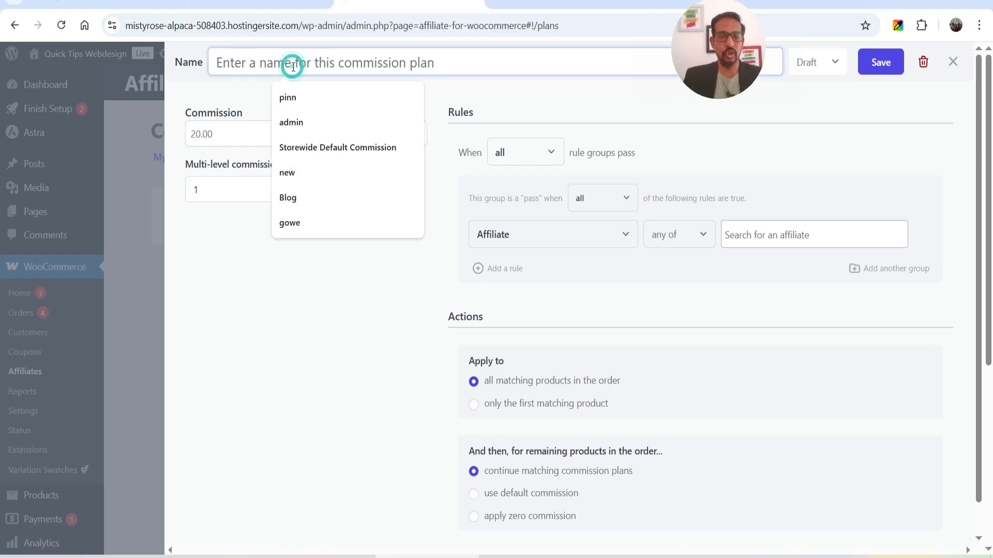
{"action": "type", "text": "Top Affiliate"}
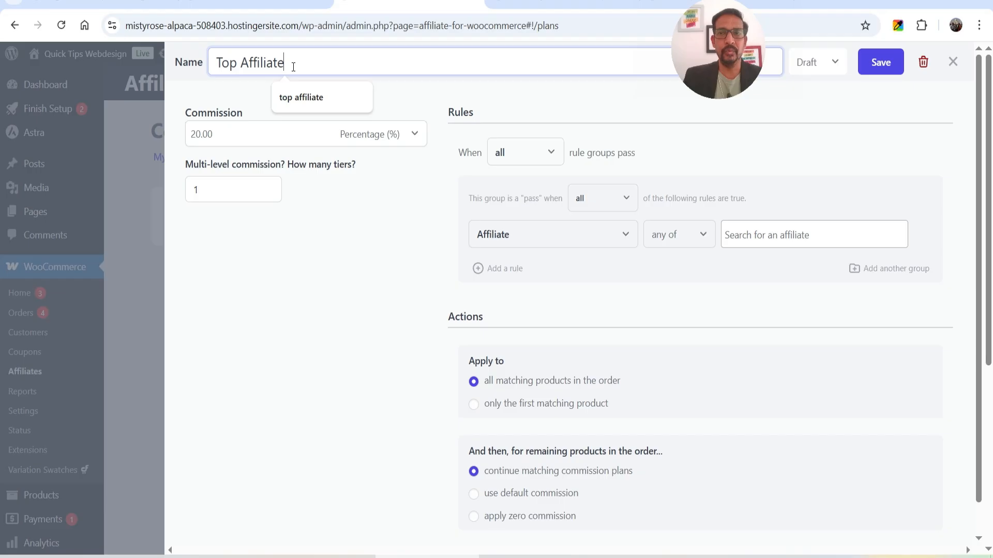
{"action": "double_click", "coordinate": [199, 130]}
{"action": "type", "text": "30"}
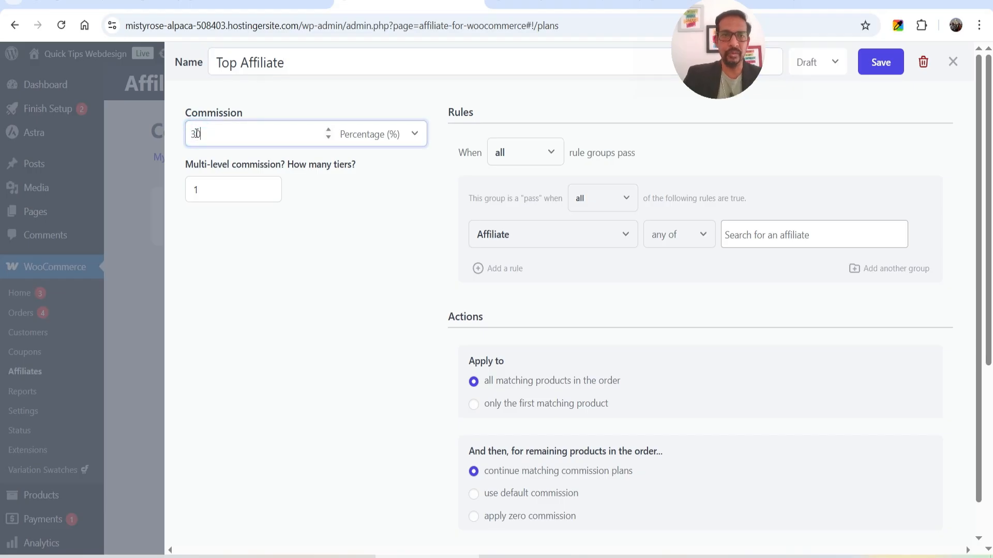
{"action": "left_click", "coordinate": [373, 134]}
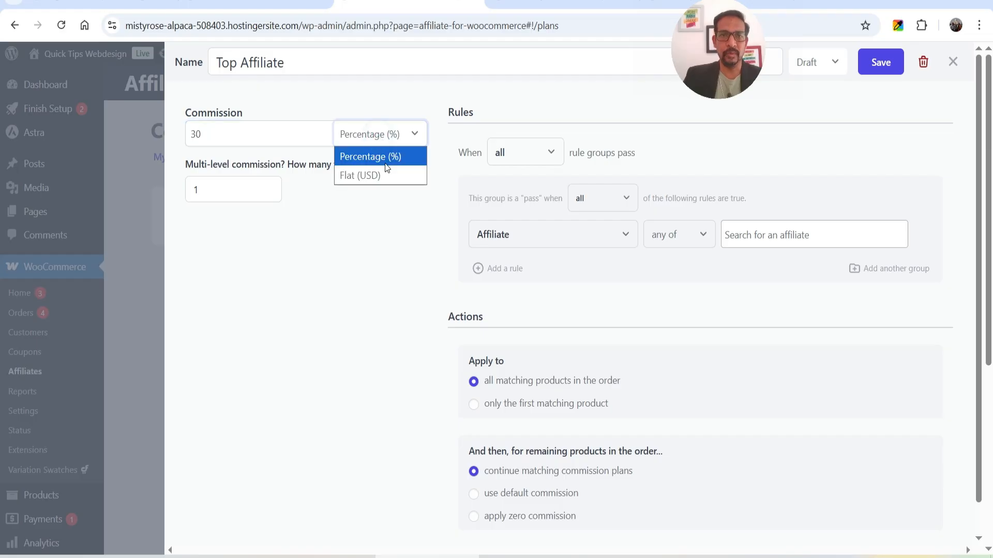
{"action": "key", "text": "Tab"}
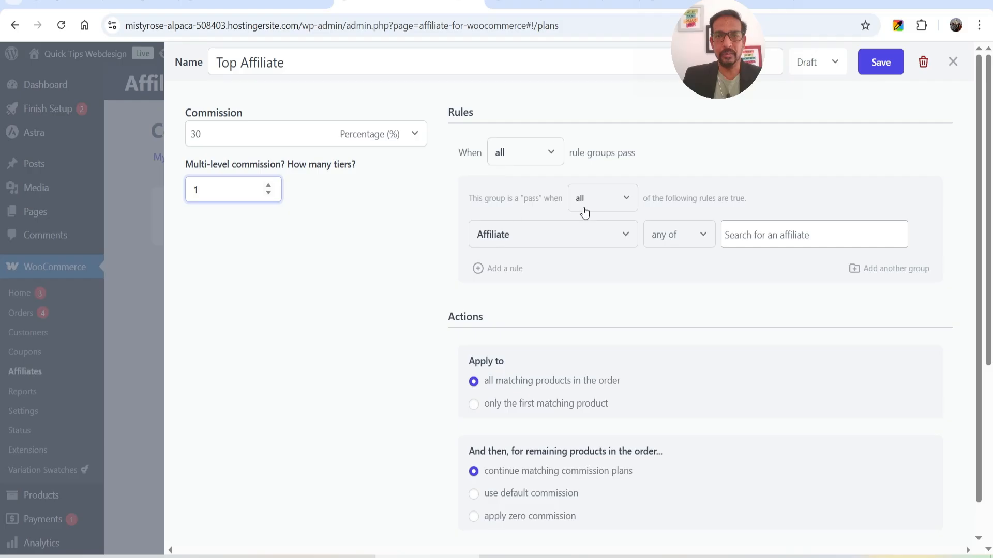
Give the plan a rule matching any of the chosen affiliates, adding one affiliate found by name search.
{"action": "left_click", "coordinate": [665, 249]}
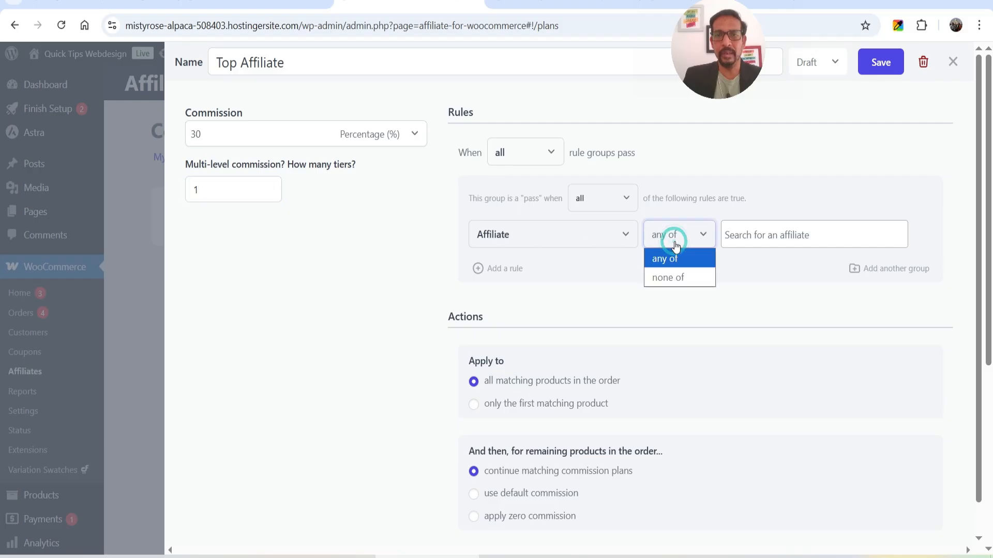
{"action": "left_click", "coordinate": [672, 244]}
{"action": "left_click", "coordinate": [776, 236]}
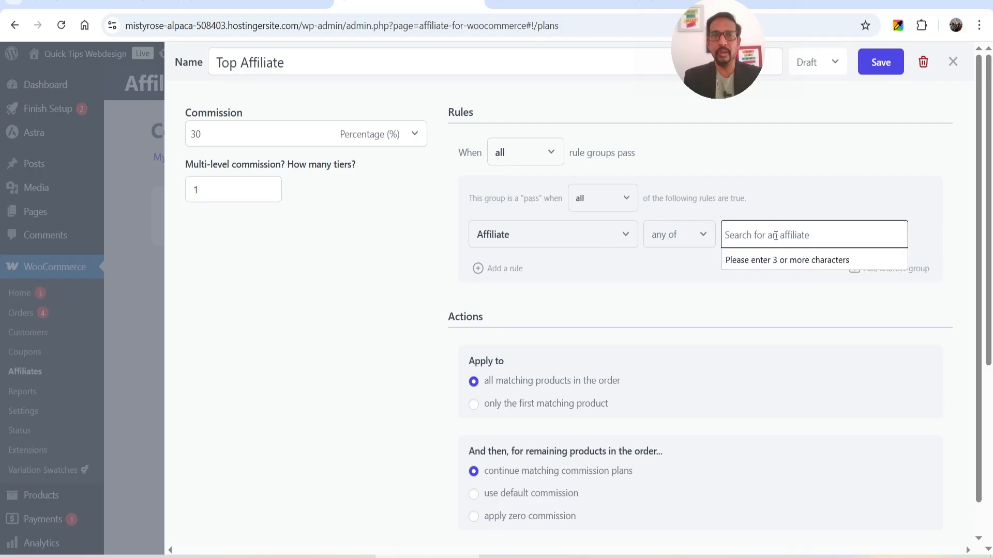
{"action": "type", "text": "jim"}
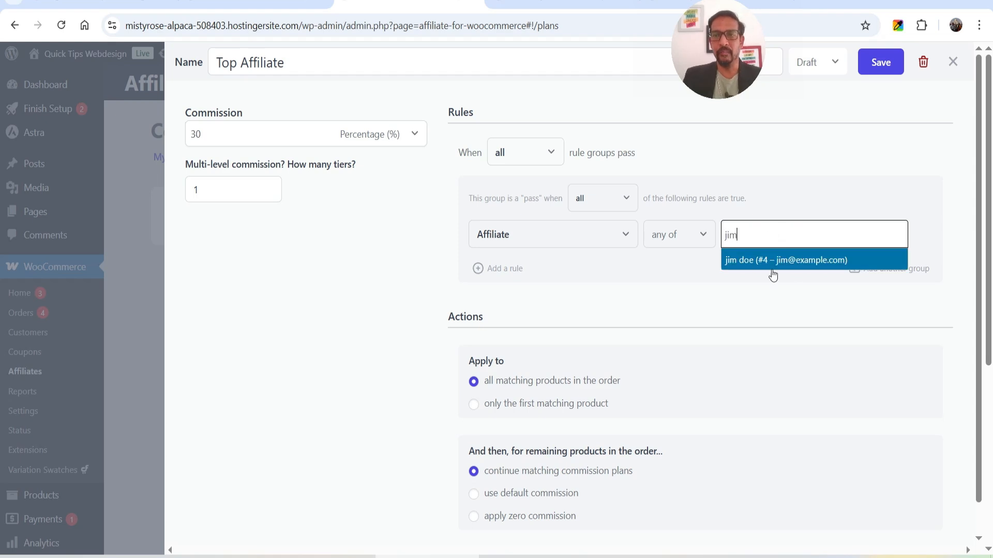
{"action": "left_click", "coordinate": [757, 270]}
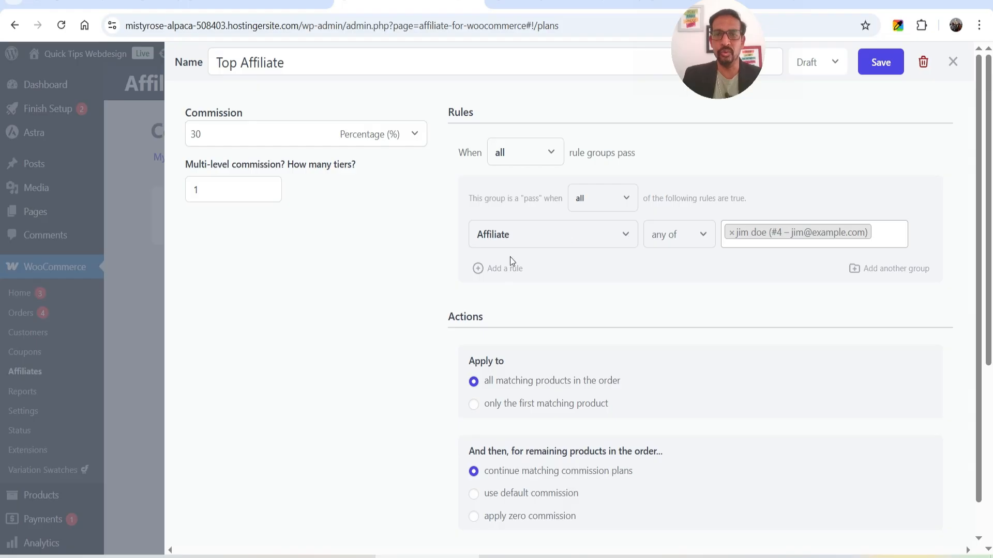
{"action": "left_click", "coordinate": [523, 239]}
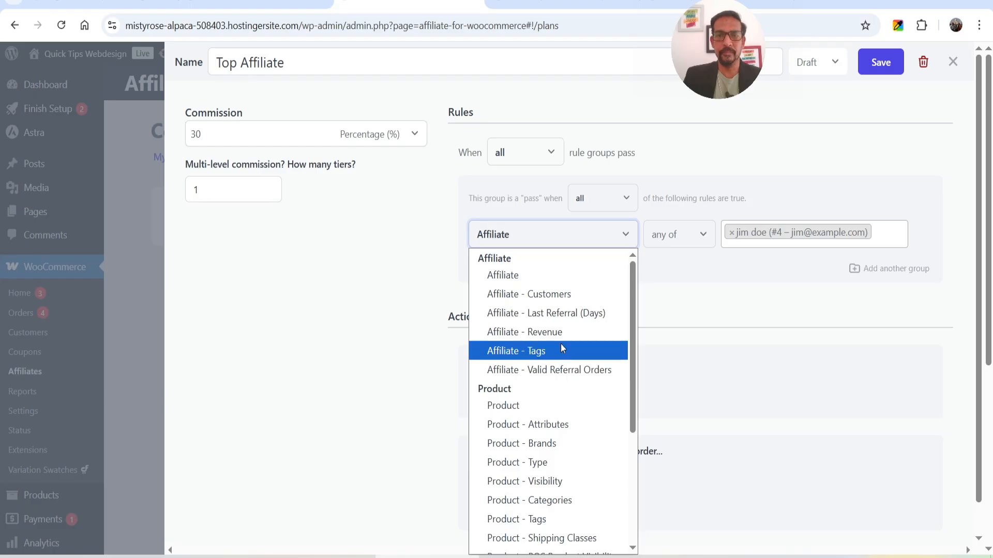
Change the rule to Product - Categories with the Men category, then go to WooCommerce Orders.
{"action": "scroll", "coordinate": [541, 267], "scroll_direction": "down", "scroll_amount": 3}
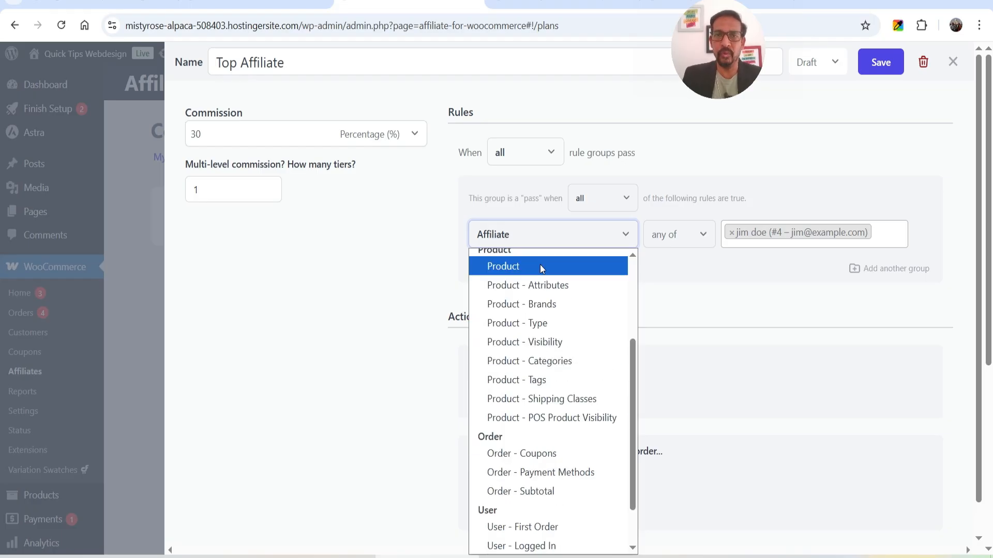
{"action": "left_click", "coordinate": [548, 365]}
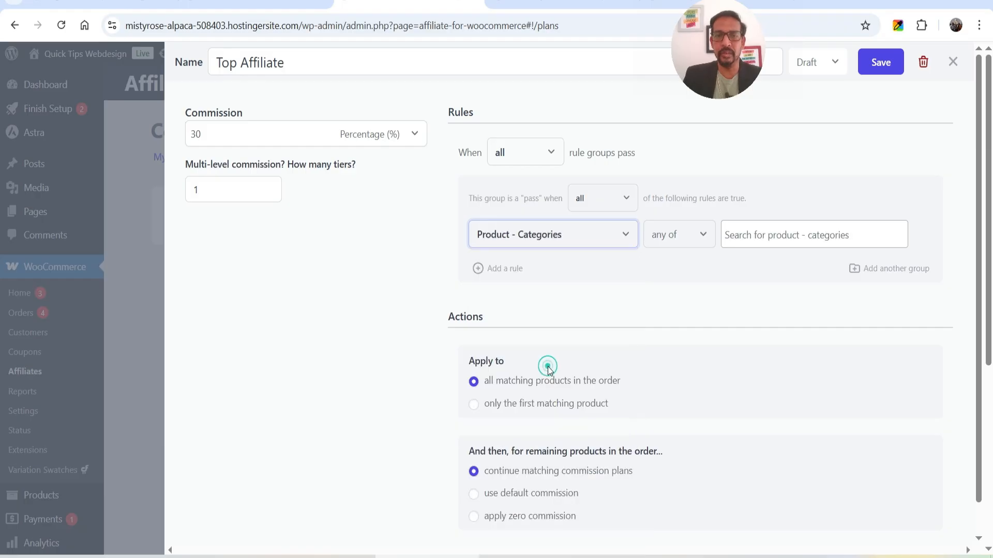
{"action": "type", "text": "men"}
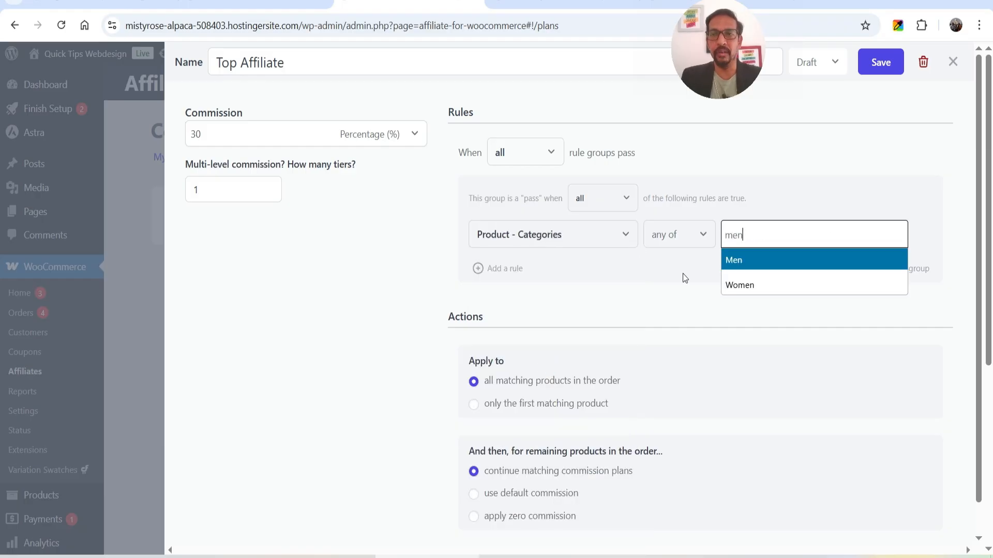
{"action": "left_click", "coordinate": [745, 265]}
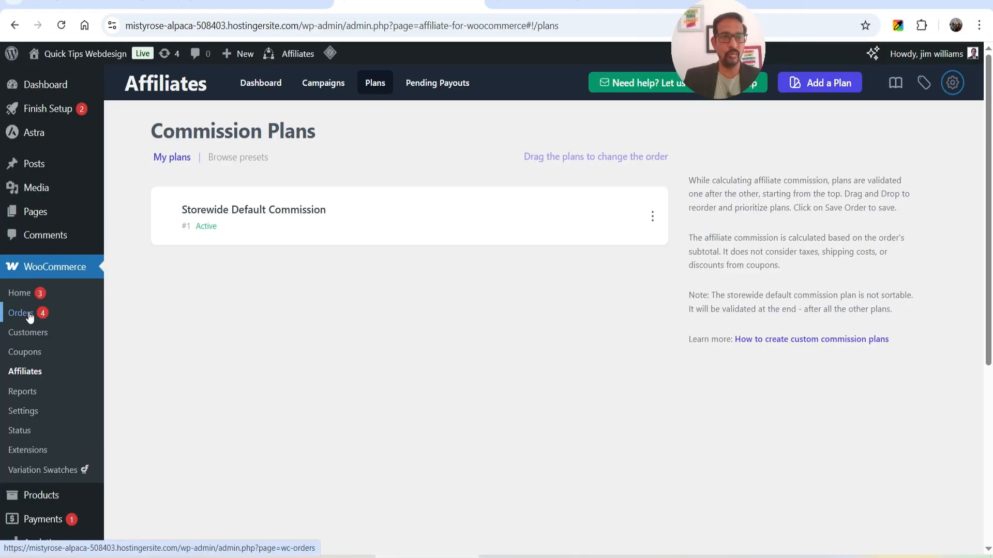
{"action": "left_click", "coordinate": [21, 313]}
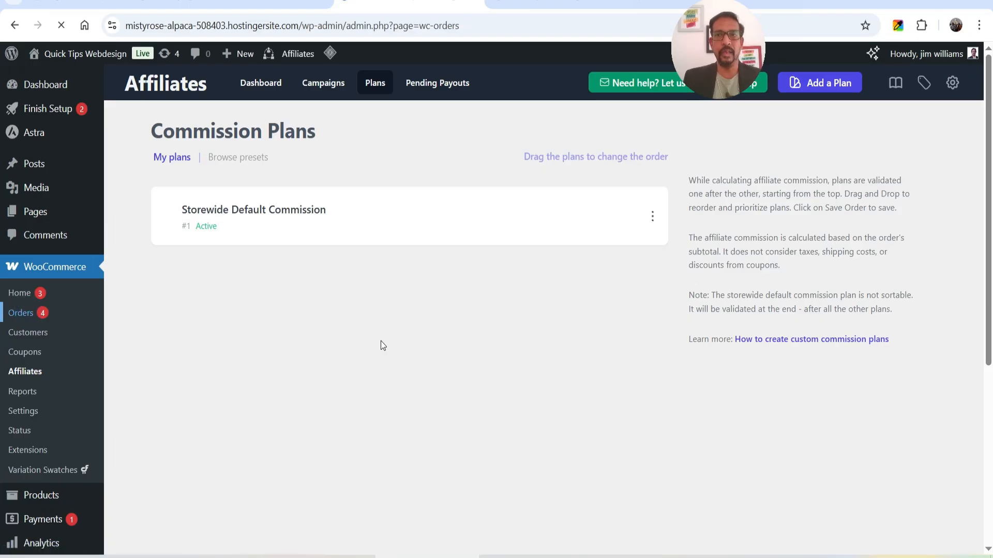
Bulk-change the newest order's status to completed, then go to WooCommerce > Affiliates.
{"action": "scroll", "coordinate": [455, 324], "scroll_direction": "down", "scroll_amount": 1}
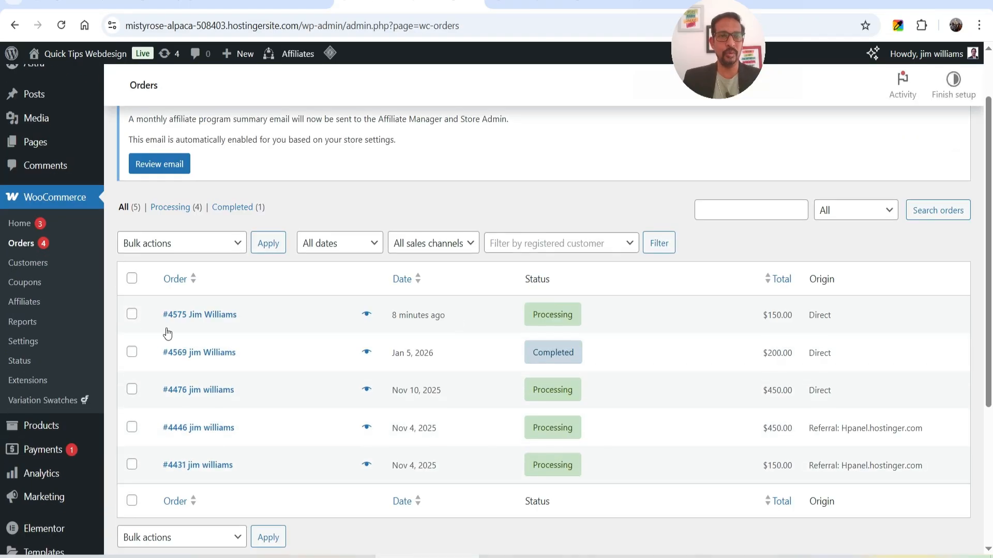
{"action": "left_click", "coordinate": [132, 315]}
{"action": "left_click", "coordinate": [182, 246]}
{"action": "left_click", "coordinate": [181, 321]}
{"action": "left_click", "coordinate": [267, 243]}
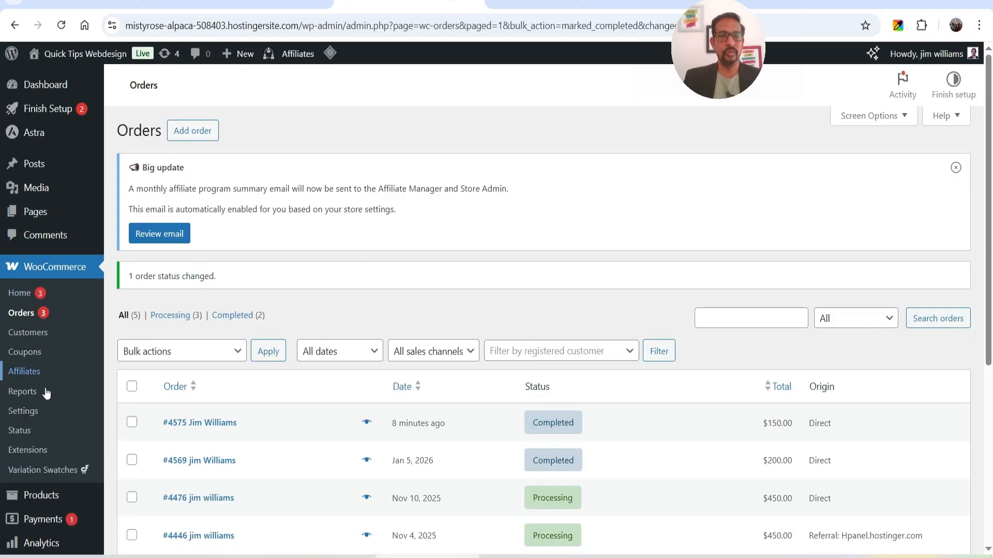
{"action": "left_click", "coordinate": [26, 371]}
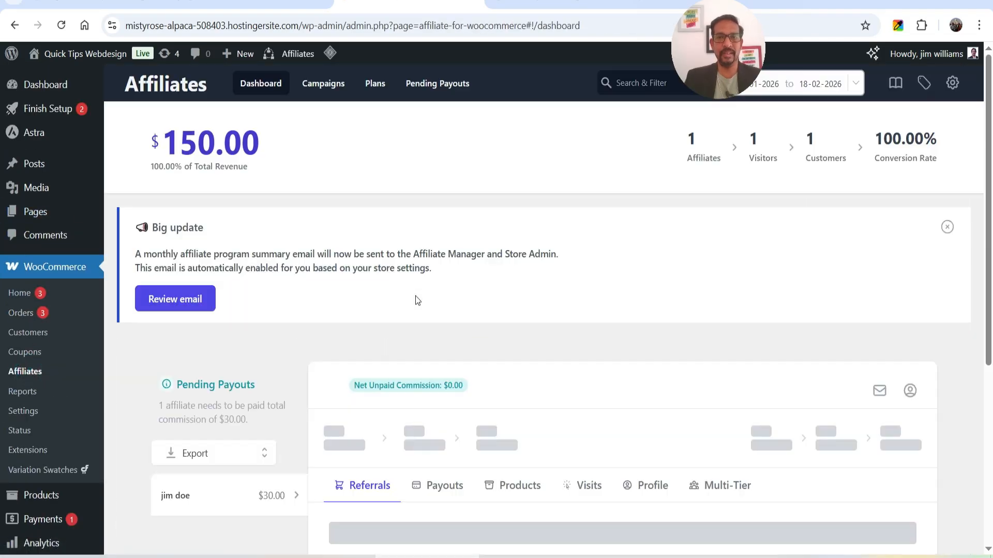
{"action": "scroll", "coordinate": [513, 237], "scroll_direction": "down", "scroll_amount": 5}
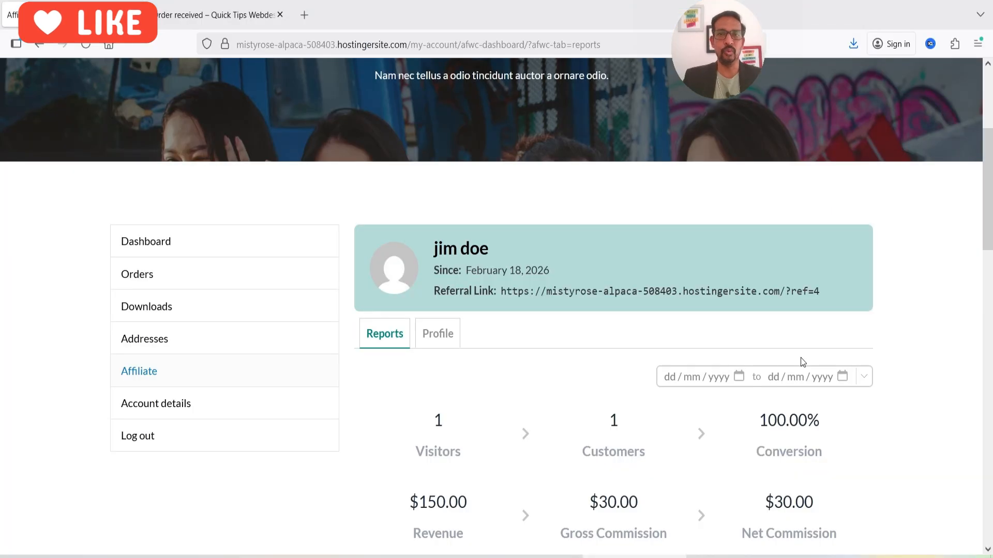
In the affiliate Reports, check that the Recent Referrals order shows Completed.
{"action": "scroll", "coordinate": [803, 362], "scroll_direction": "down", "scroll_amount": 2}
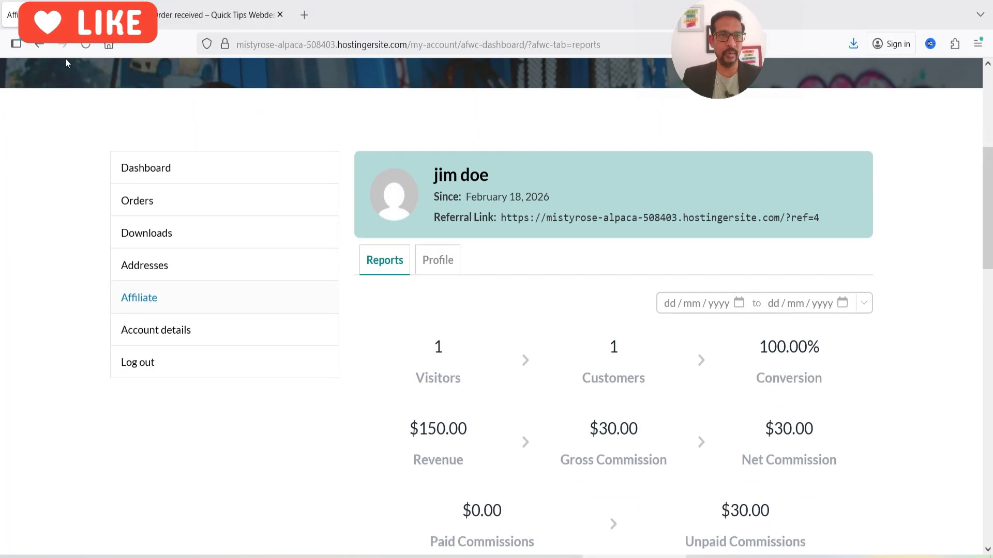
{"action": "scroll", "coordinate": [602, 362], "scroll_direction": "down", "scroll_amount": 10}
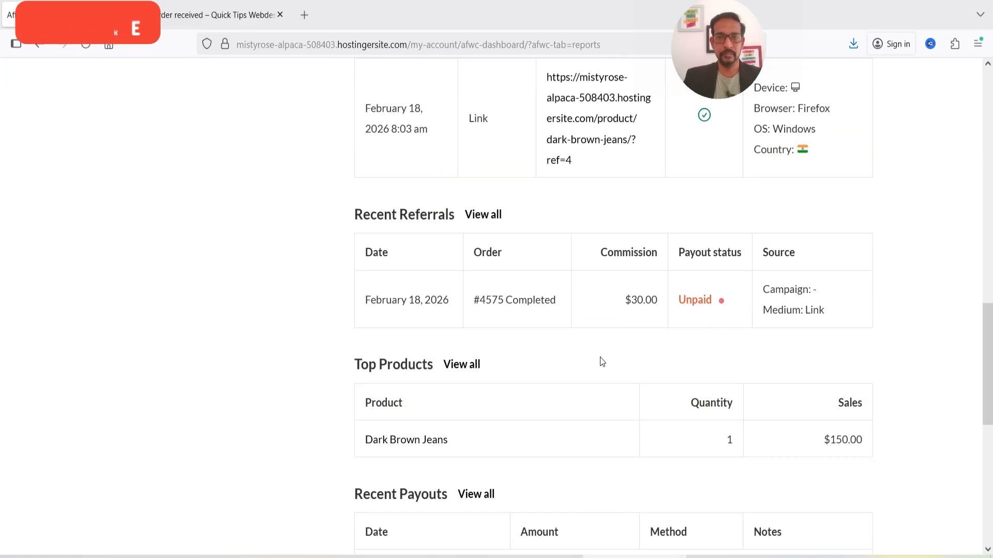
{"action": "double_click", "coordinate": [557, 305]}
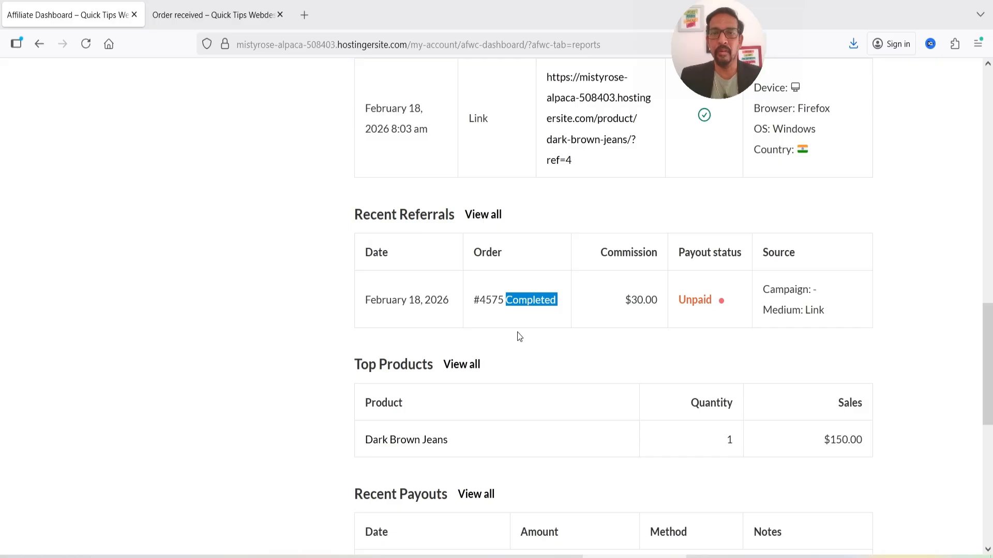
{"action": "scroll", "coordinate": [517, 337], "scroll_direction": "up", "scroll_amount": 2}
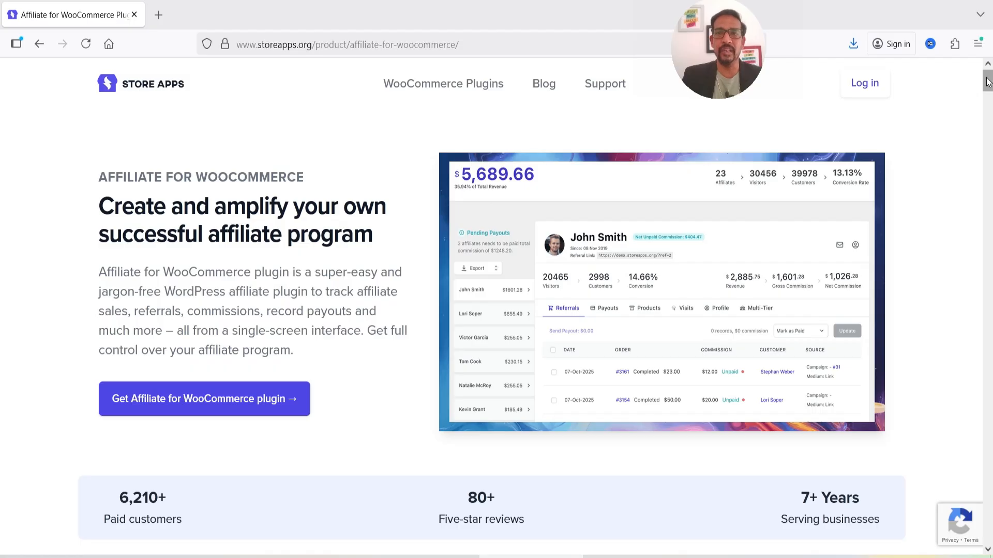
Scroll the Affiliate for WooCommerce page down to the $179 single-site annual pricing card.
{"action": "scroll", "coordinate": [906, 269], "scroll_direction": "down", "scroll_amount": 15}
{"action": "left_click_drag", "start_coordinate": [988, 302], "coordinate": [989, 442]}
{"action": "scroll", "coordinate": [929, 380], "scroll_direction": "down", "scroll_amount": 9}
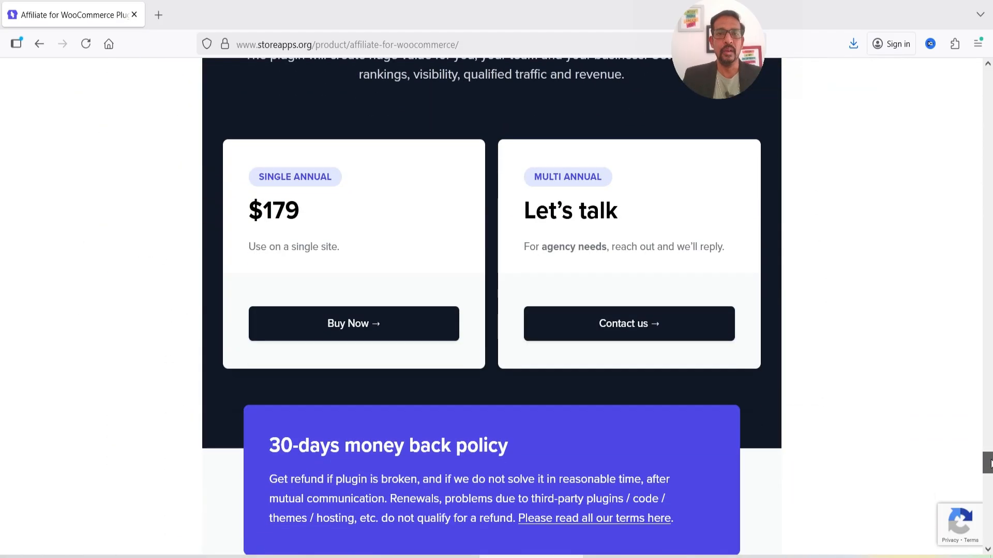